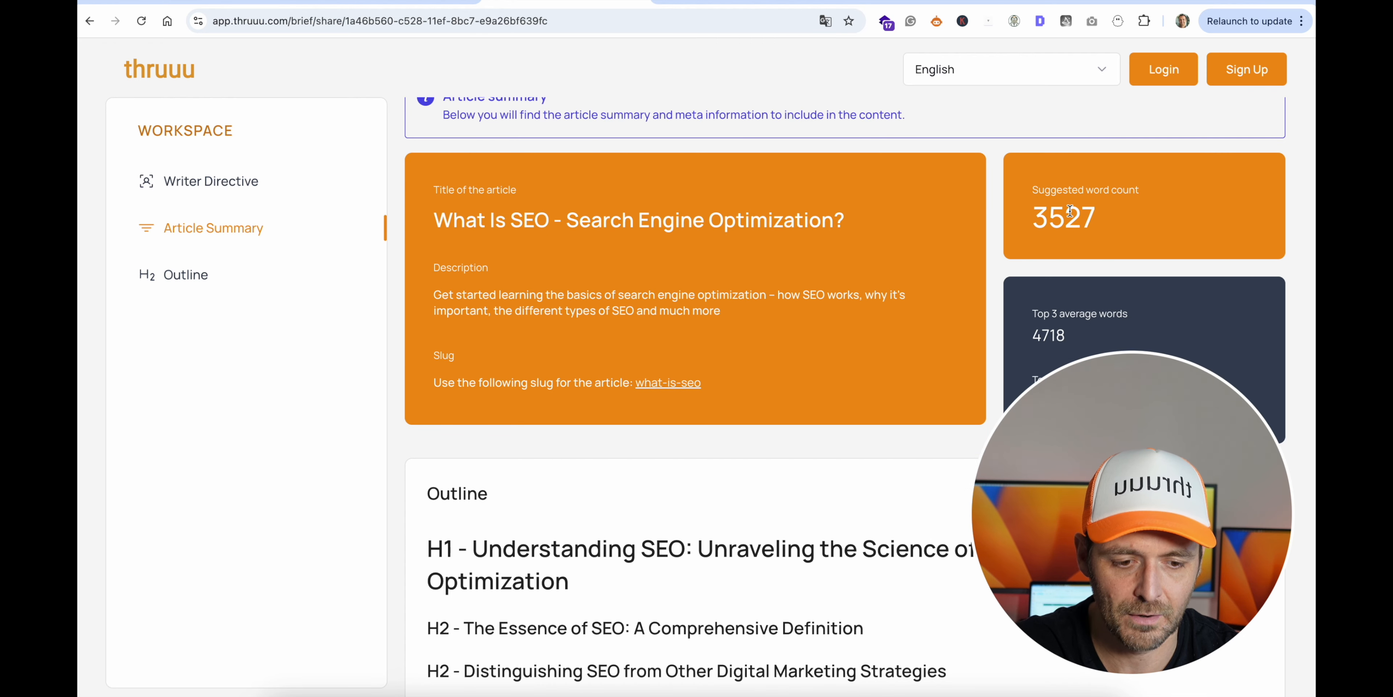
# - Review the article summary and outline of the first shared brief, and the headings of the outline-only brief on "what is seo"
pyautogui.scroll(-10, 841, 250)
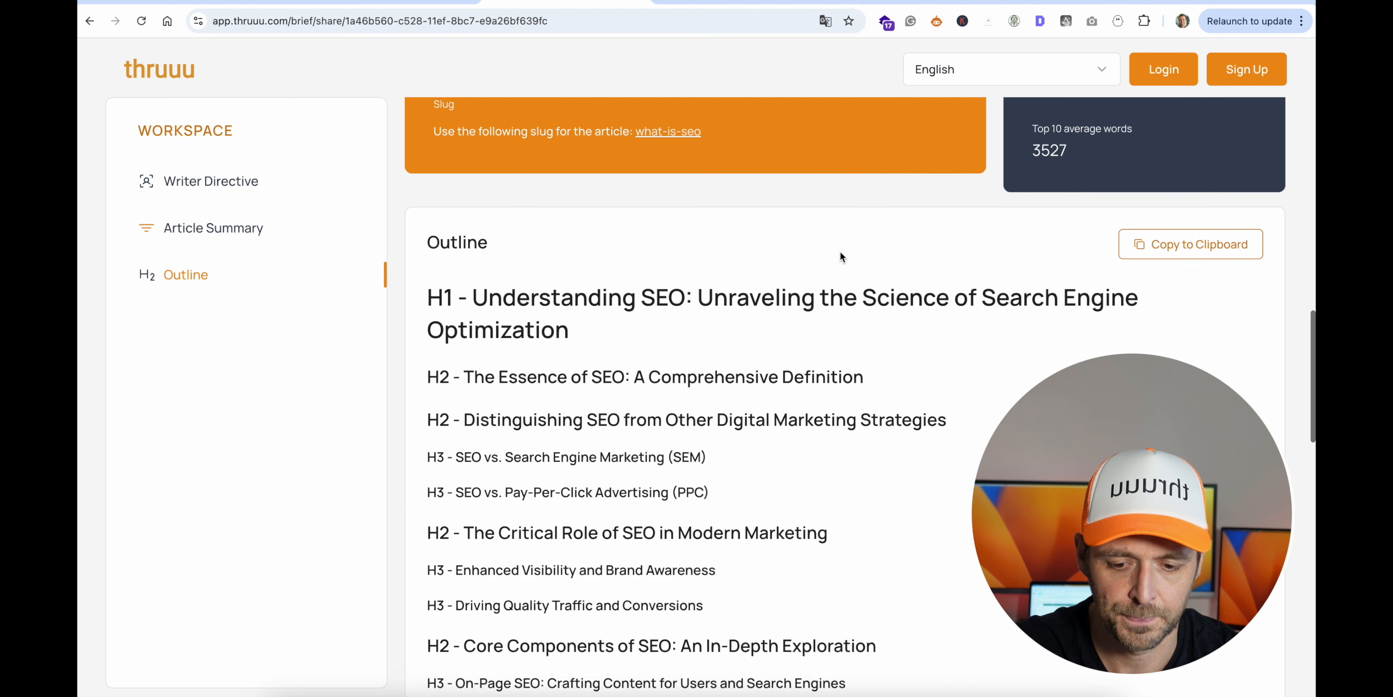
pyautogui.scroll(-1, 785, 232)
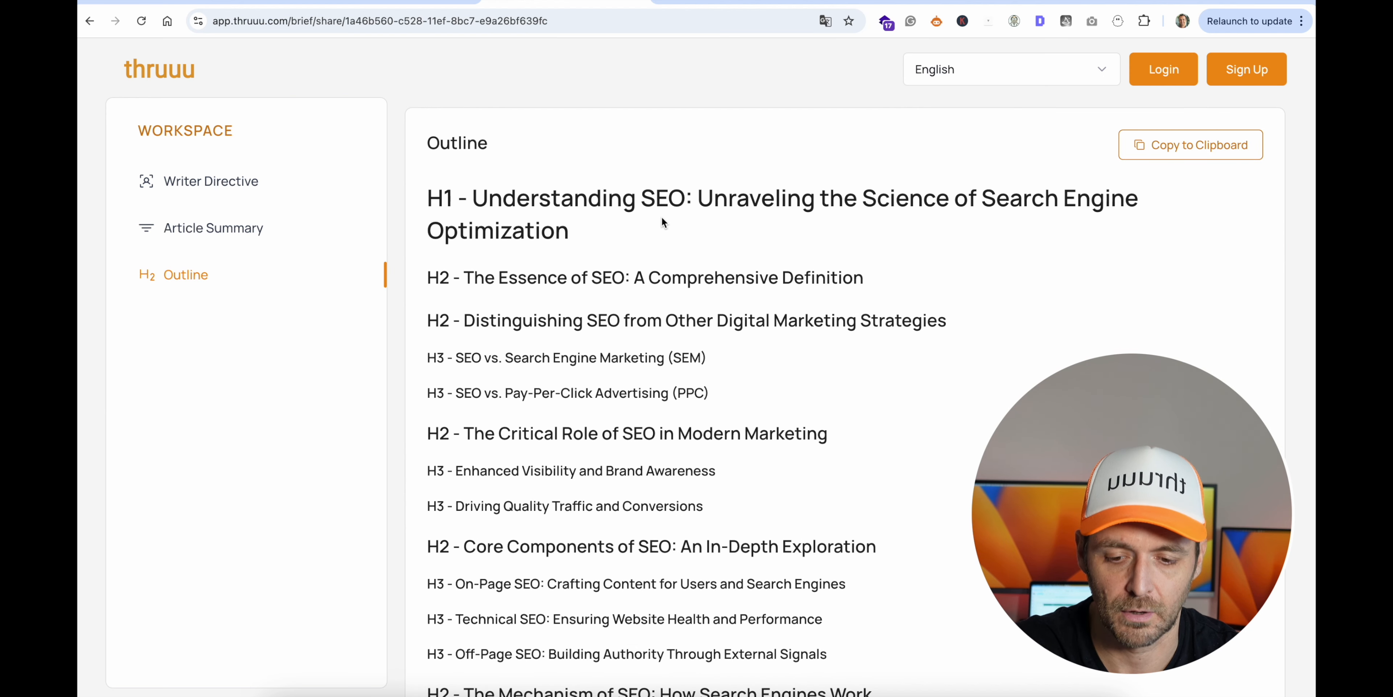
pyautogui.click(665, 3)
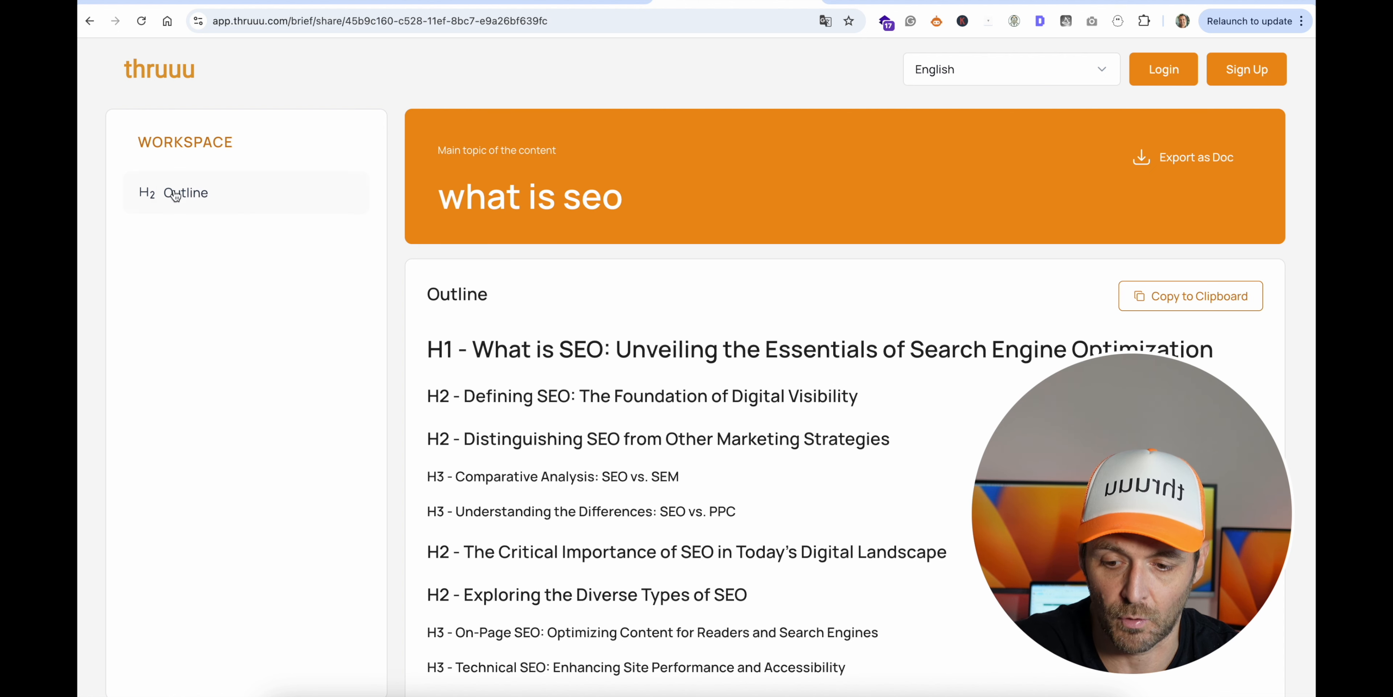
pyautogui.scroll(-3, 590, 245)
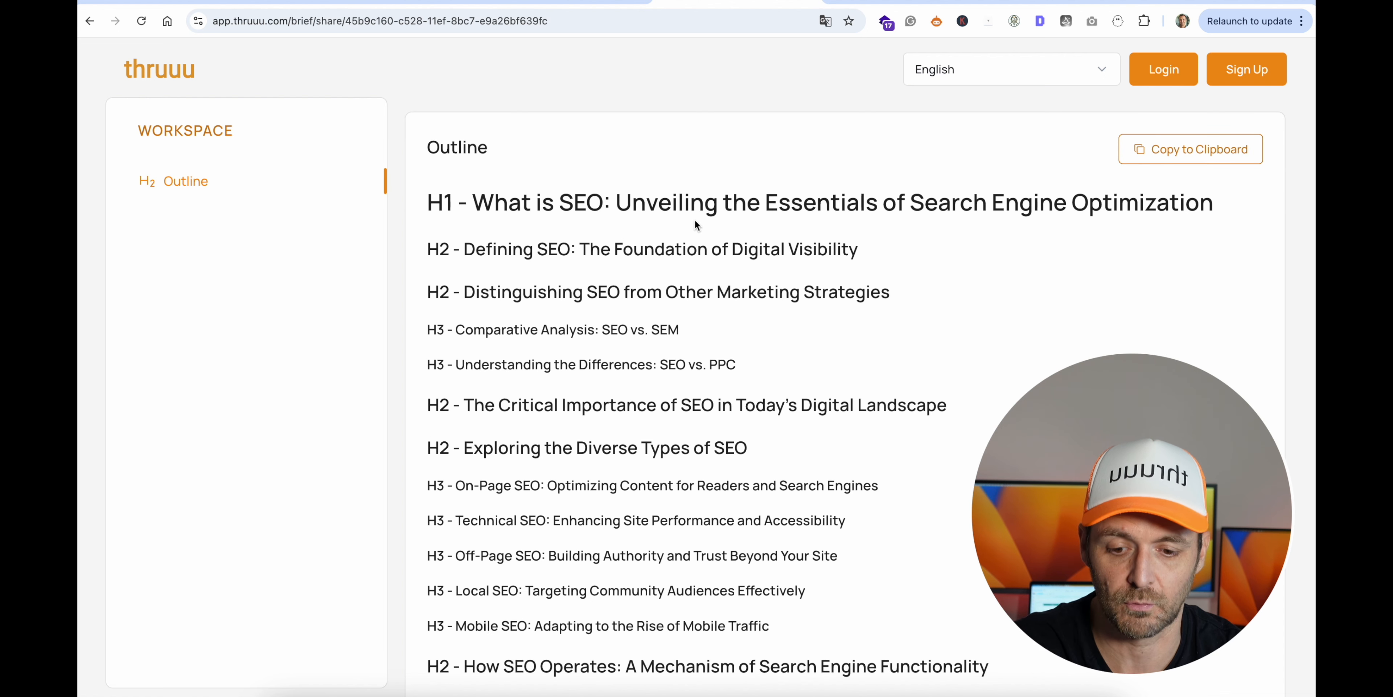
pyautogui.scroll(-1, 695, 219)
pyautogui.scroll(-10, 695, 219)
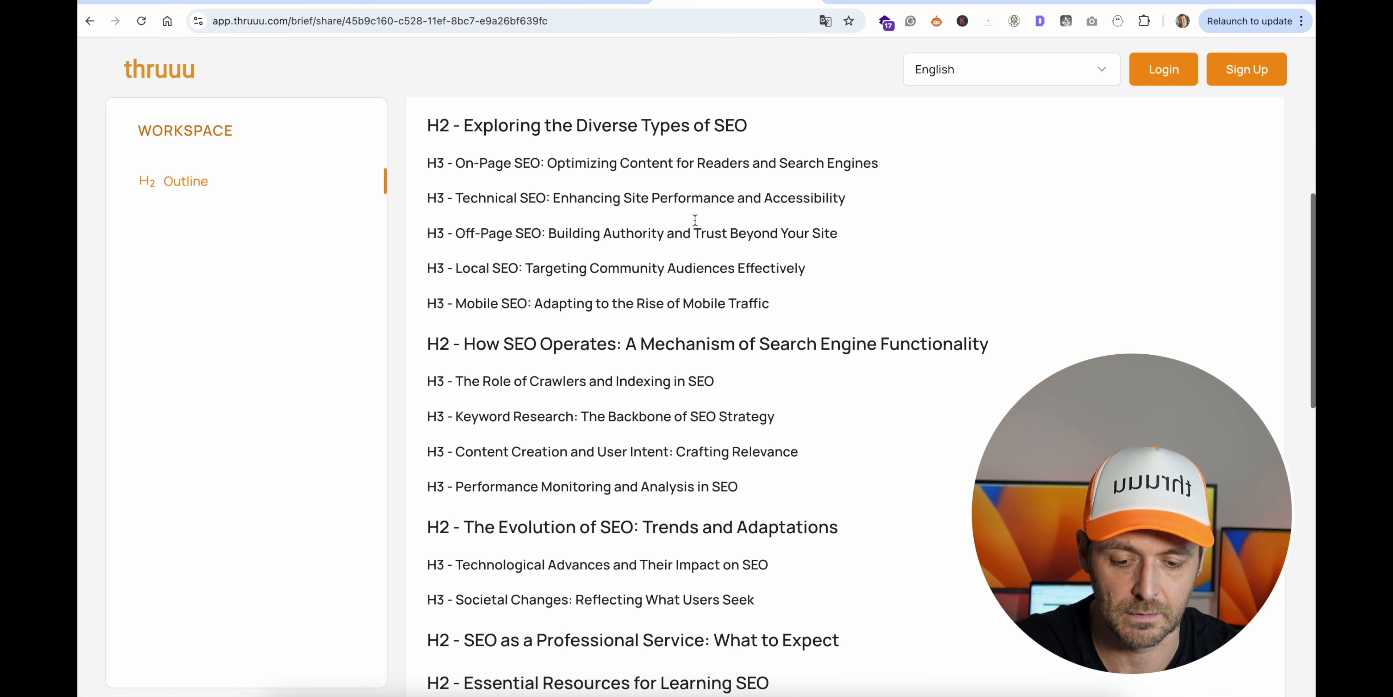
pyautogui.scroll(-2, 694, 219)
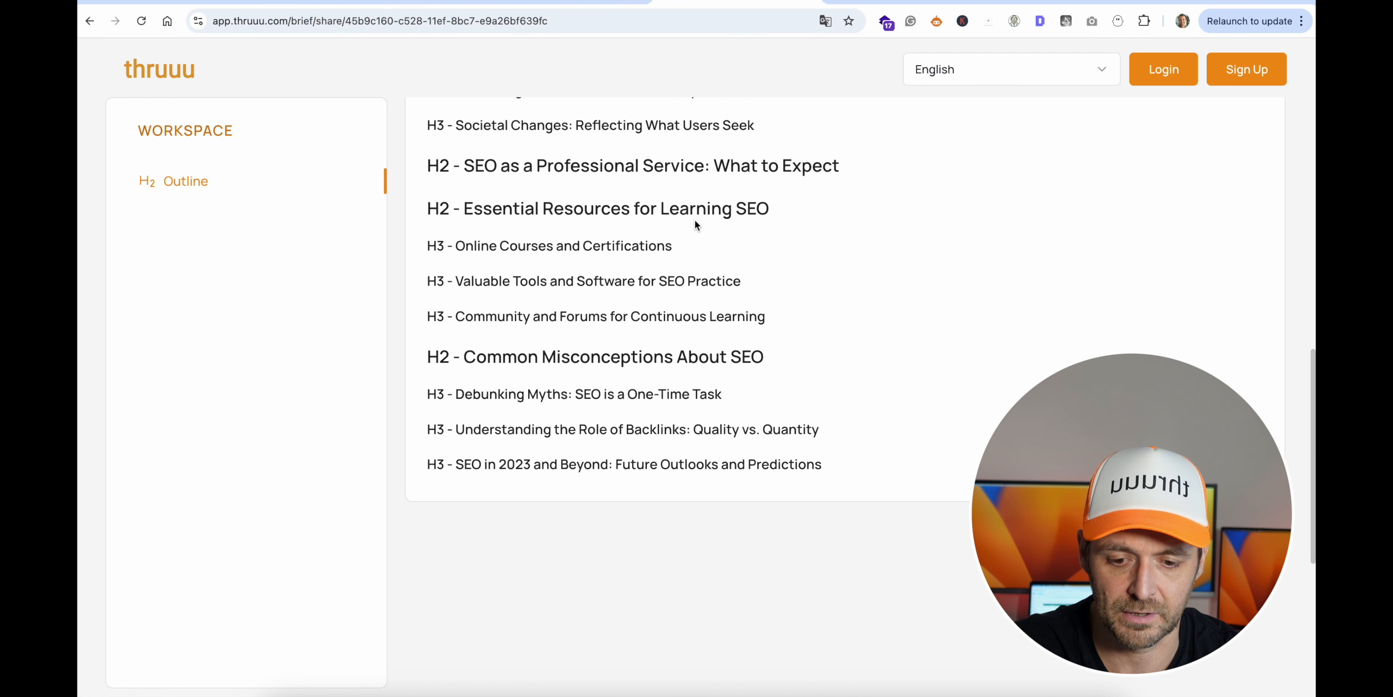
pyautogui.scroll(15, 694, 219)
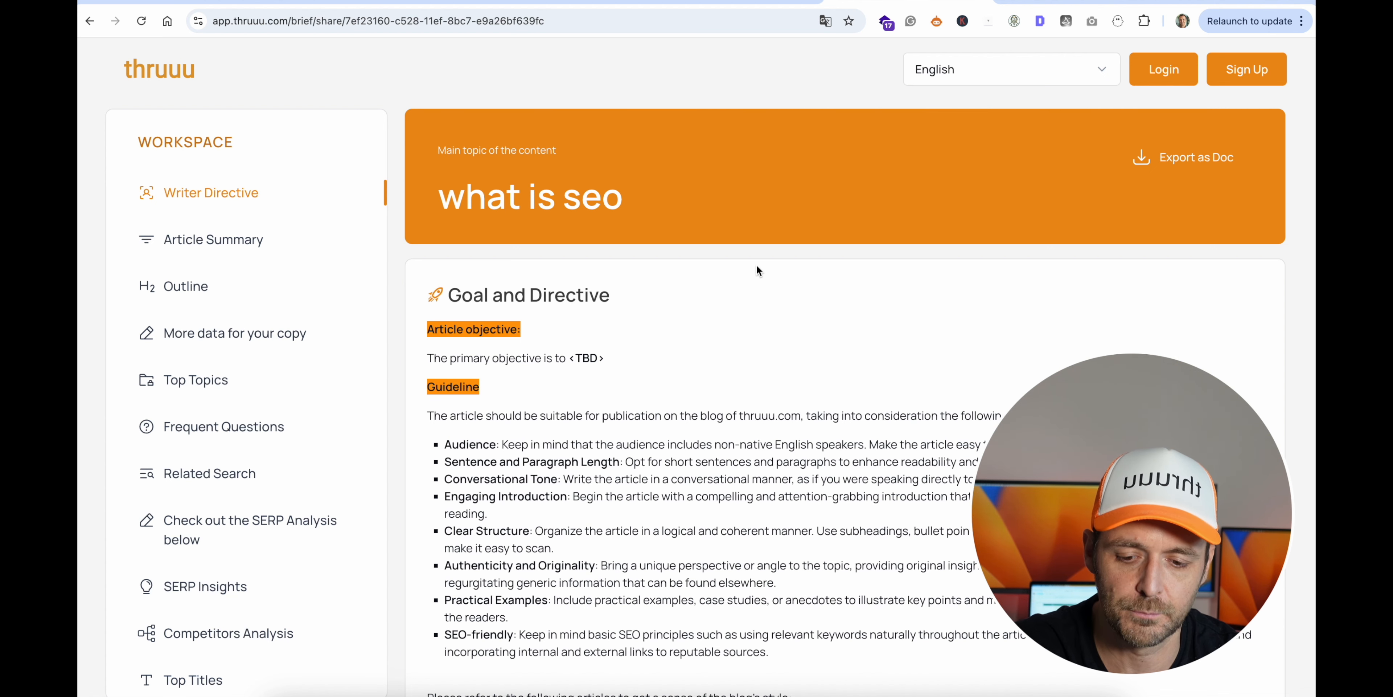
# - Examine the detailed "what is seo" brief from the writer directive through the article summary, outline and top topics
pyautogui.scroll(-2, 756, 270)
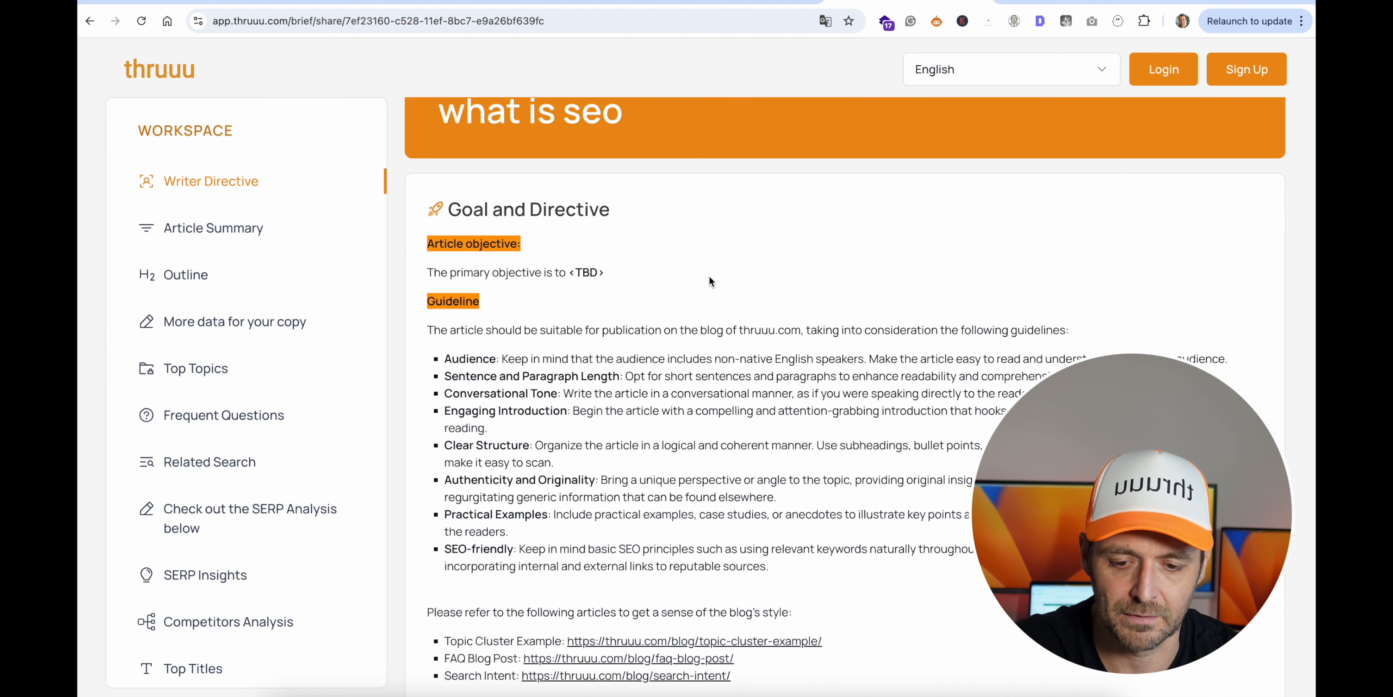
pyautogui.scroll(-12, 792, 240)
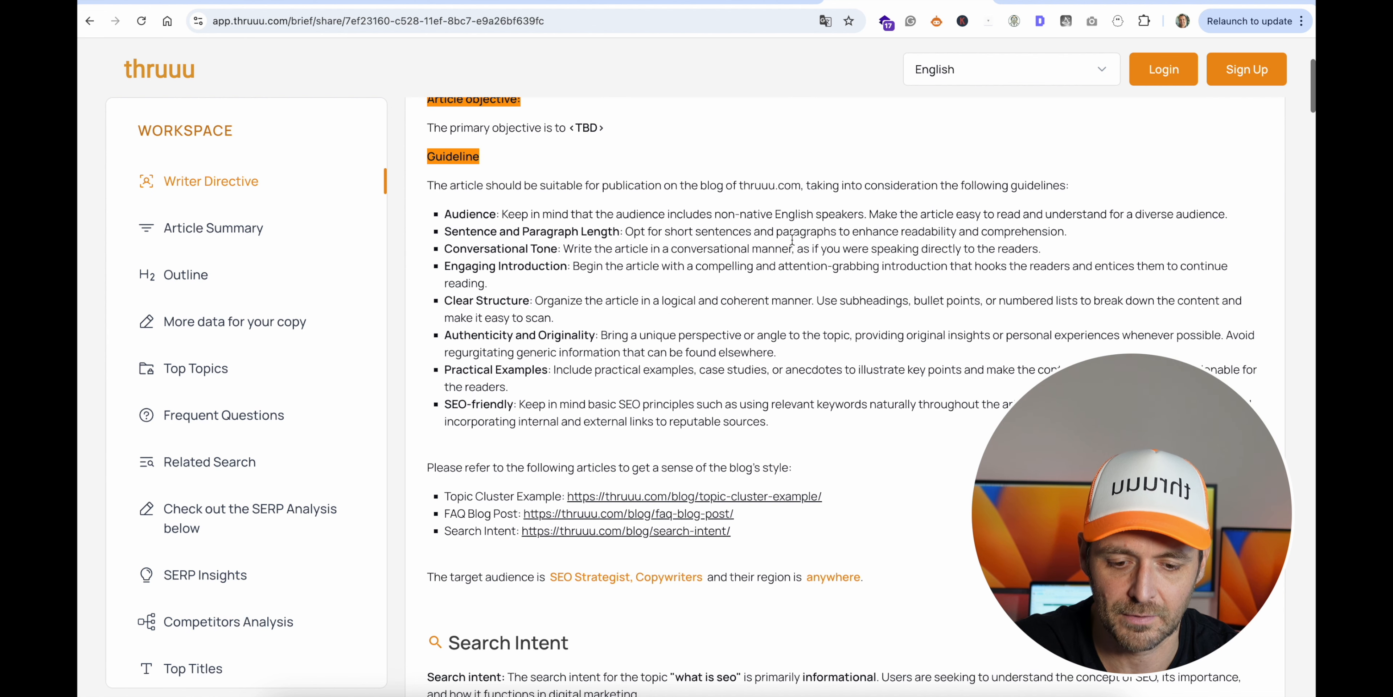
pyautogui.scroll(-7, 791, 239)
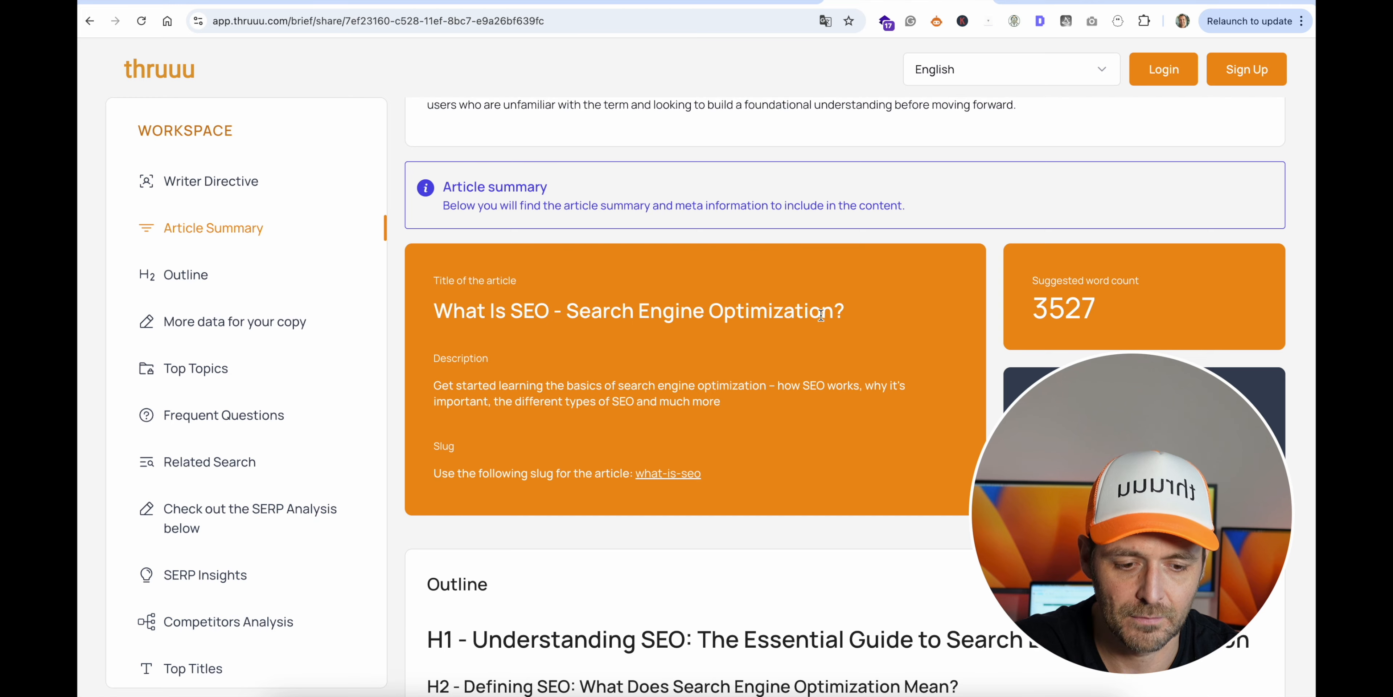
pyautogui.scroll(-2, 851, 304)
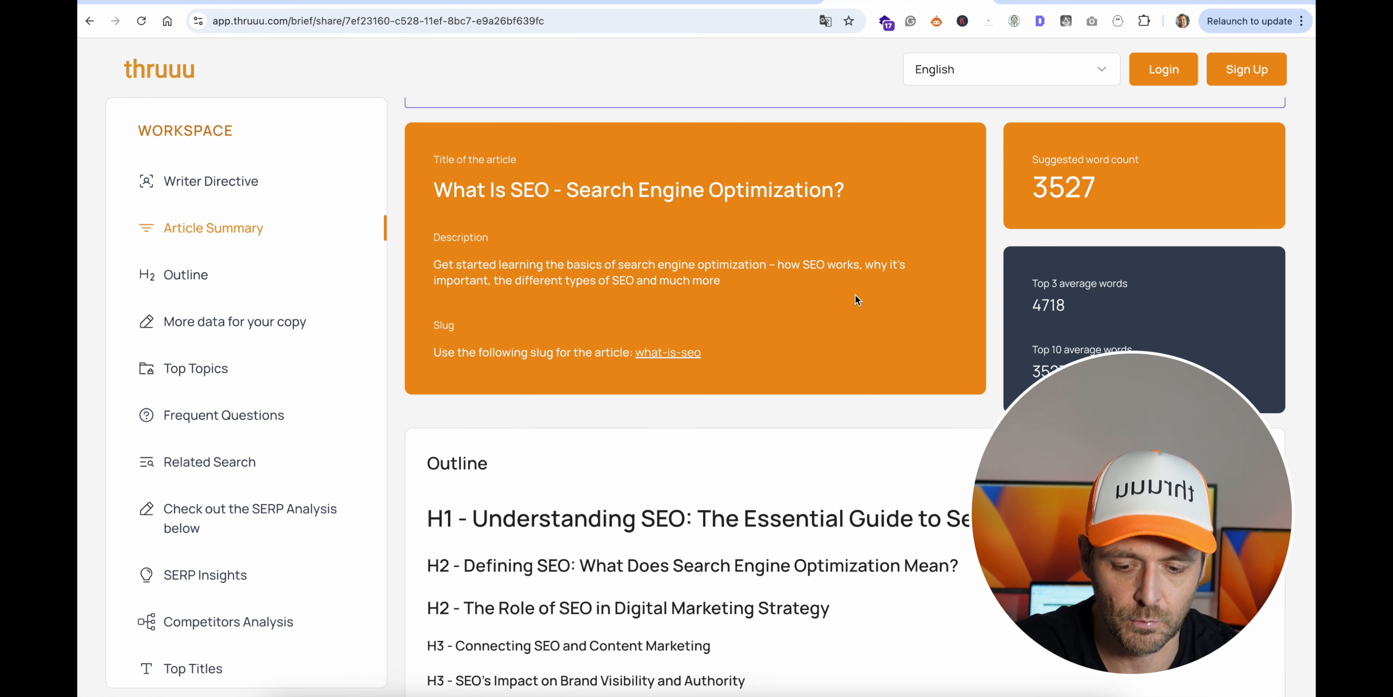
pyautogui.scroll(-4, 856, 294)
pyautogui.scroll(-20, 856, 293)
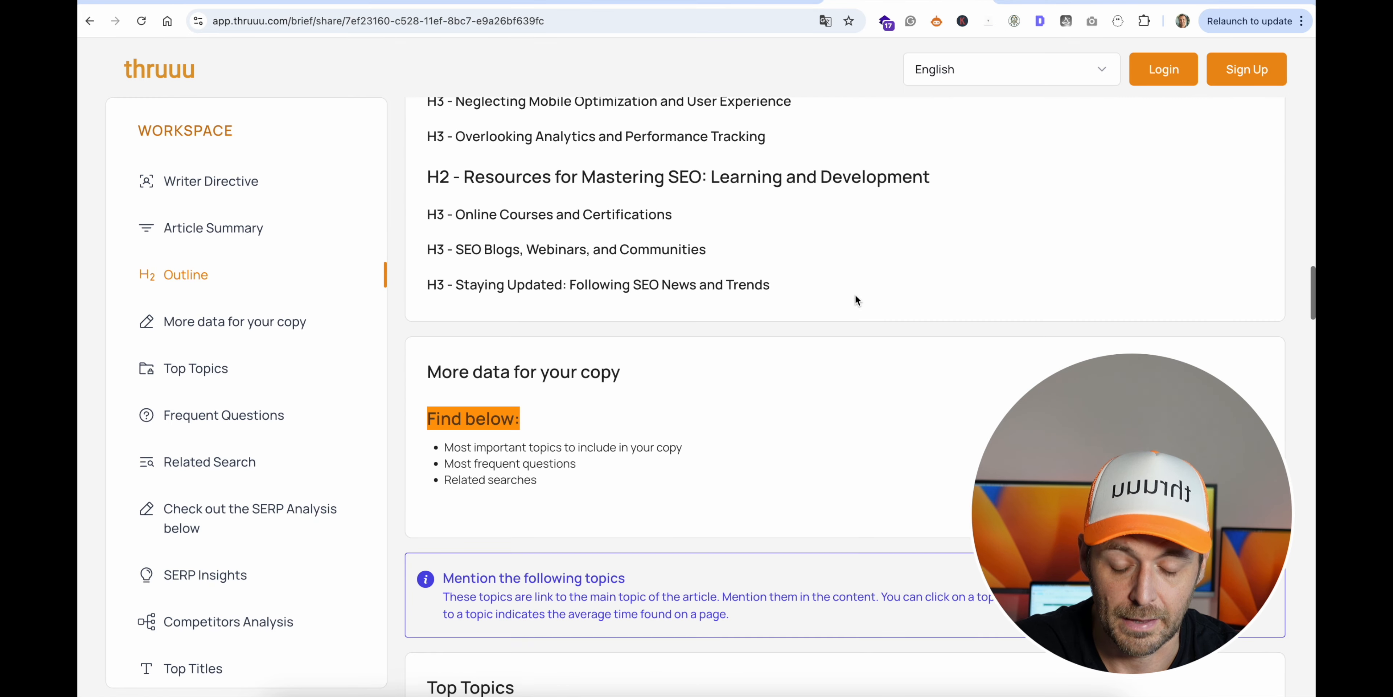
pyautogui.scroll(-4, 856, 294)
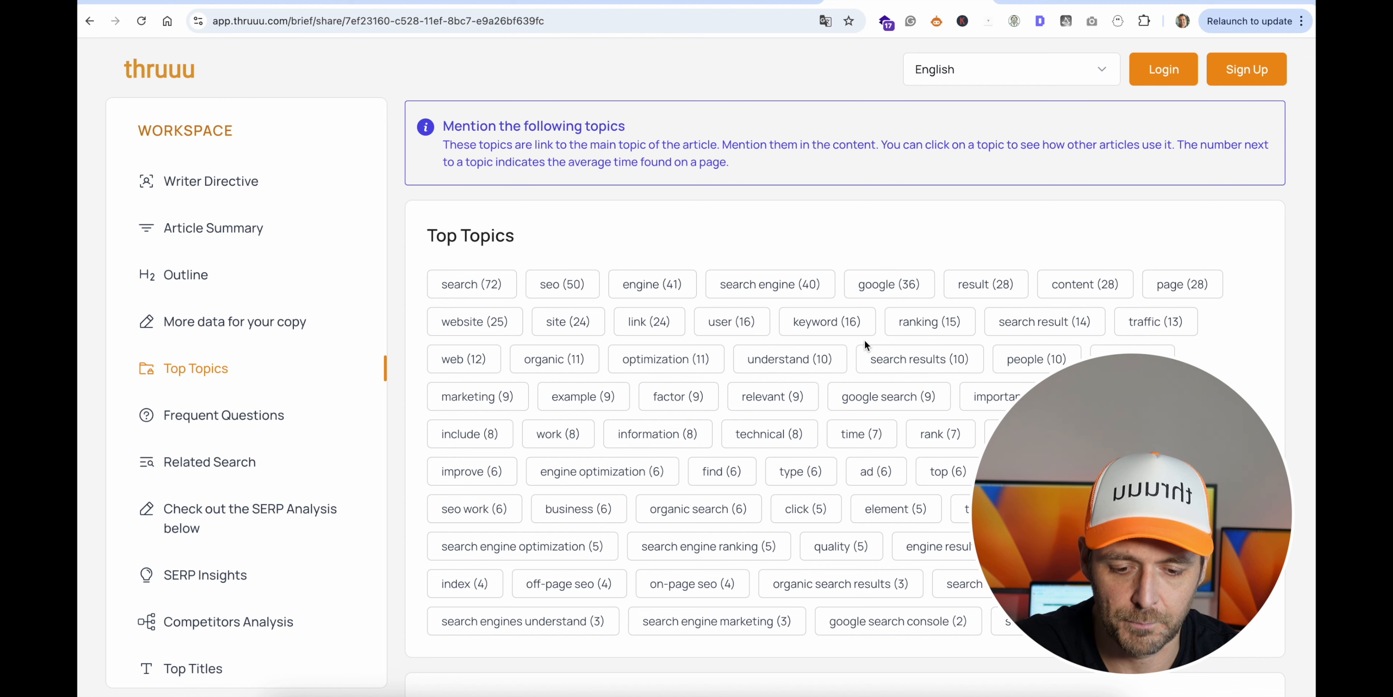
pyautogui.scroll(-7, 897, 249)
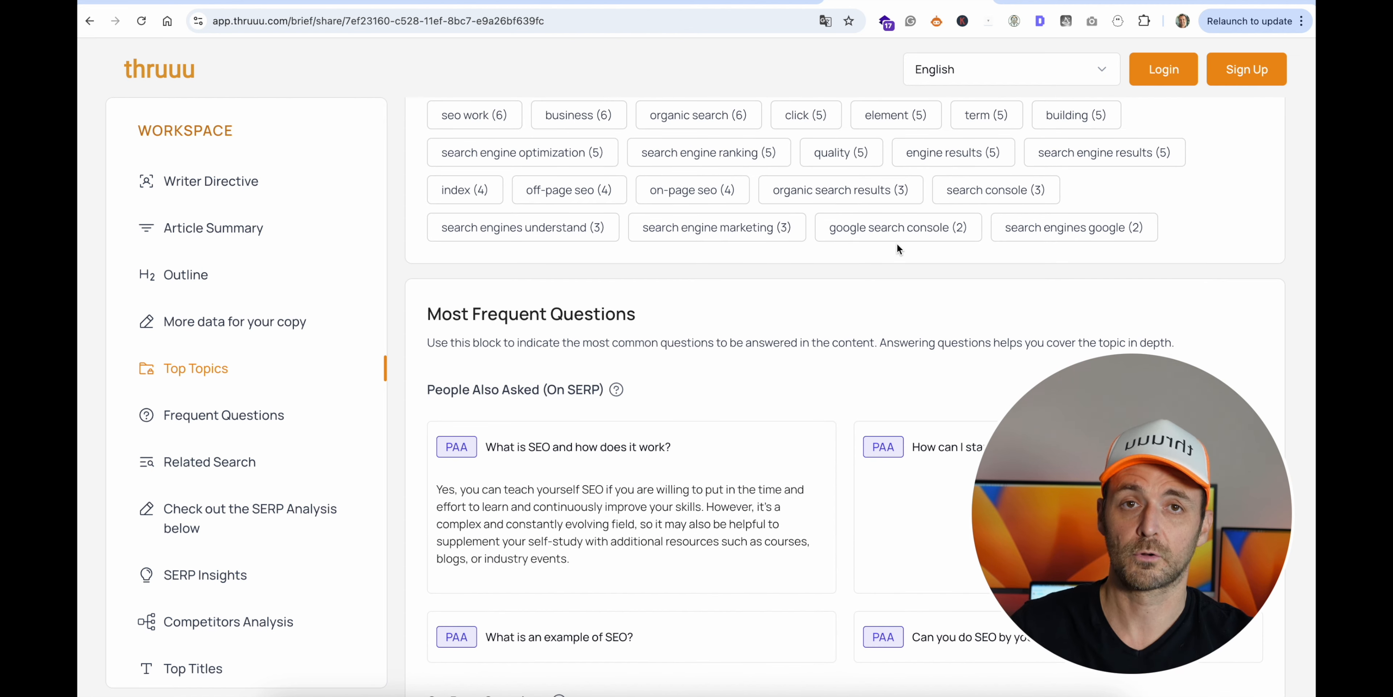
# - Examine the brief's frequent questions, SERP insights, competitors analysis and top titles sections
pyautogui.scroll(-11, 897, 248)
pyautogui.scroll(-12, 897, 243)
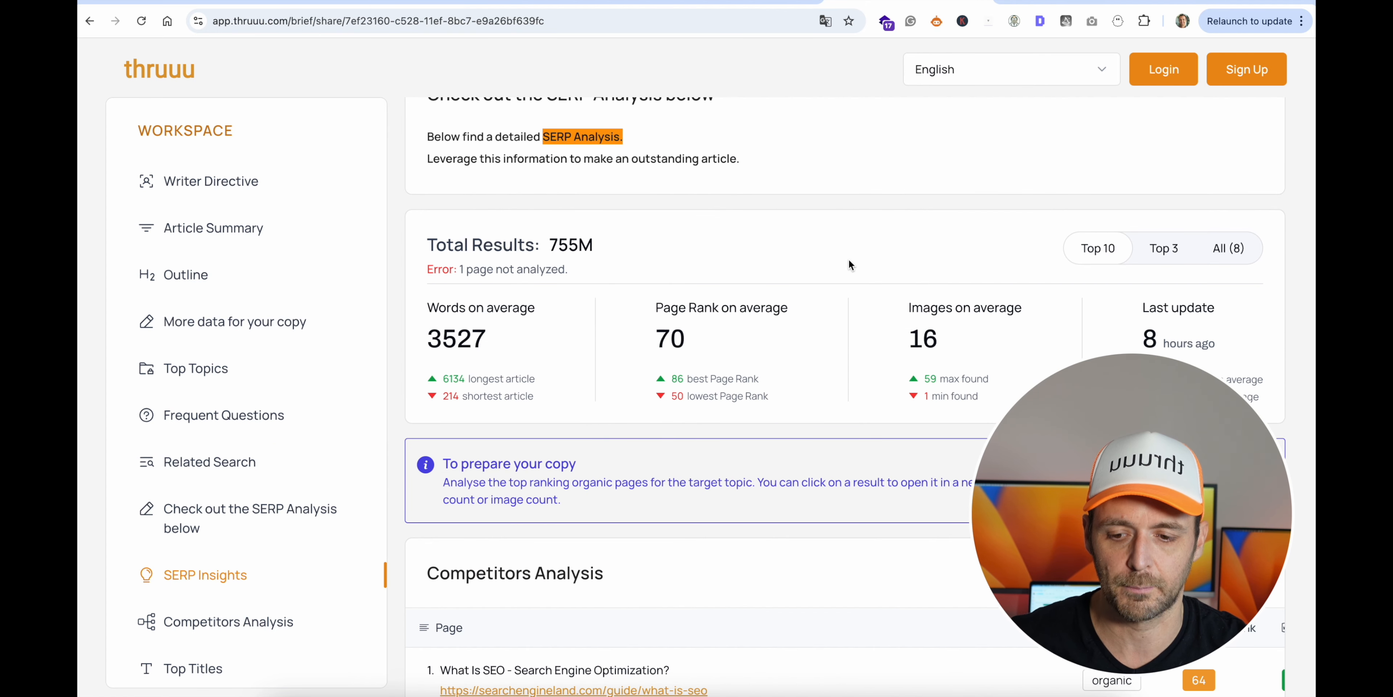
pyautogui.scroll(-9, 849, 259)
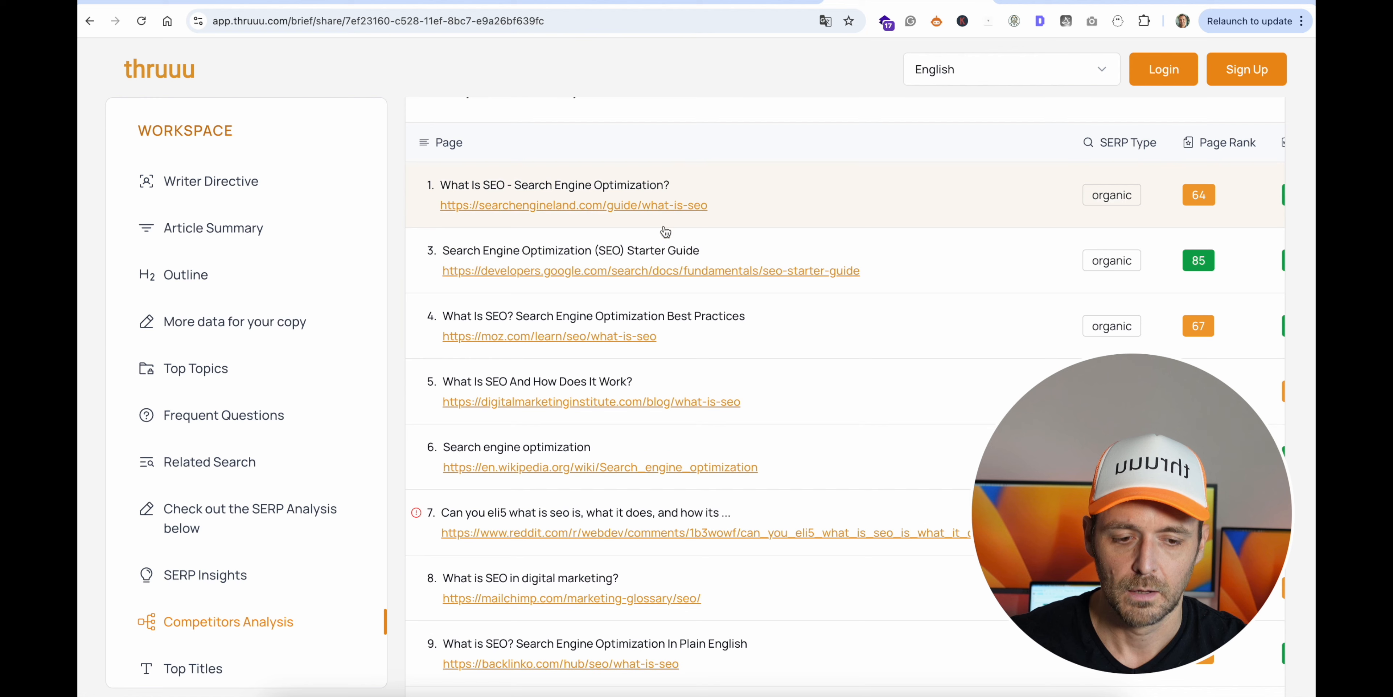
pyautogui.scroll(2, 855, 233)
pyautogui.scroll(-3, 882, 265)
pyautogui.scroll(-20, 882, 265)
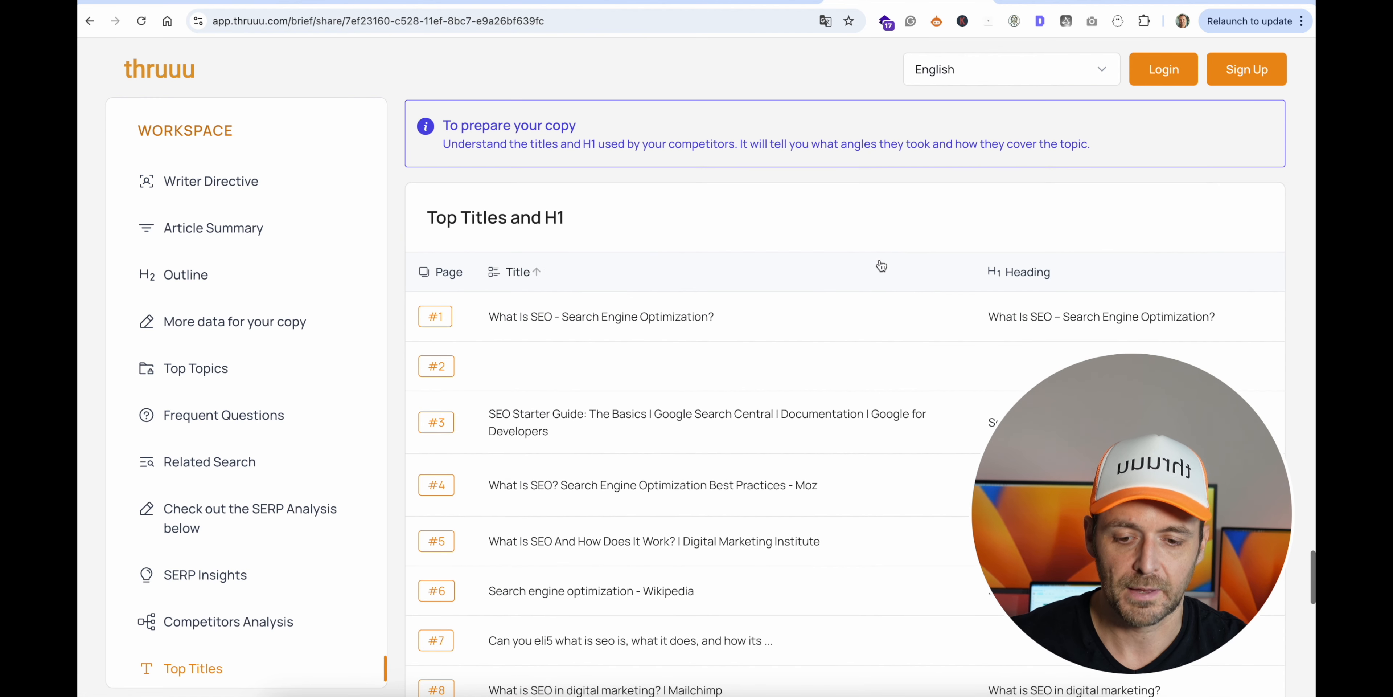
pyautogui.scroll(-2, 882, 265)
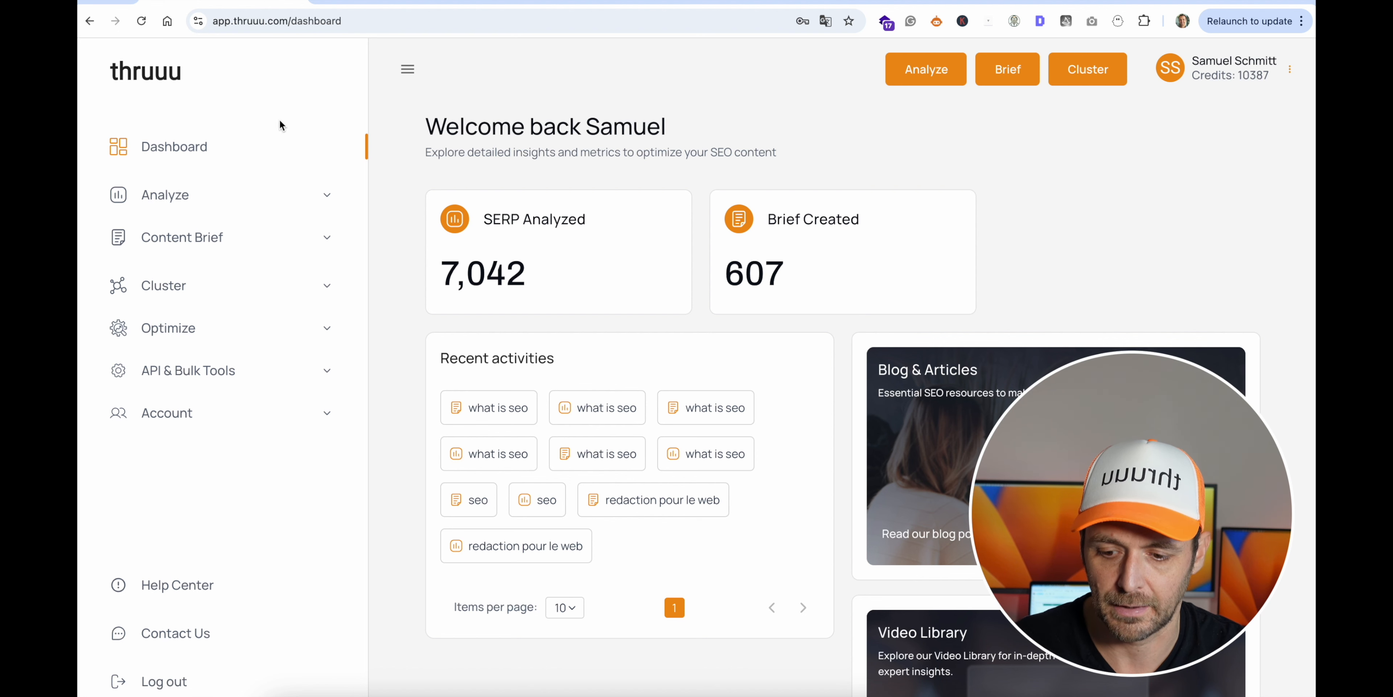
# - Open the content brief templates list and start creating a new template
pyautogui.click(228, 240)
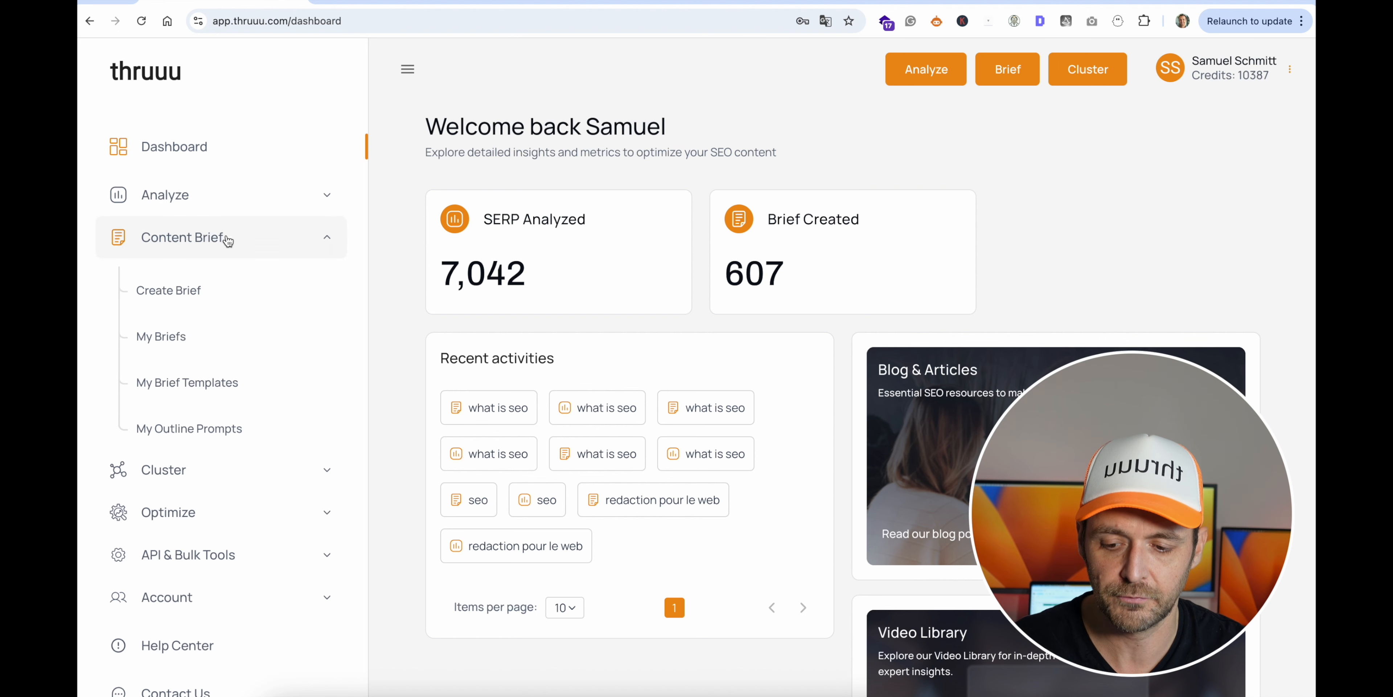
pyautogui.click(204, 385)
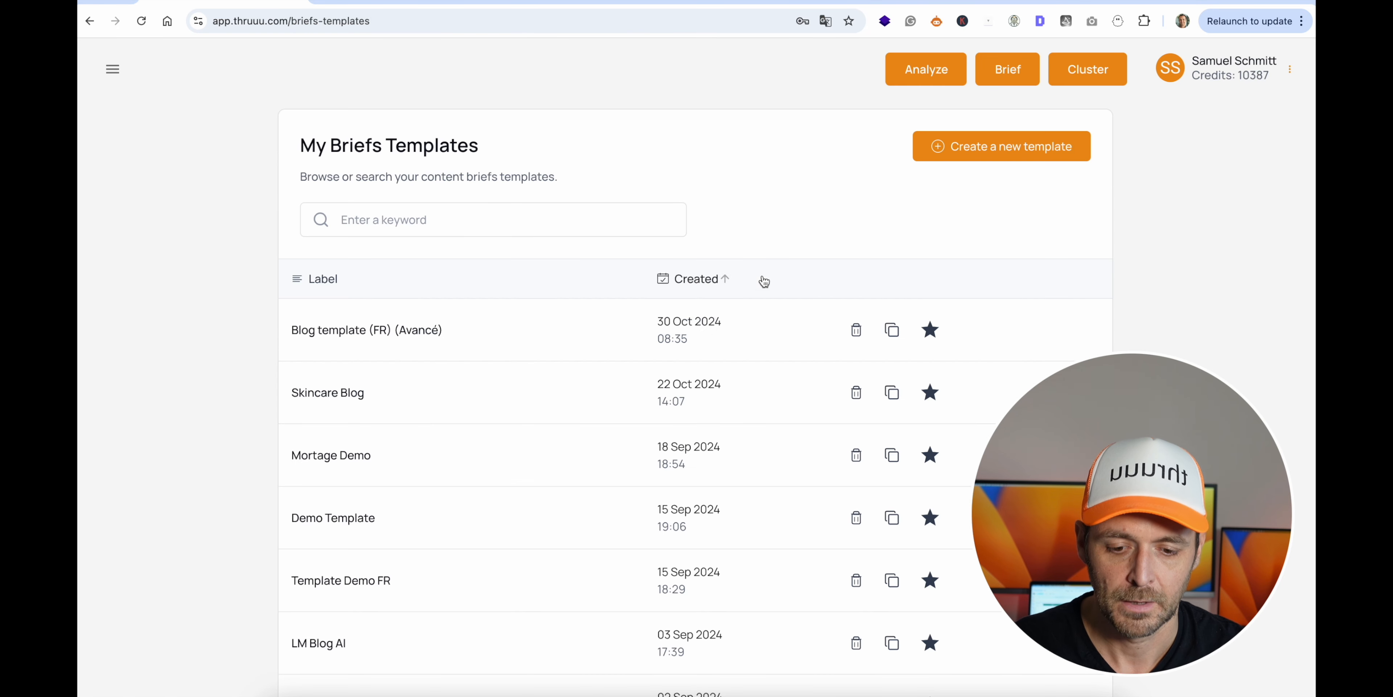
pyautogui.scroll(-1, 471, 384)
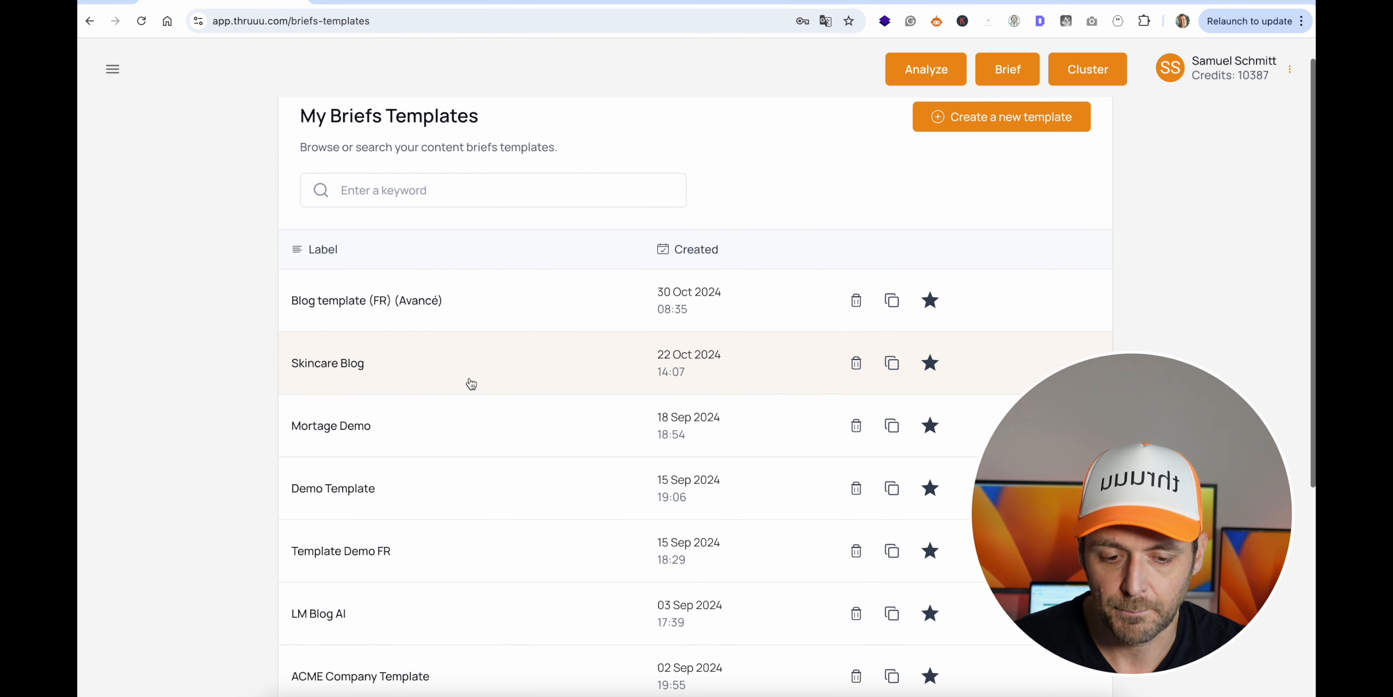
pyautogui.scroll(1, 470, 383)
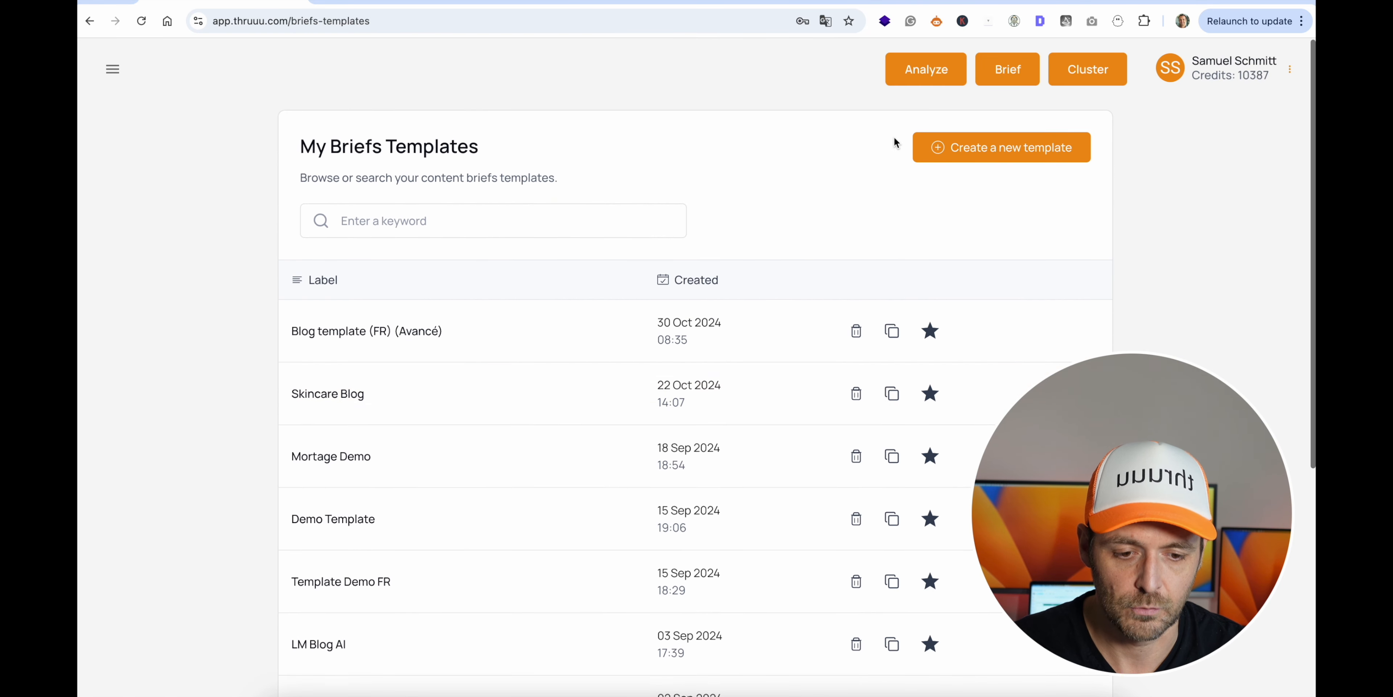
pyautogui.click(982, 145)
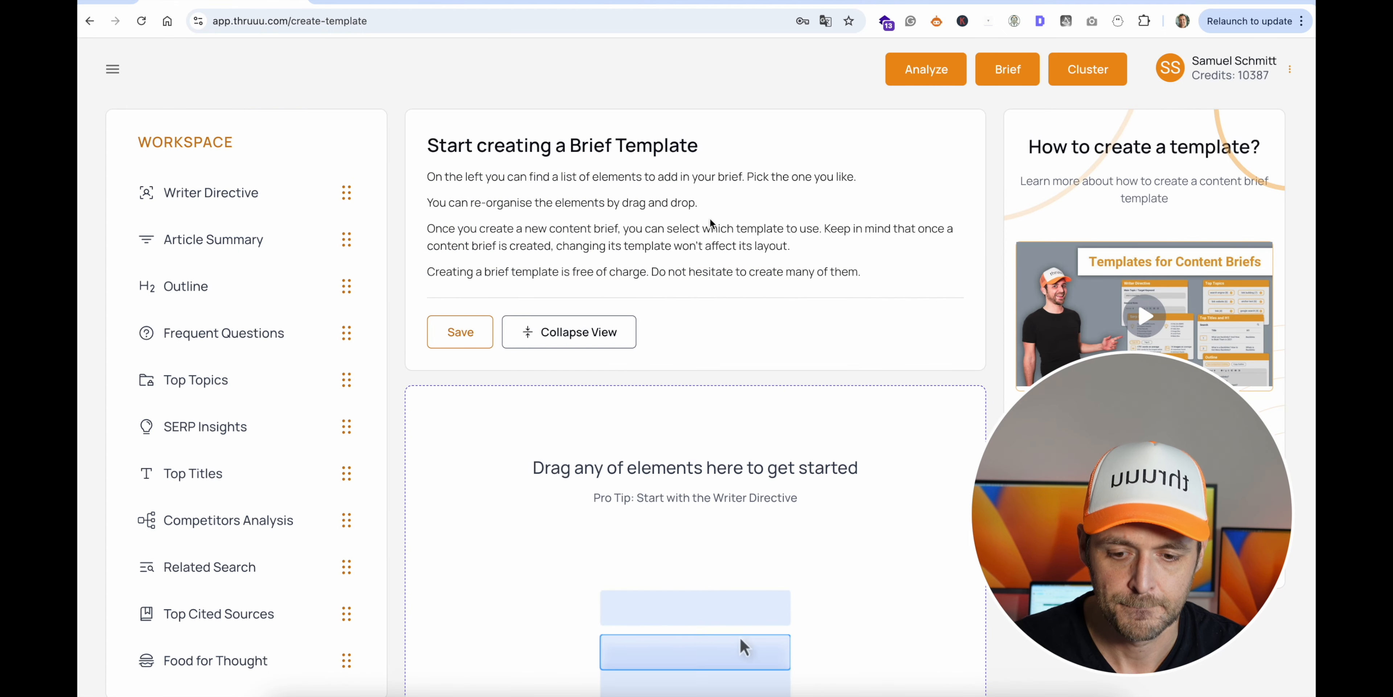
# - Add the Writer Directive element to the empty brief template
pyautogui.moveTo(301, 210); pyautogui.dragTo(743, 644)
pyautogui.scroll(-1, 301, 210)
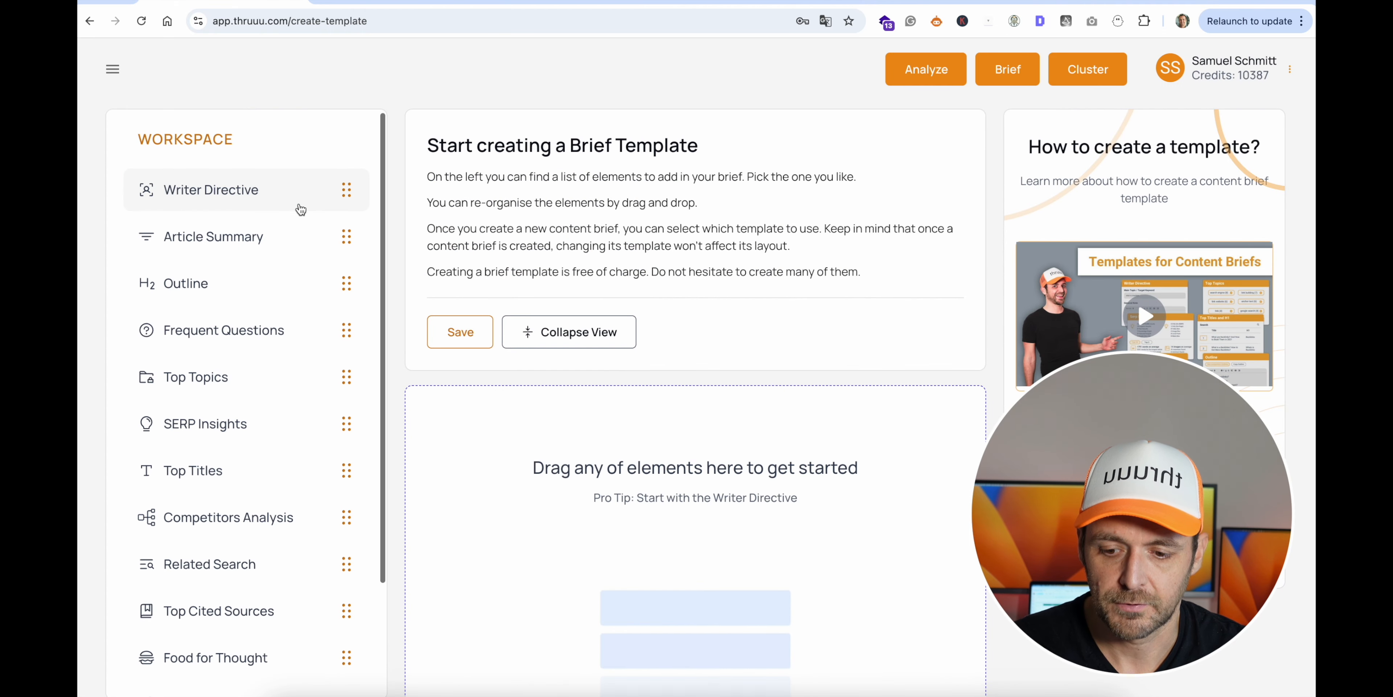
pyautogui.scroll(-2, 300, 210)
pyautogui.scroll(2, 301, 210)
pyautogui.scroll(1, 301, 210)
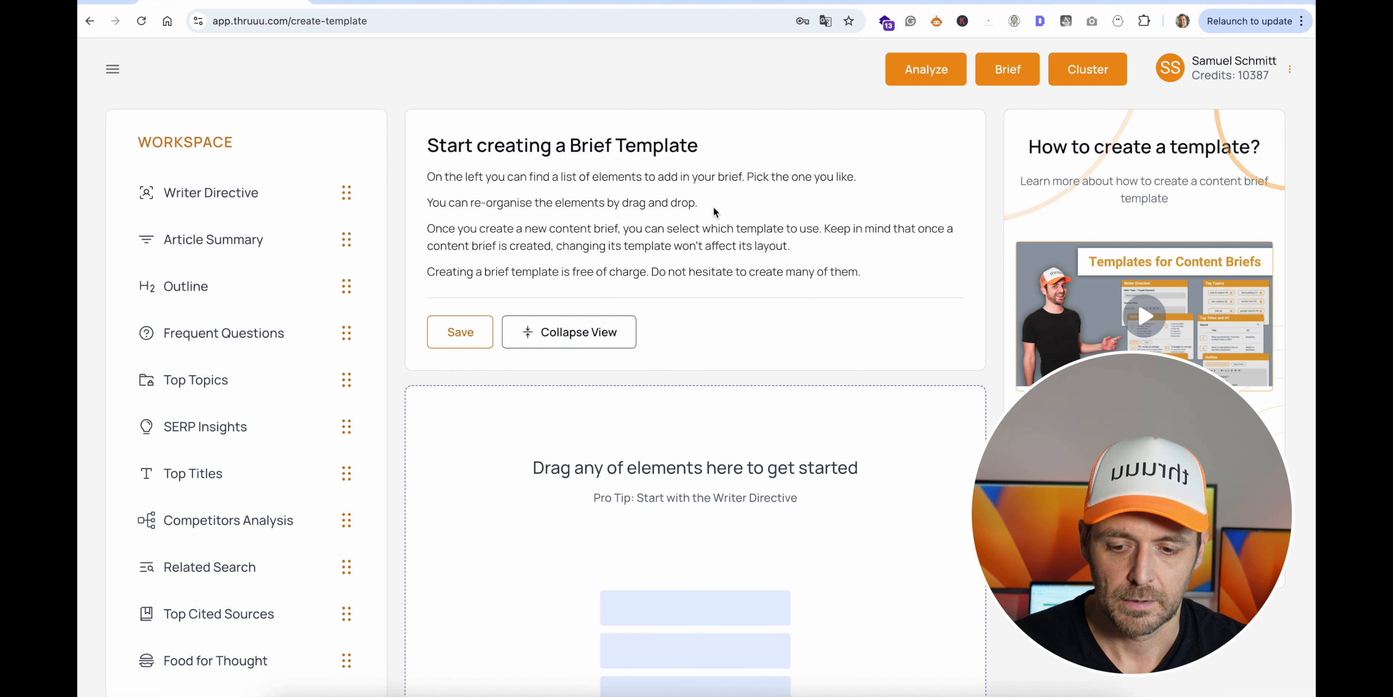
pyautogui.moveTo(312, 196); pyautogui.dragTo(663, 450)
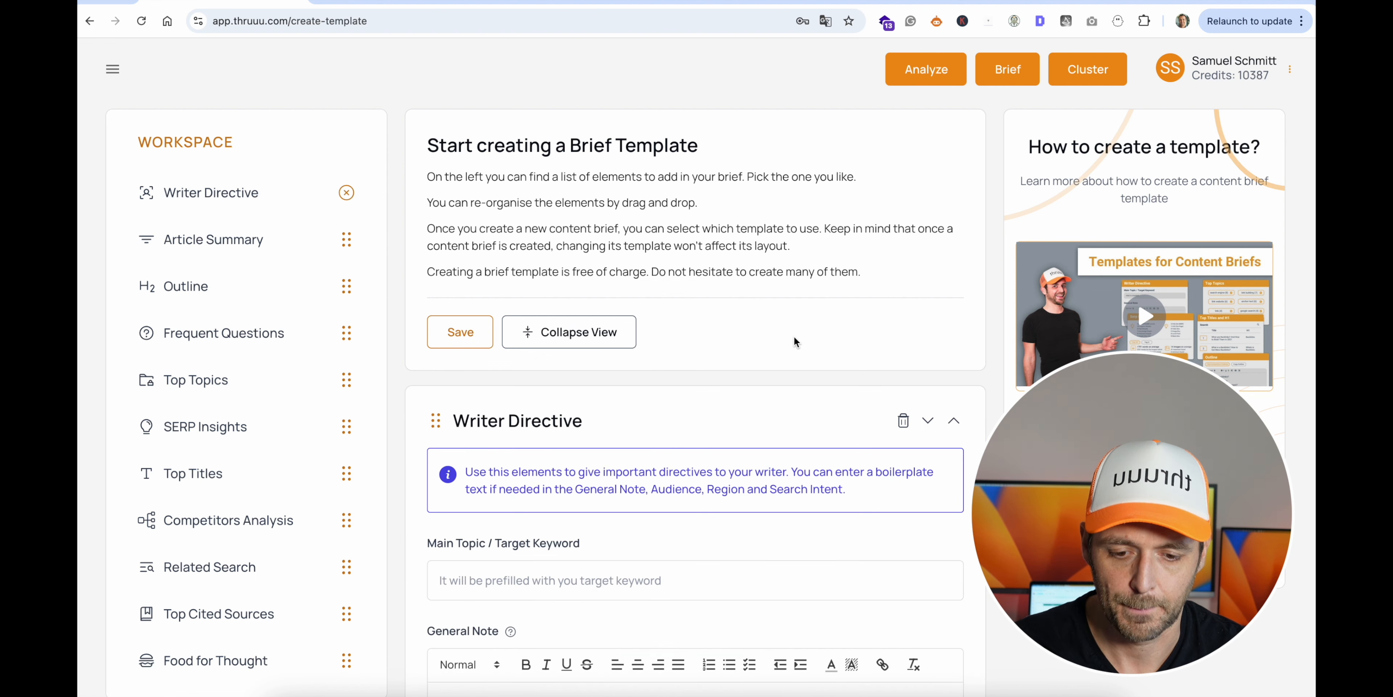
# - Go to the Writer Directive's General Note, and select the text from "Guideline" through the Search Intent link in the Brief Text Google Doc for copying
pyautogui.scroll(-2, 794, 337)
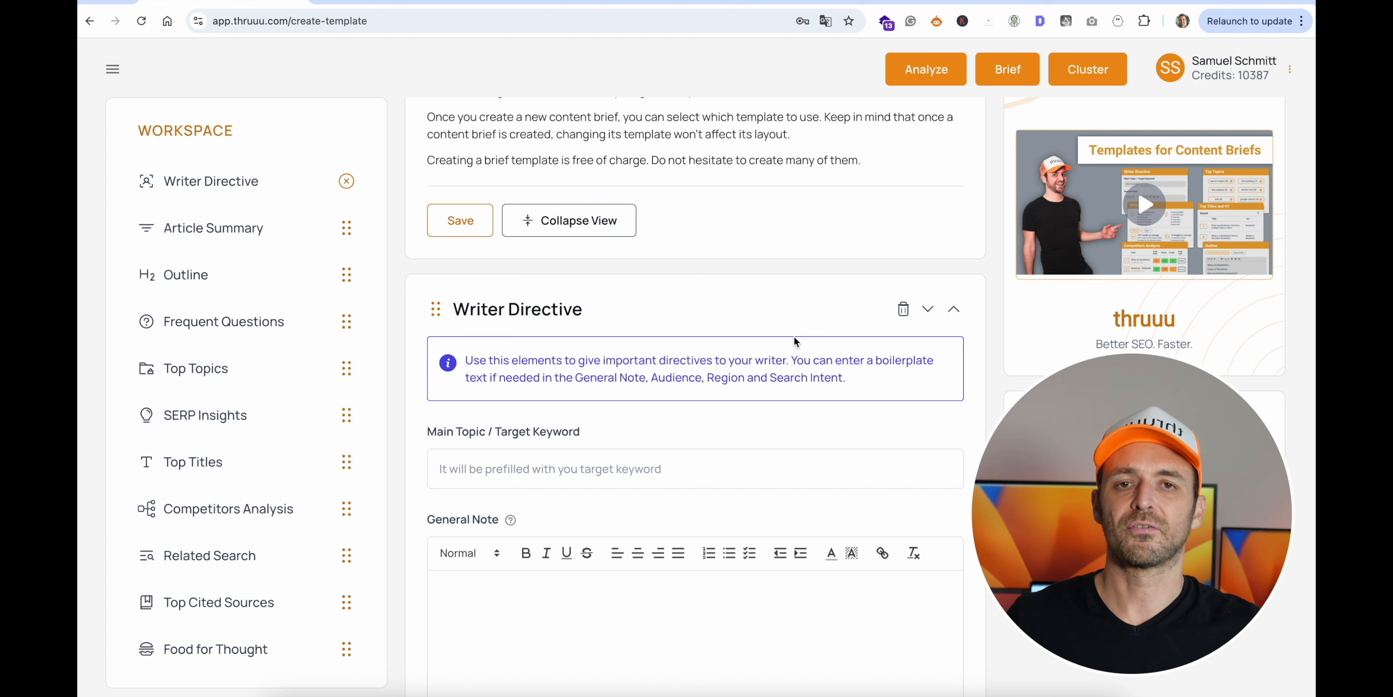
pyautogui.scroll(-2, 794, 338)
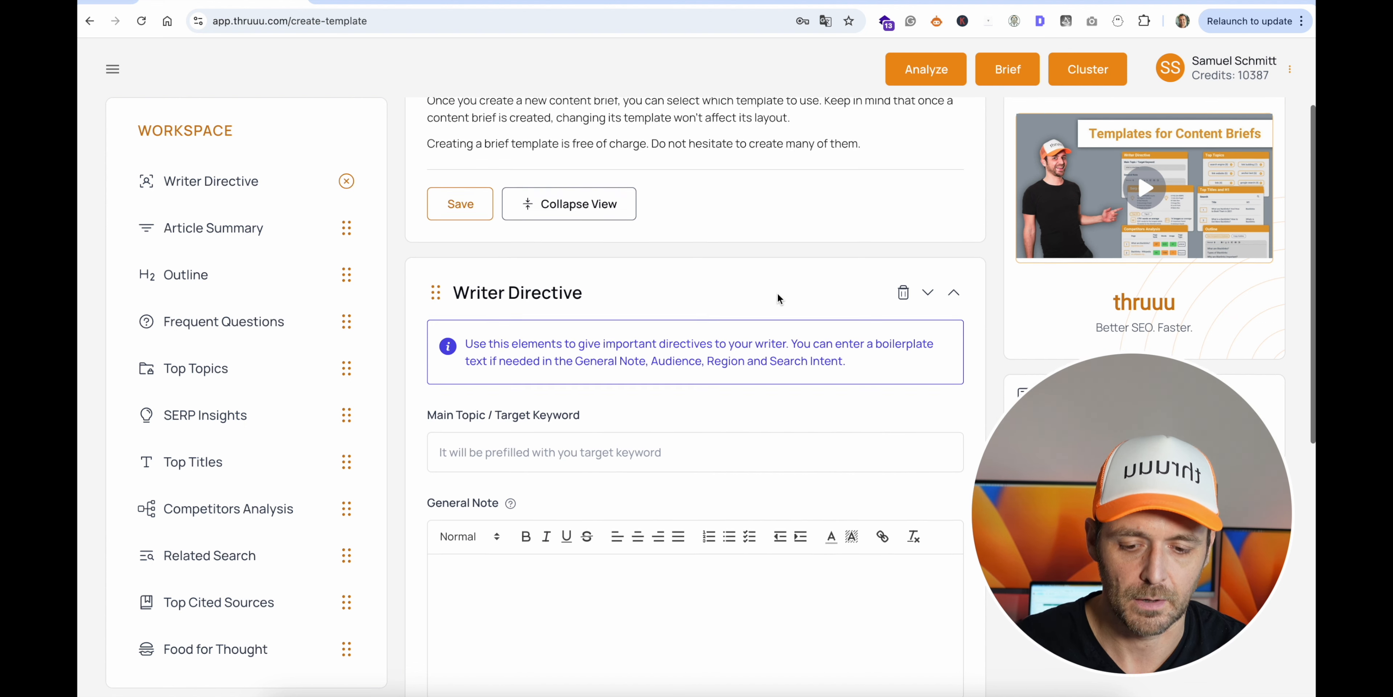
pyautogui.scroll(-1, 778, 294)
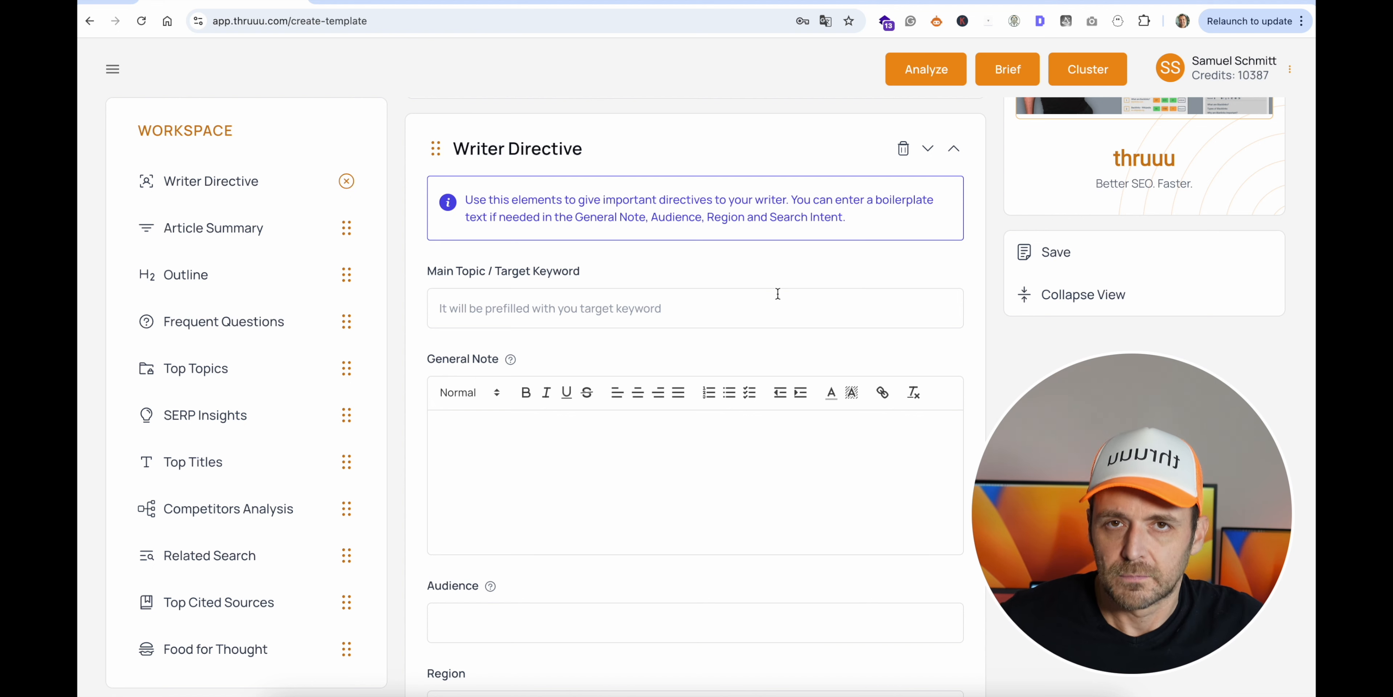
pyautogui.scroll(-1, 778, 293)
pyautogui.click(552, 408)
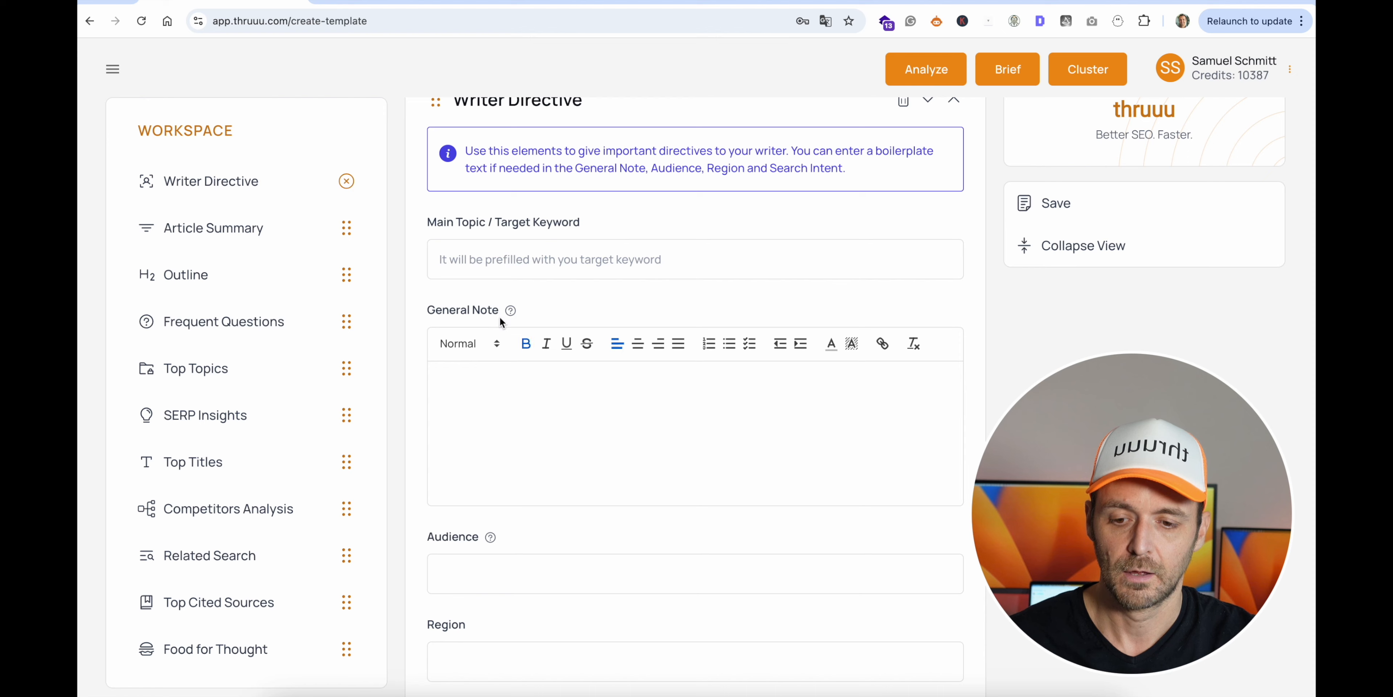
pyautogui.click(395, 2)
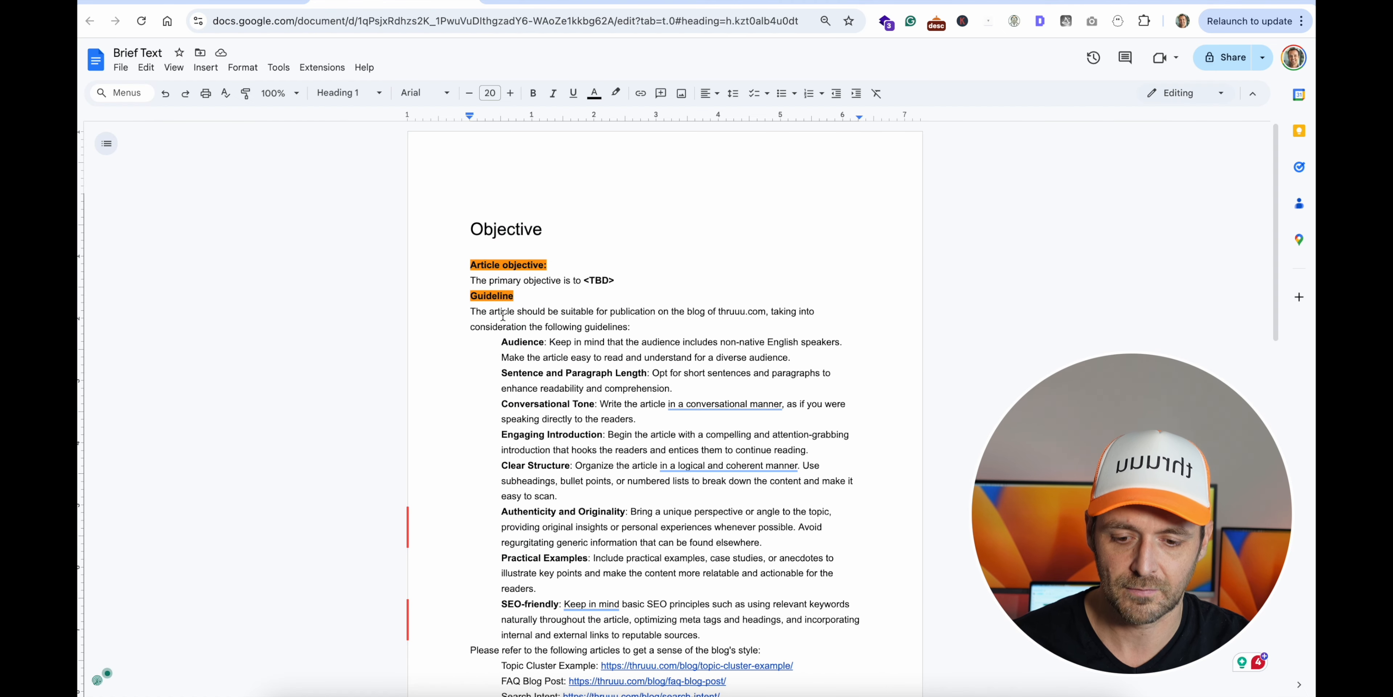
pyautogui.click(470, 296)
pyautogui.scroll(-3, 559, 342)
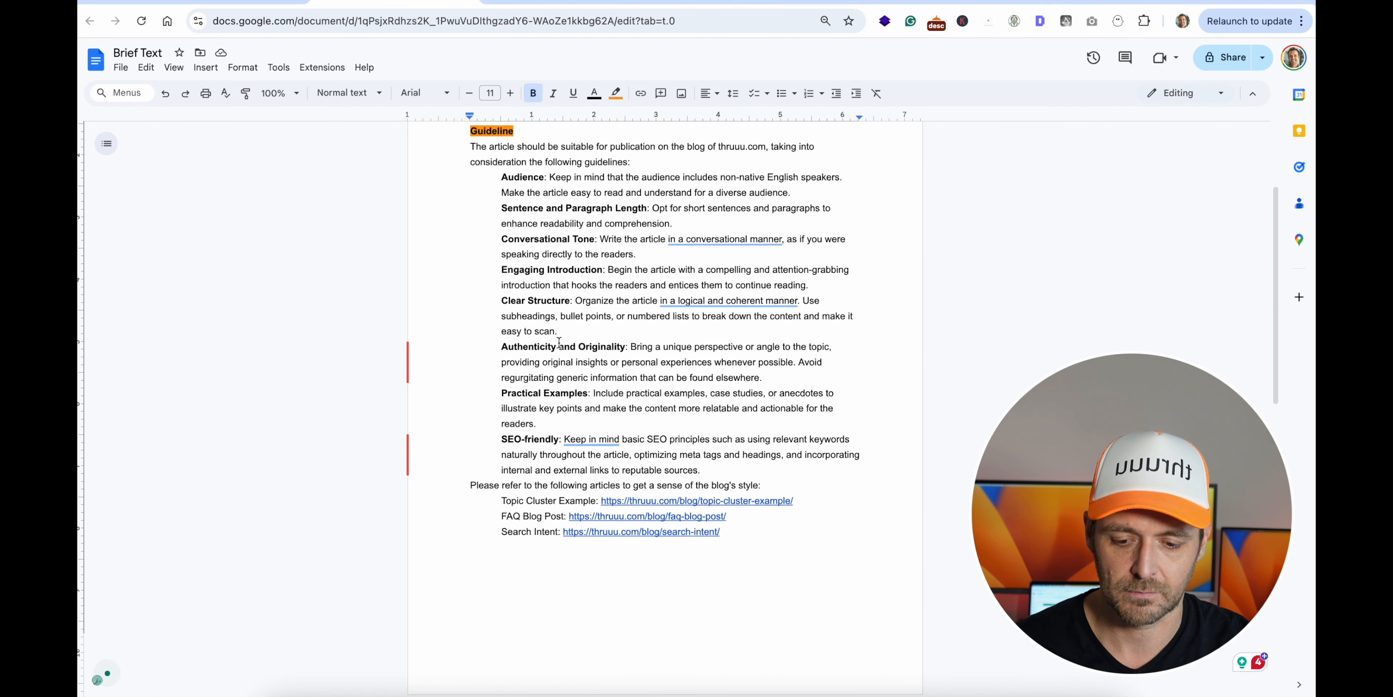
pyautogui.keyDown('shift'); pyautogui.click(738, 532); pyautogui.keyUp('shift')
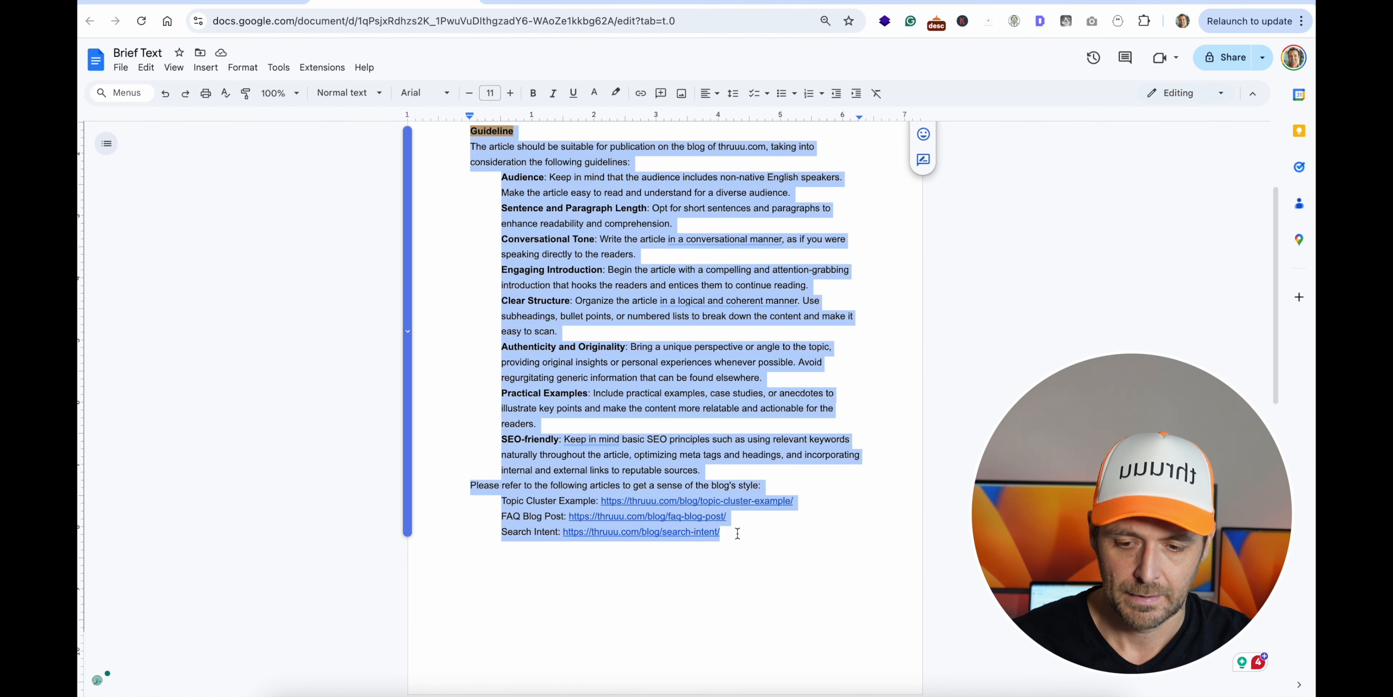
# - Return to the thruuu template and paste the copied guideline text into the Writer Directive's General Note
pyautogui.click(189, 2)
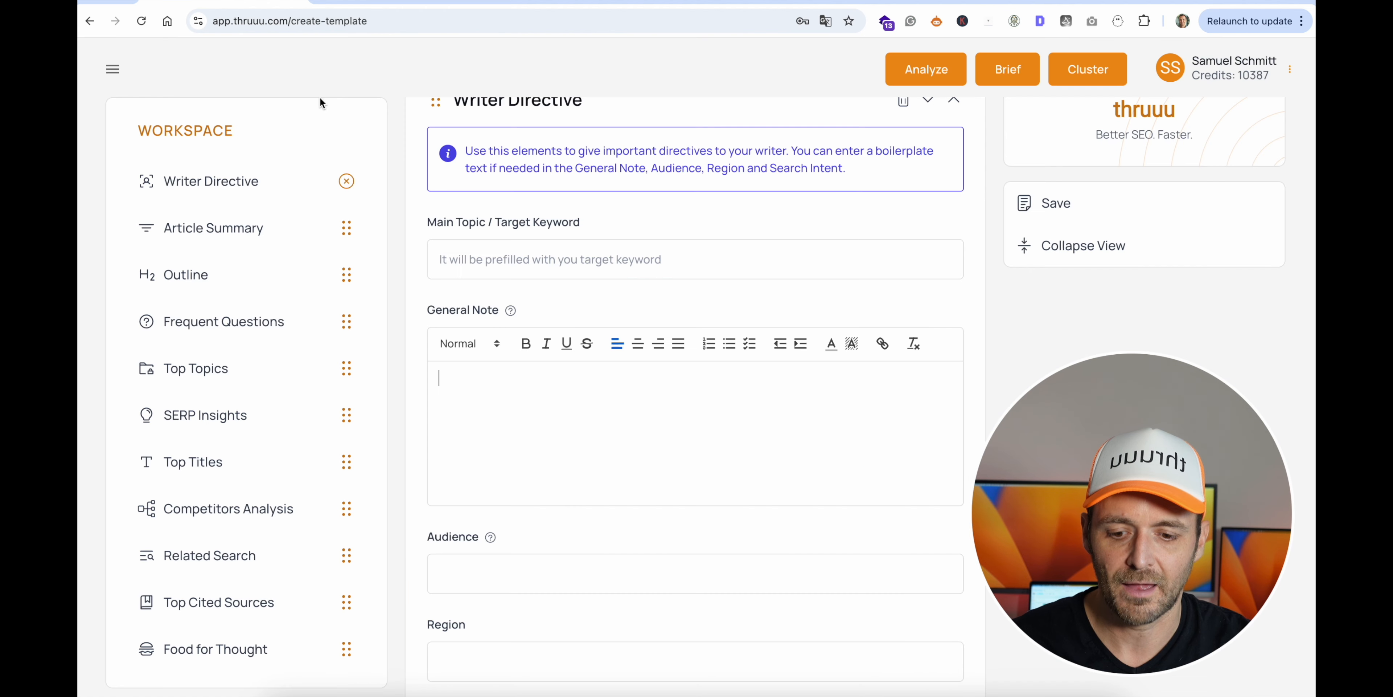
pyautogui.click(522, 398)
pyautogui.press('super+v')
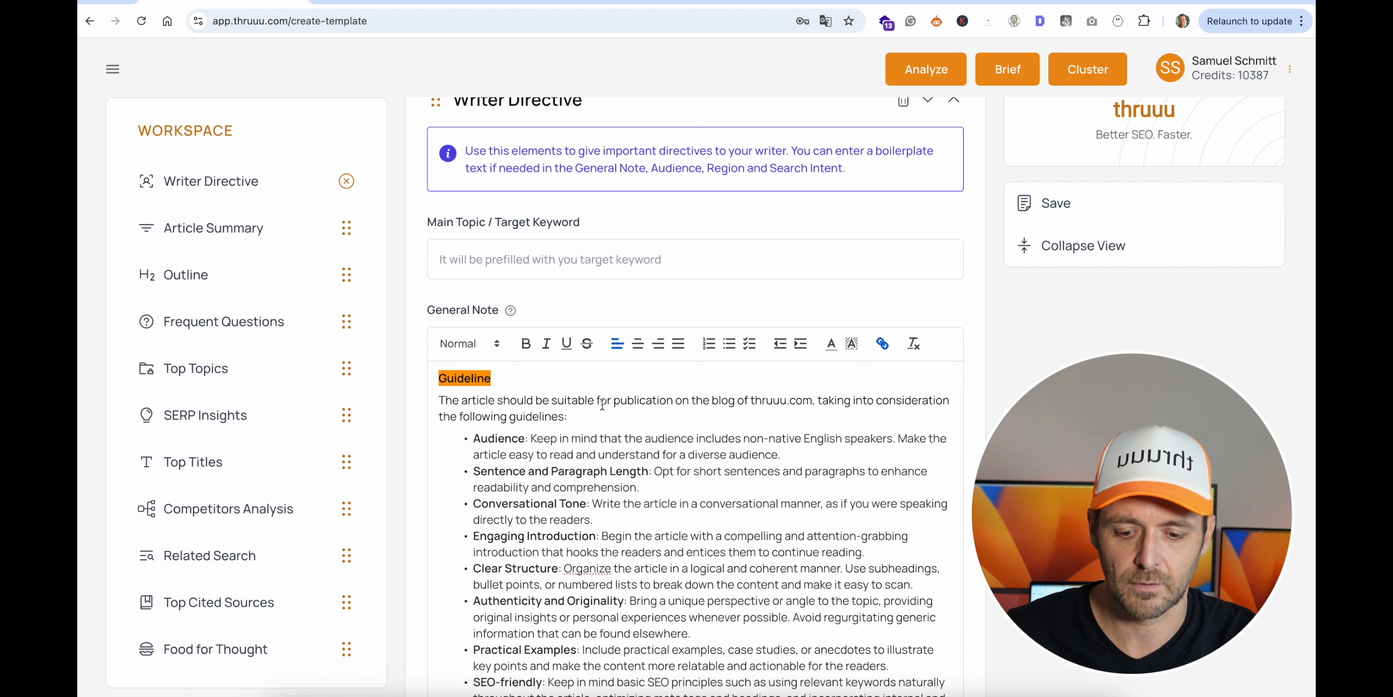
# - Turn the Search Intent link line at the end of the General Note into the third bullet of the example articles list
pyautogui.scroll(-3, 602, 405)
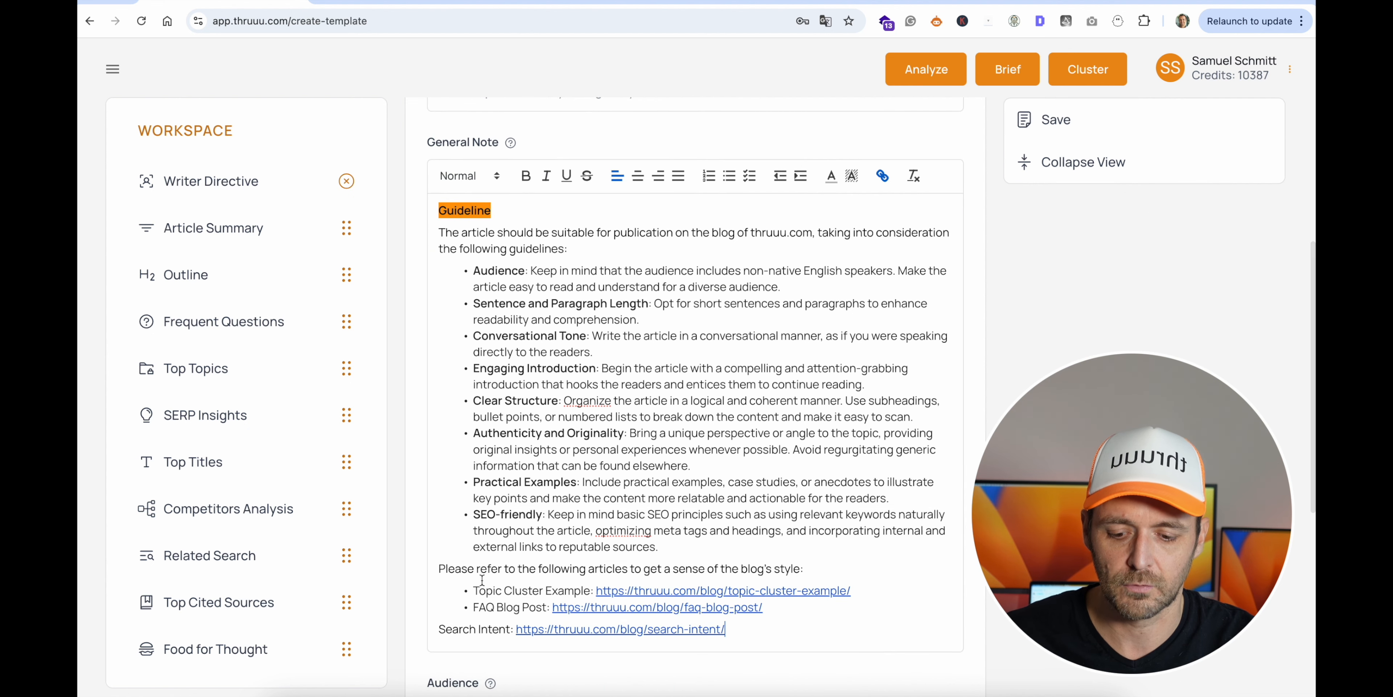
pyautogui.click(440, 630)
pyautogui.press('BackSpace')
pyautogui.press('Return')
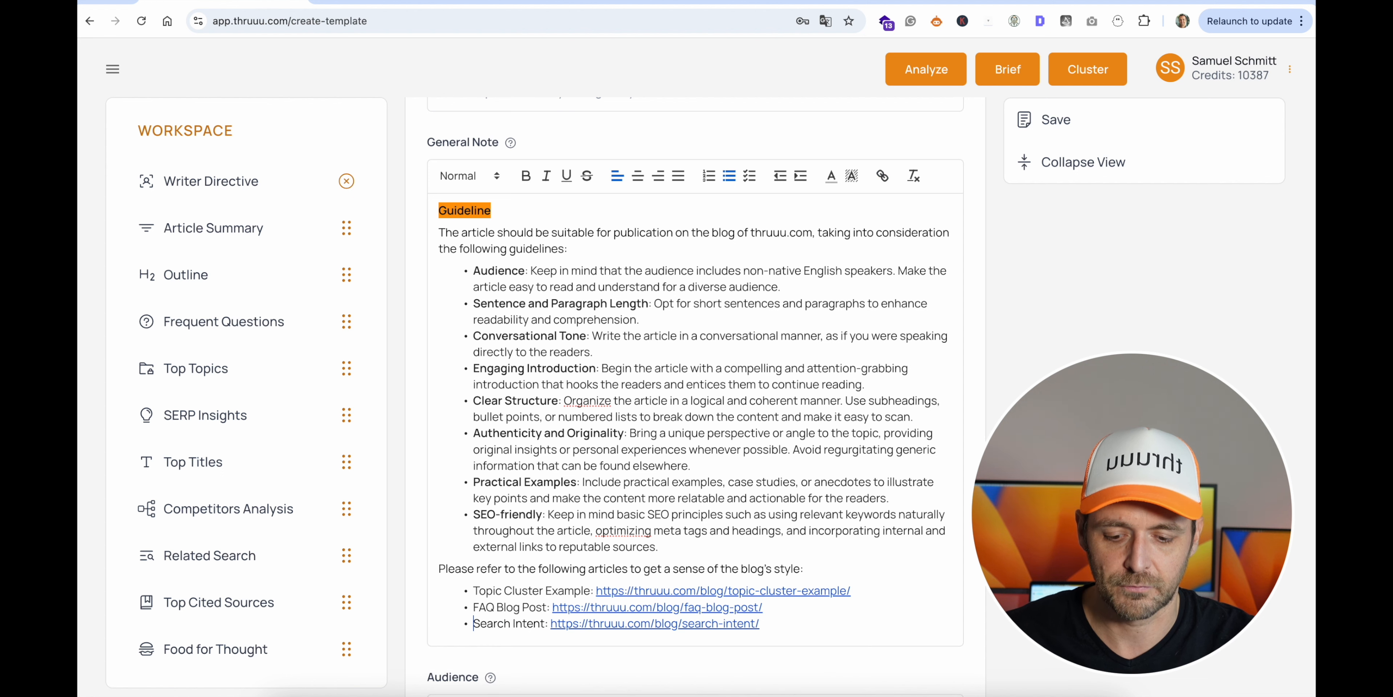
# - Add the Article Summary element to the template below the Writer Directive, leaving the Audience, Region and Search Intent fields empty
pyautogui.scroll(-5, 719, 362)
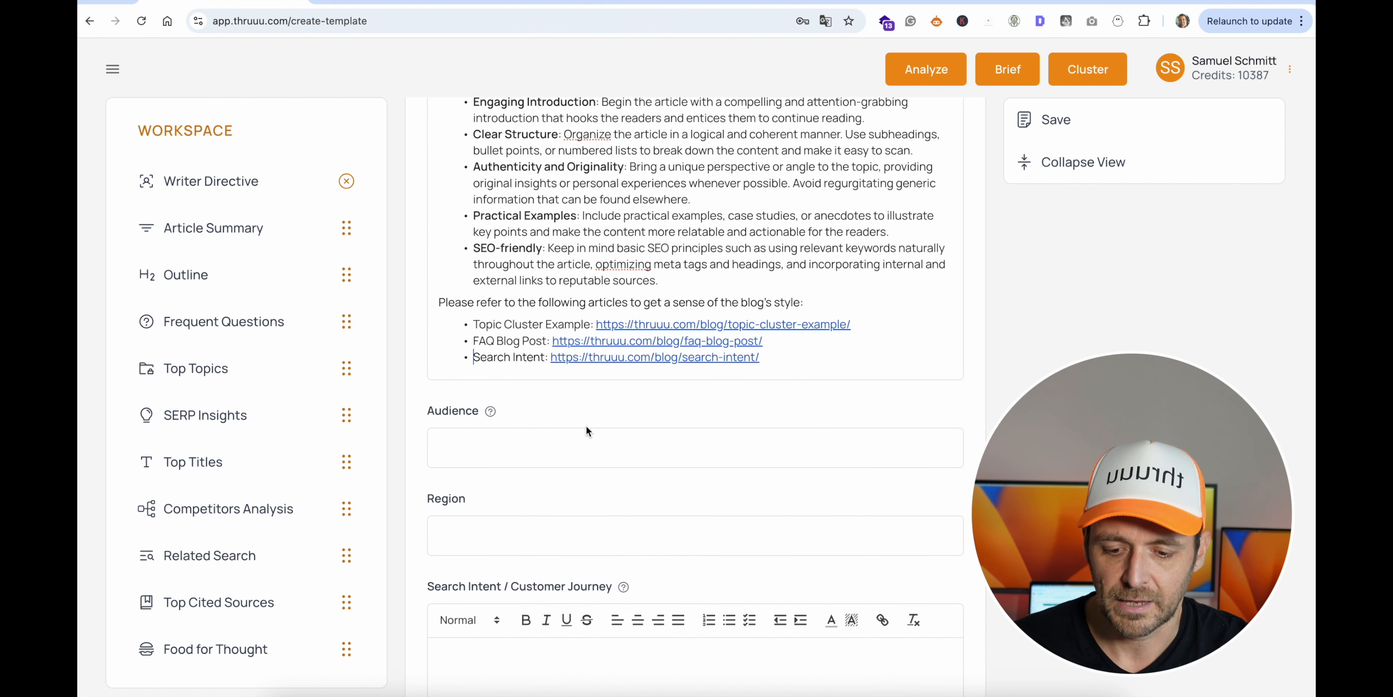
pyautogui.click(436, 444)
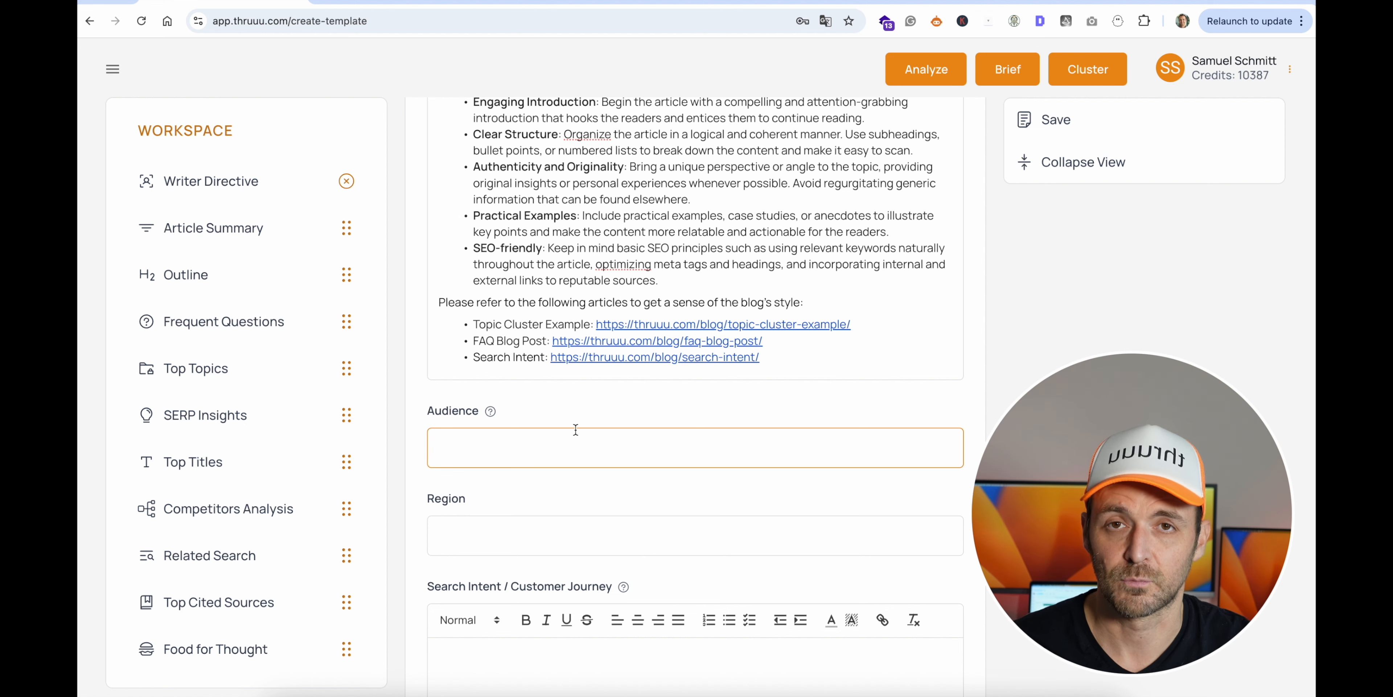
pyautogui.scroll(-2, 576, 430)
pyautogui.scroll(-2, 626, 428)
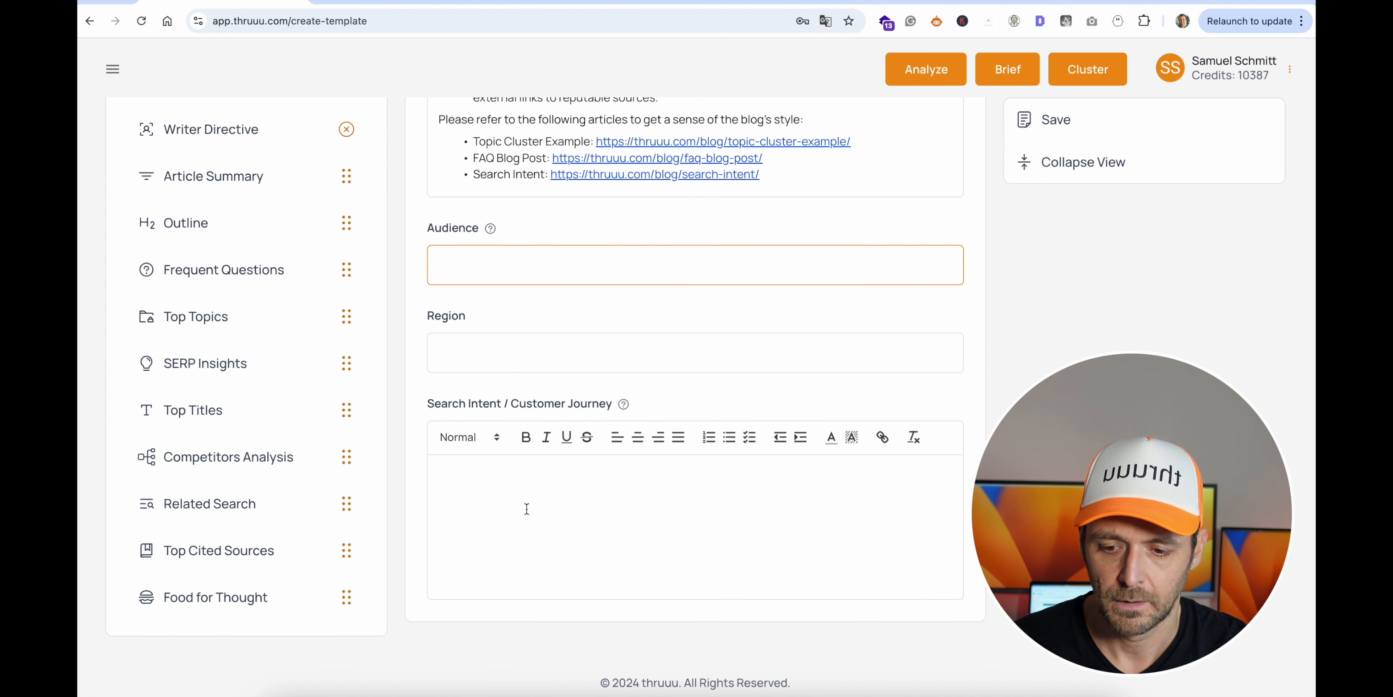
pyautogui.scroll(1, 348, 381)
pyautogui.scroll(-1, 348, 382)
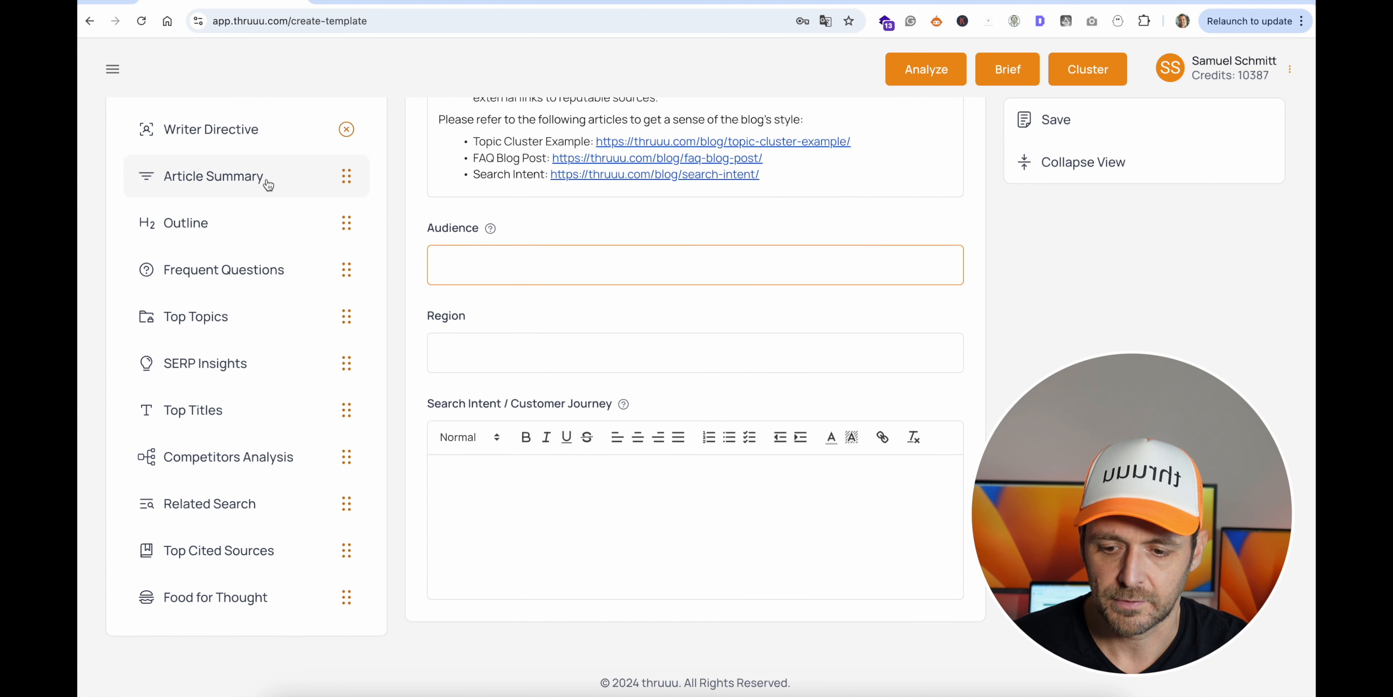
pyautogui.moveTo(363, 304); pyautogui.dragTo(659, 507)
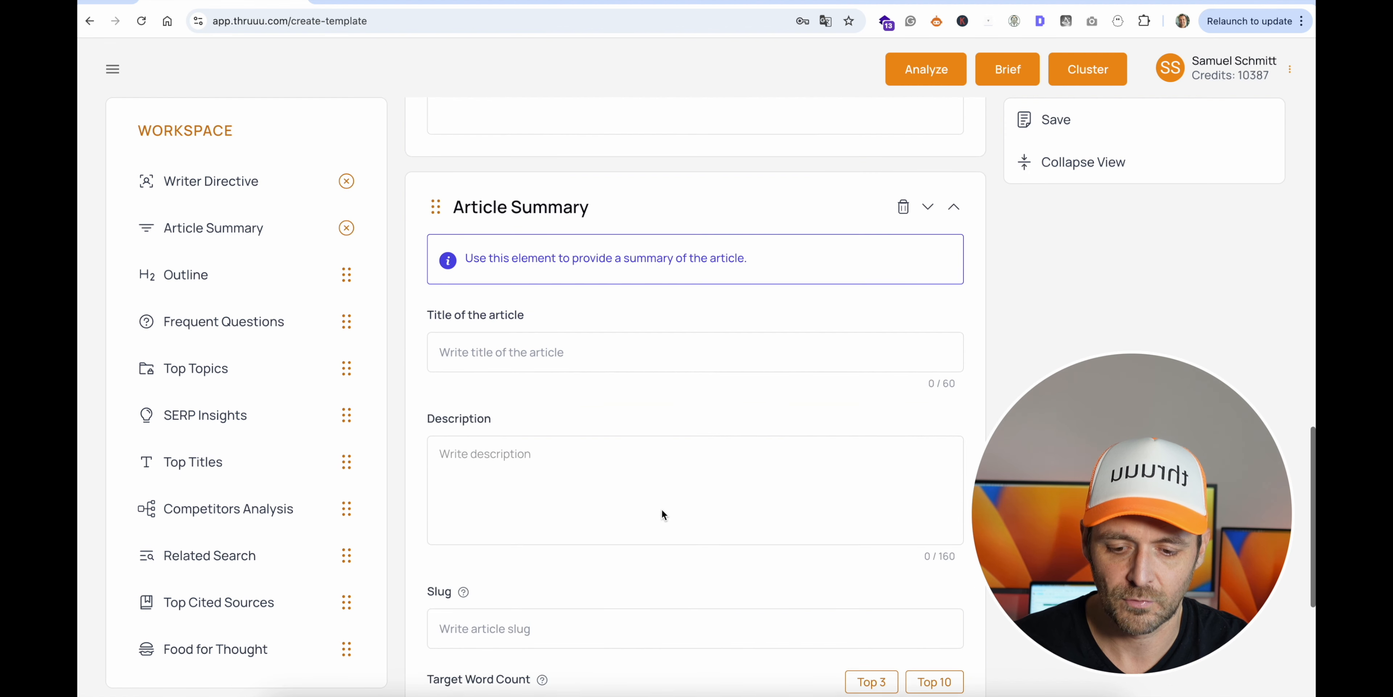
# - Leave the Article Summary fields empty and add the Outline element below the Article Summary
pyautogui.click(579, 348)
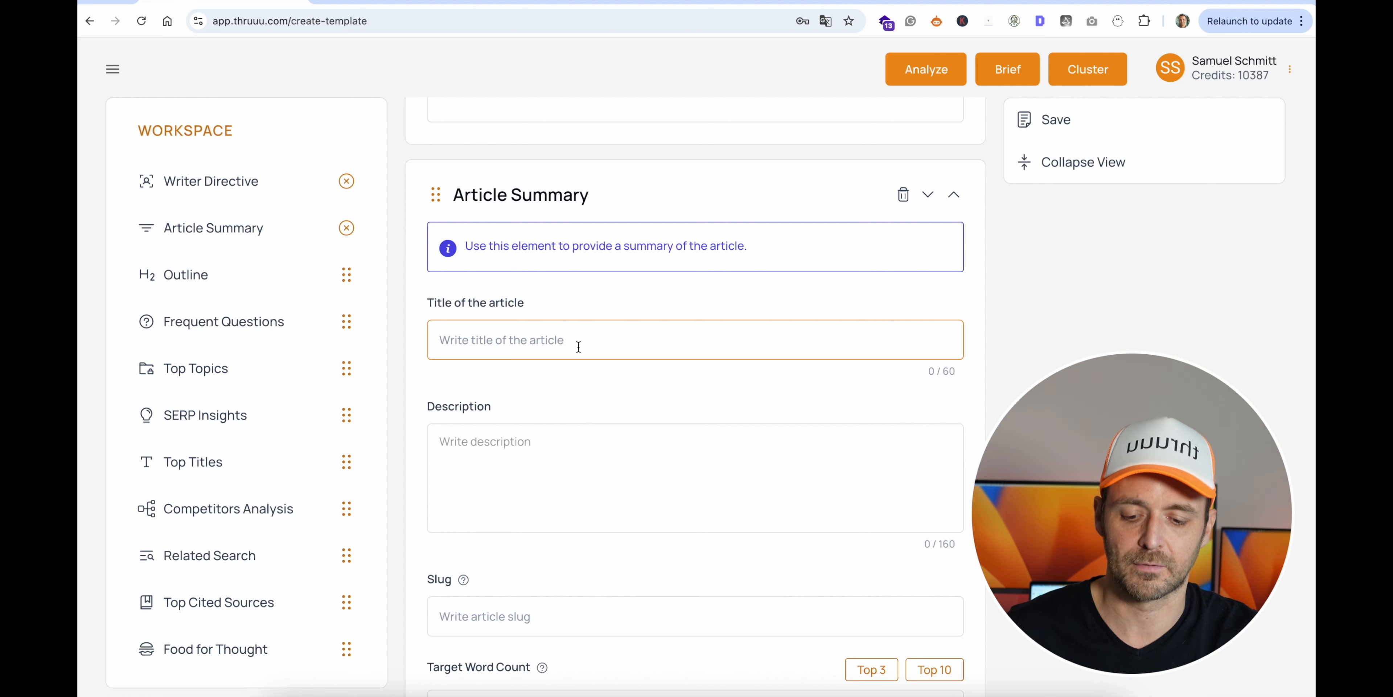
pyautogui.scroll(-5, 578, 346)
pyautogui.scroll(2, 579, 351)
pyautogui.click(550, 321)
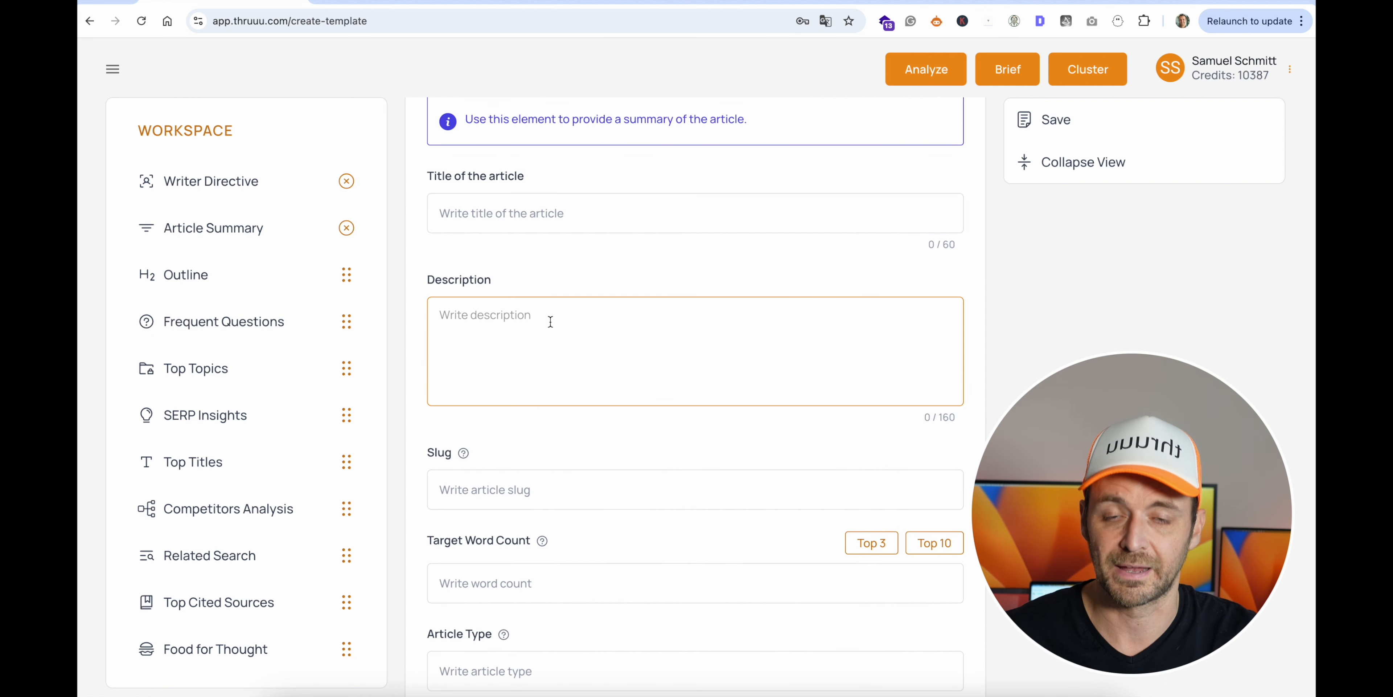
pyautogui.scroll(-1, 550, 321)
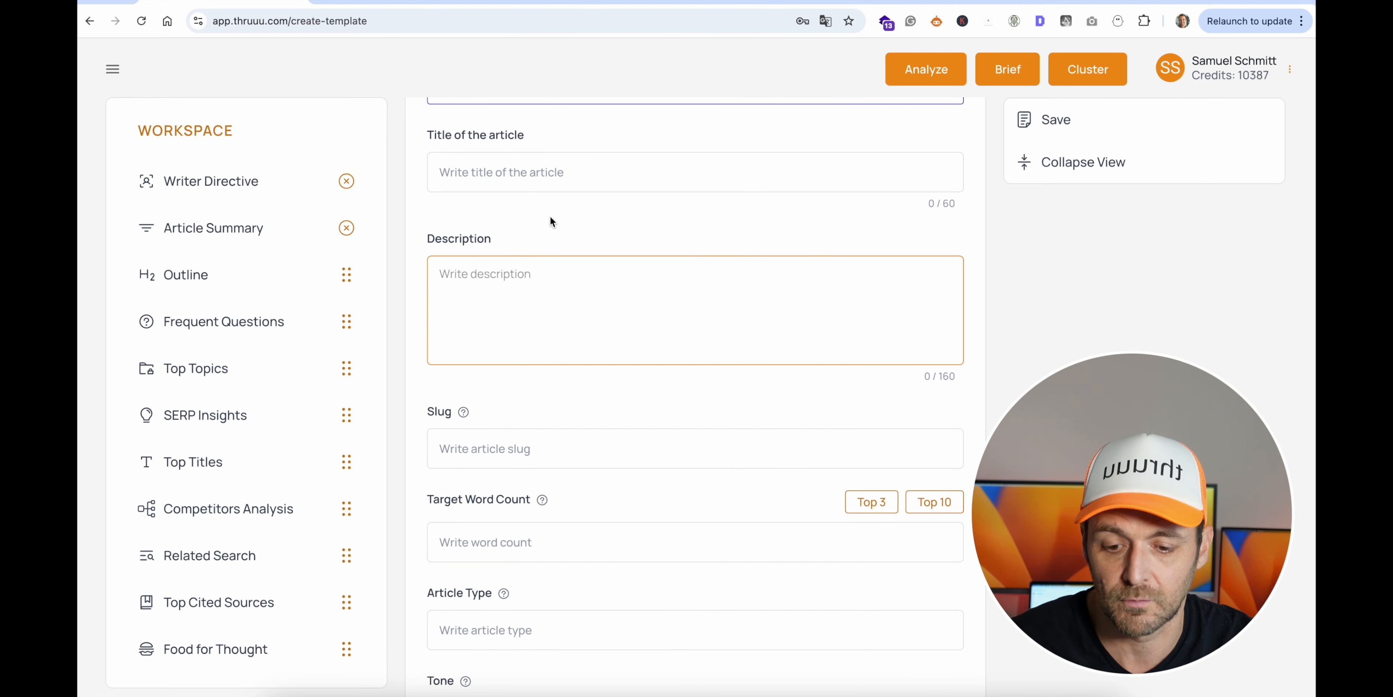
pyautogui.scroll(-4, 521, 174)
pyautogui.click(250, 226)
pyautogui.moveTo(250, 226); pyautogui.dragTo(658, 523)
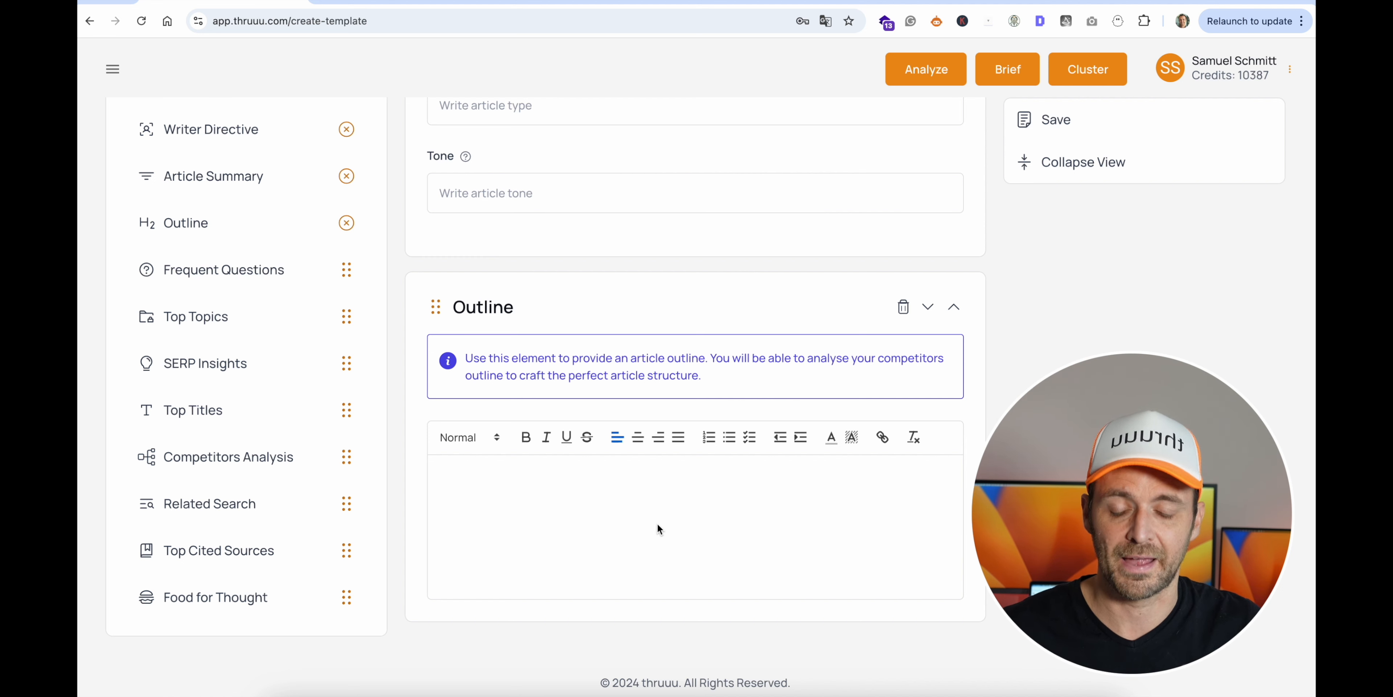
# - Add the Frequent Questions element below the Outline, followed by the Top Topics element
pyautogui.scroll(20, 536, 321)
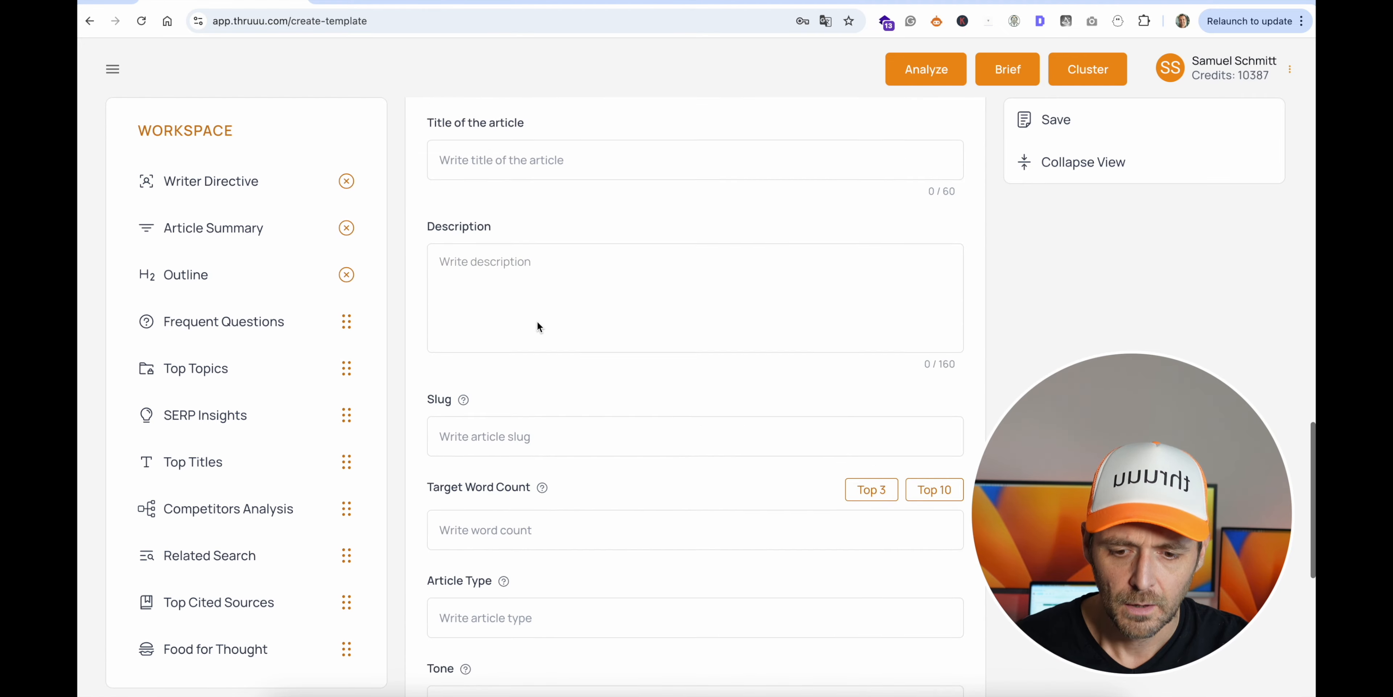
pyautogui.scroll(10, 536, 321)
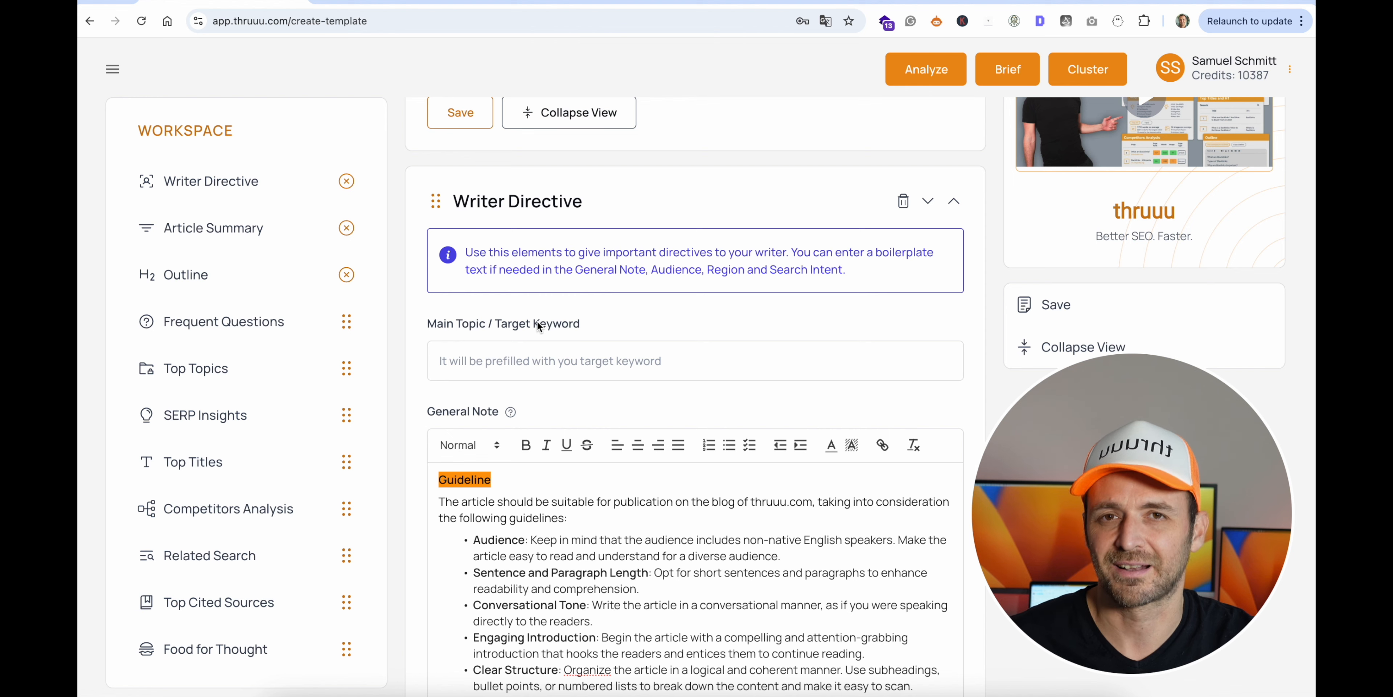
pyautogui.scroll(-15, 537, 324)
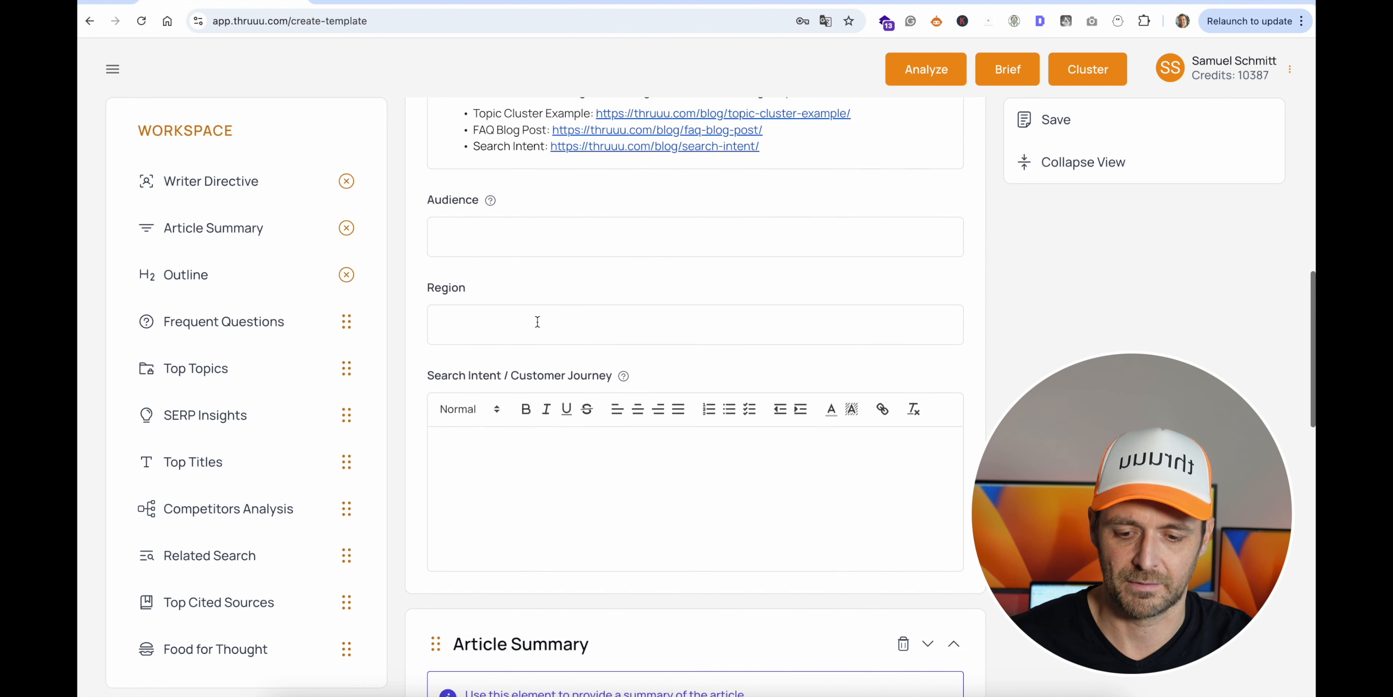
pyautogui.scroll(-12, 536, 321)
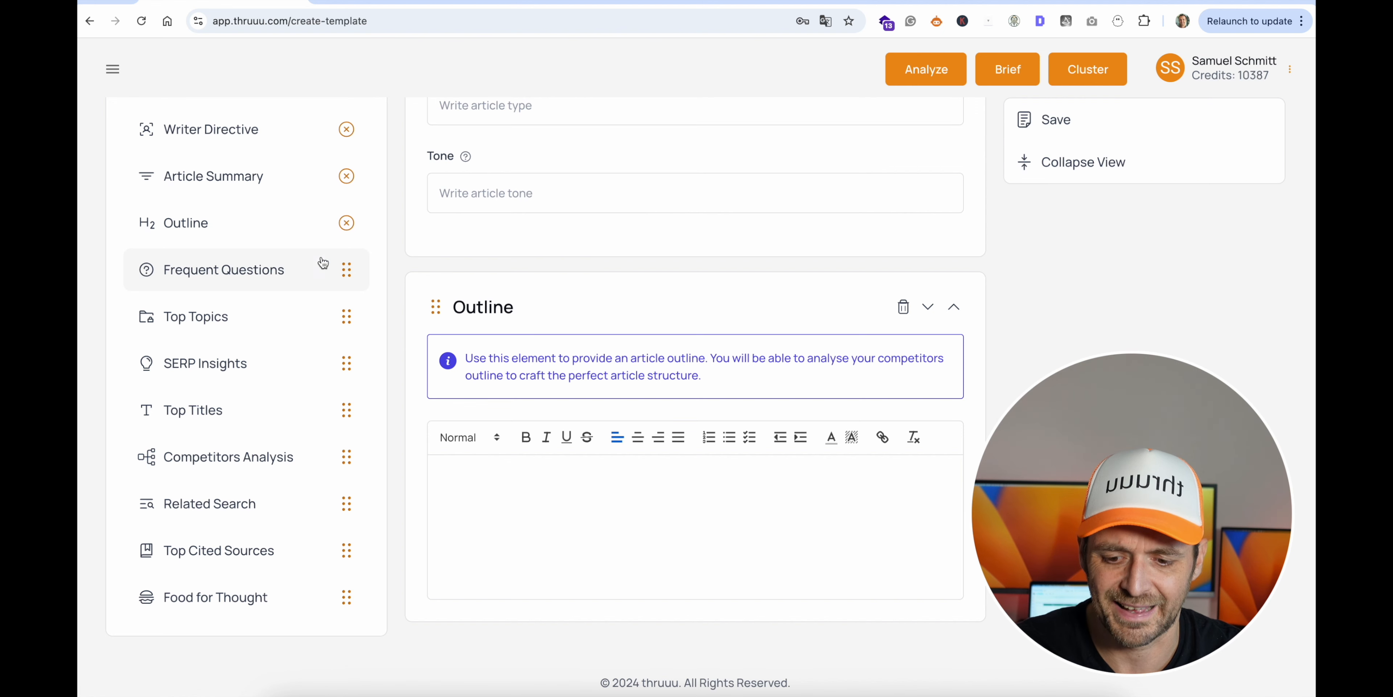
pyautogui.moveTo(298, 271); pyautogui.dragTo(686, 504)
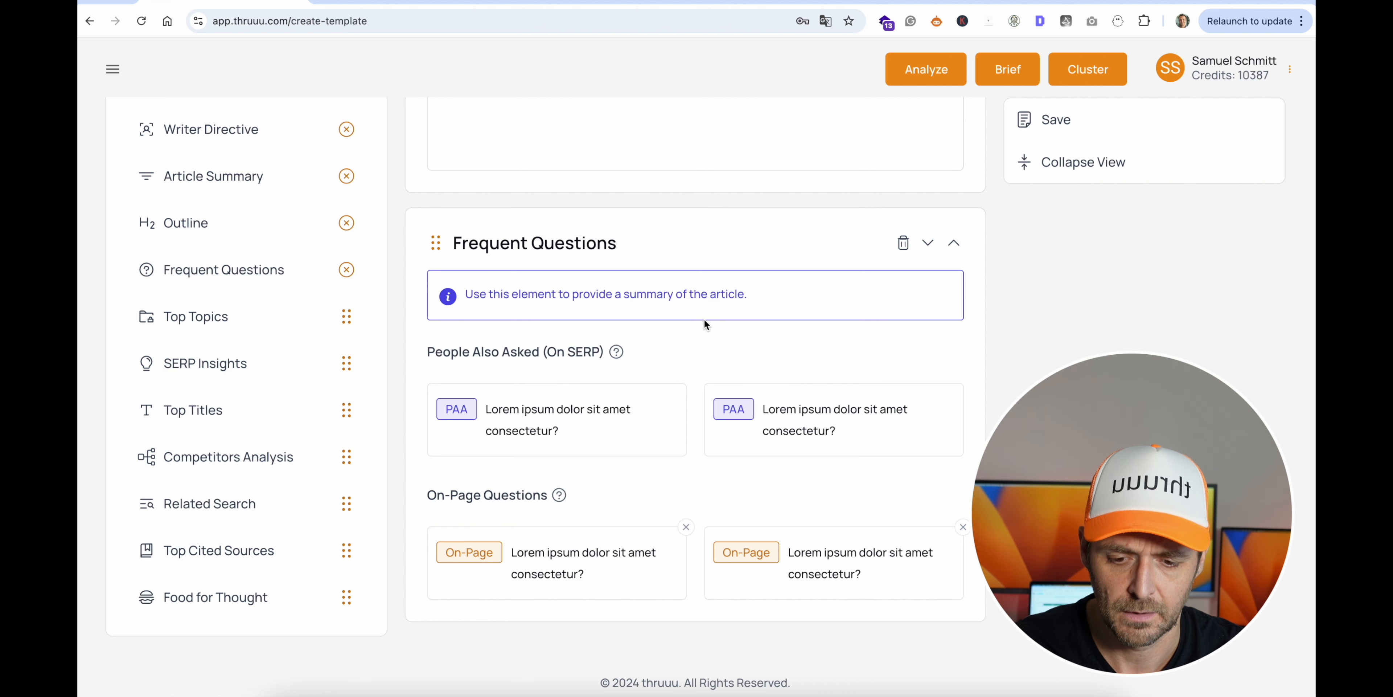
pyautogui.moveTo(299, 317); pyautogui.dragTo(655, 638)
pyautogui.scroll(-5, 722, 459)
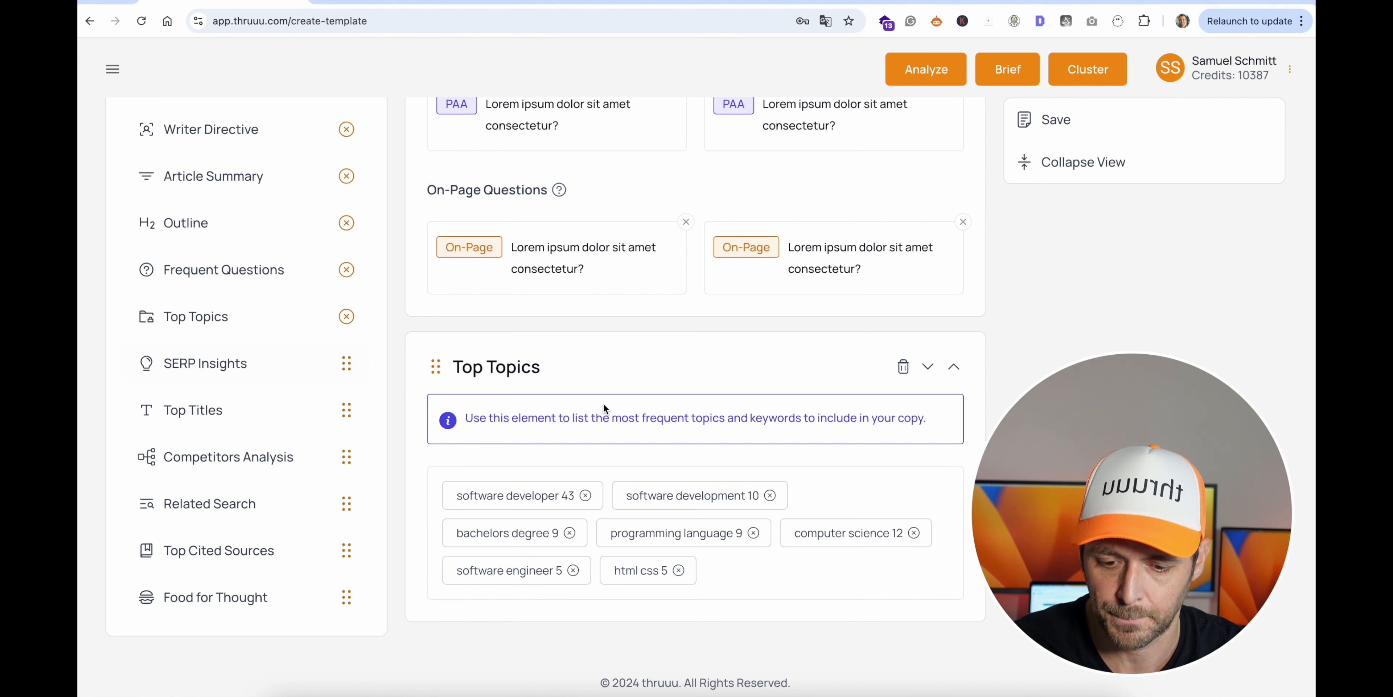
# - Add the SERP Insights and Top Titles elements below Top Topics
pyautogui.moveTo(260, 363); pyautogui.dragTo(736, 519)
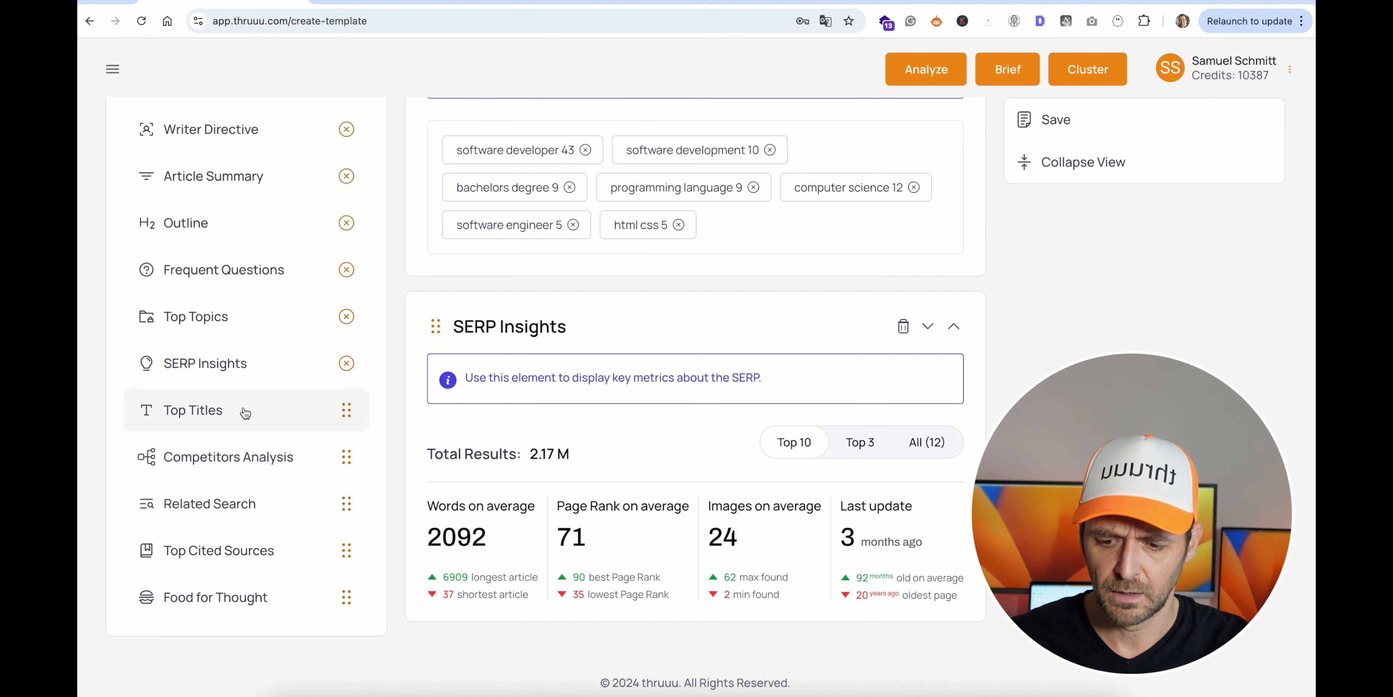
pyautogui.moveTo(243, 408); pyautogui.dragTo(650, 531)
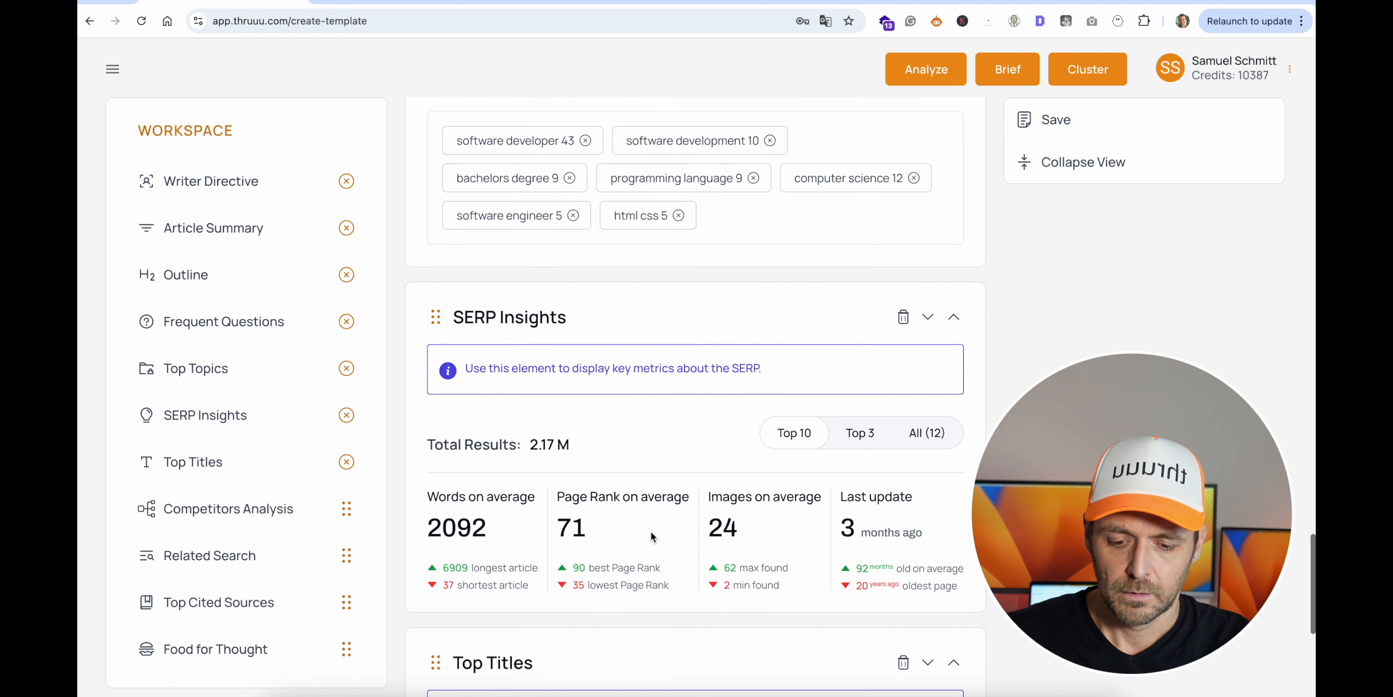
pyautogui.scroll(-8, 650, 532)
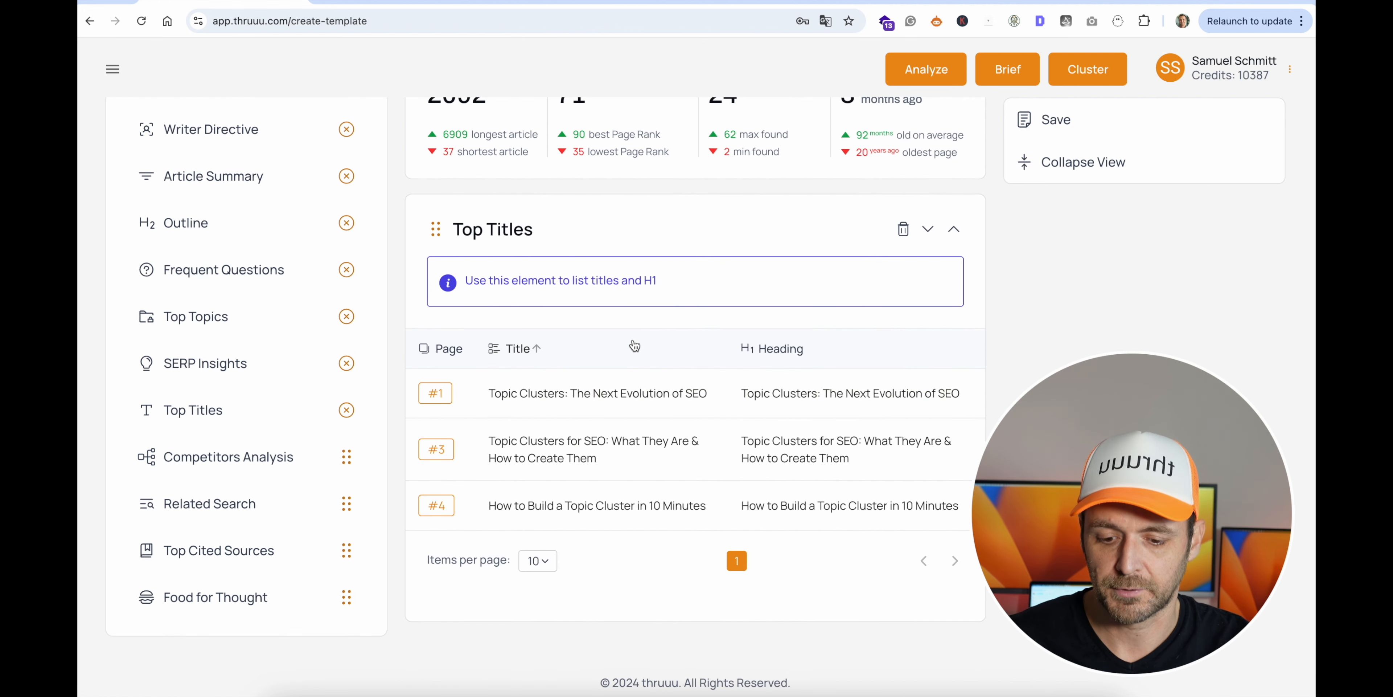
# - Add the Competitors Analysis, Related Search, Top Cited Sources and Food for Thought elements below Top Titles, in that order
pyautogui.moveTo(198, 459); pyautogui.dragTo(478, 664)
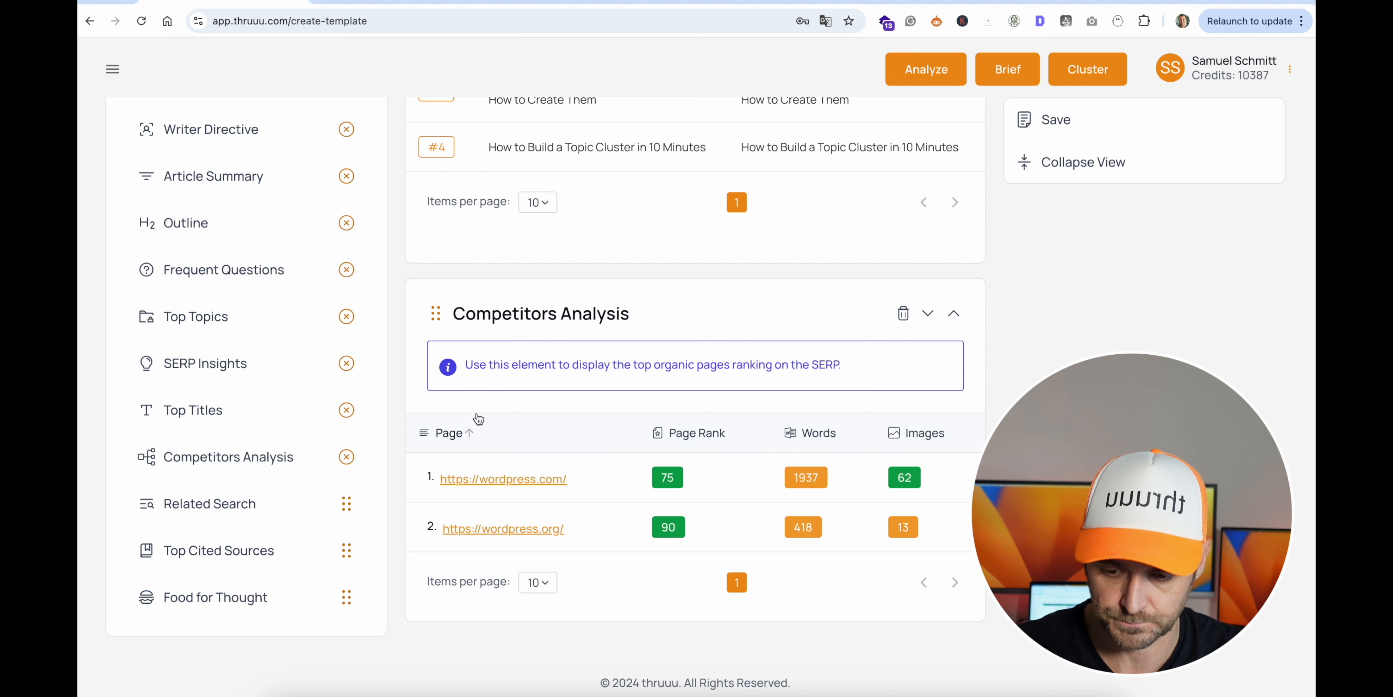
pyautogui.moveTo(218, 500); pyautogui.dragTo(652, 431)
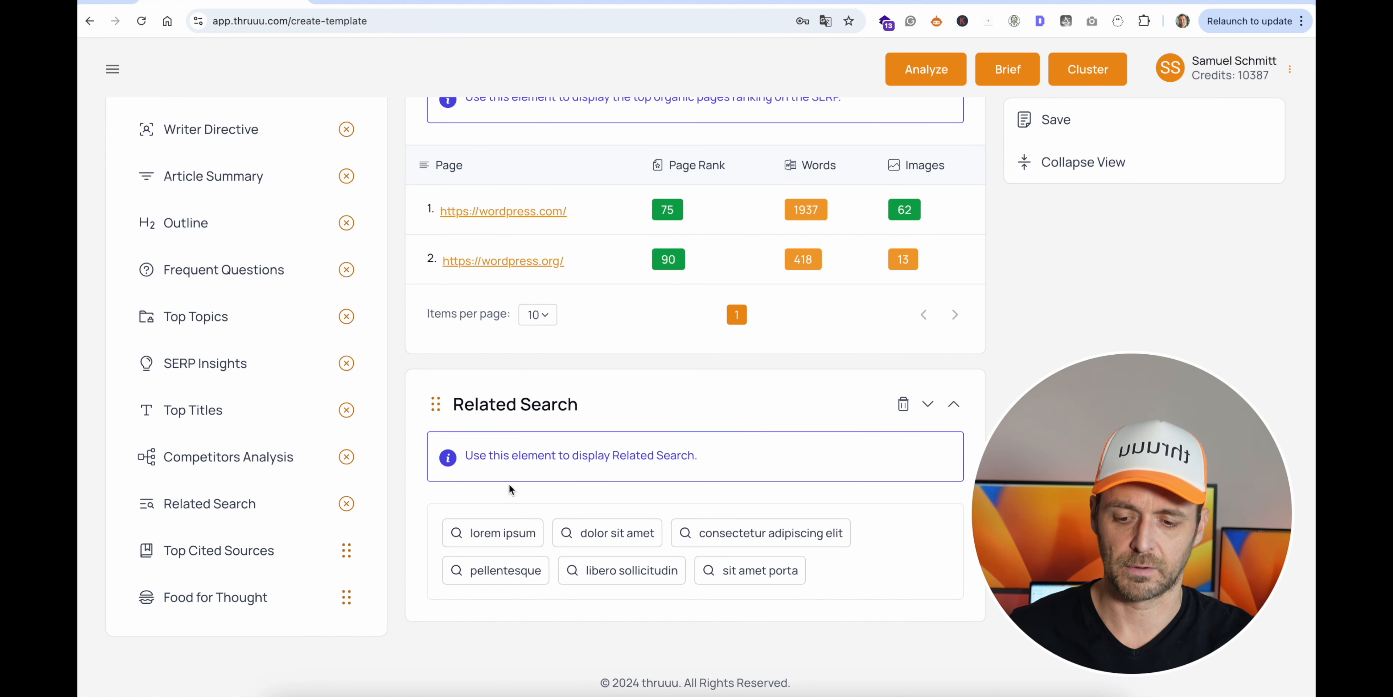
pyautogui.moveTo(232, 551); pyautogui.dragTo(671, 426)
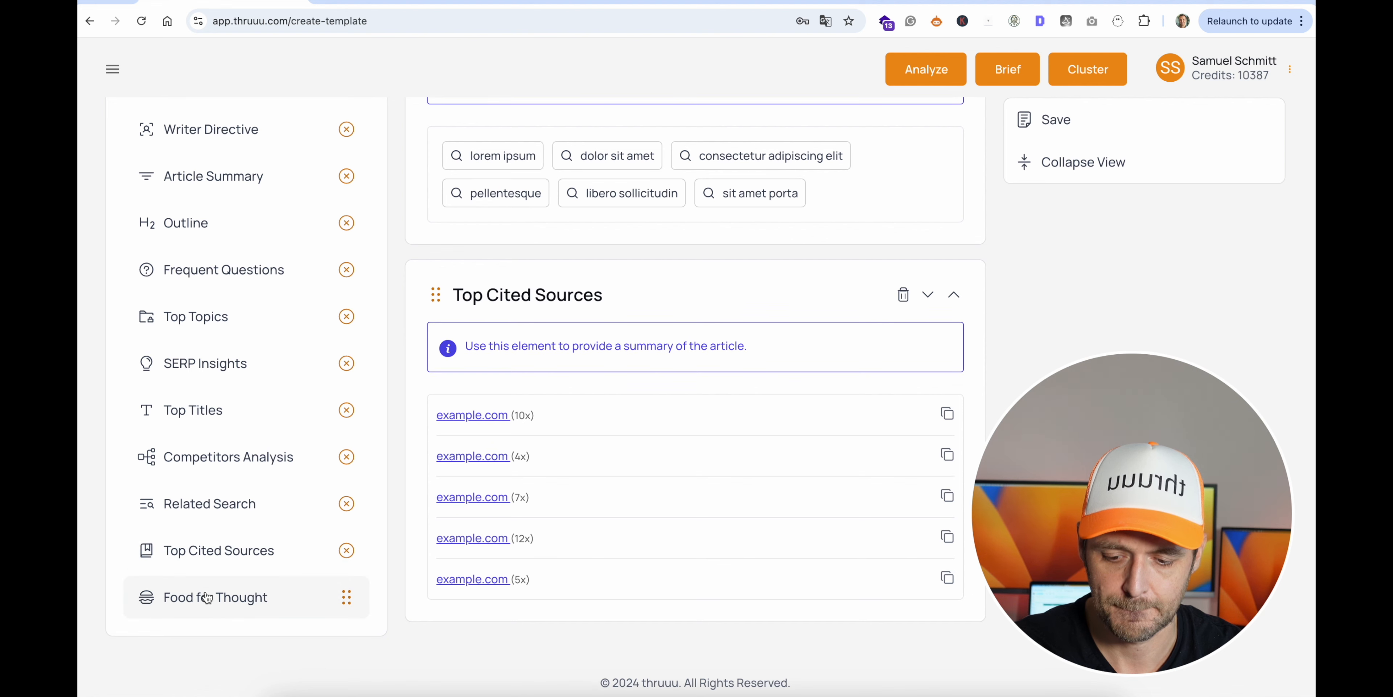
pyautogui.moveTo(207, 596); pyautogui.dragTo(600, 644)
pyautogui.scroll(-7, 613, 492)
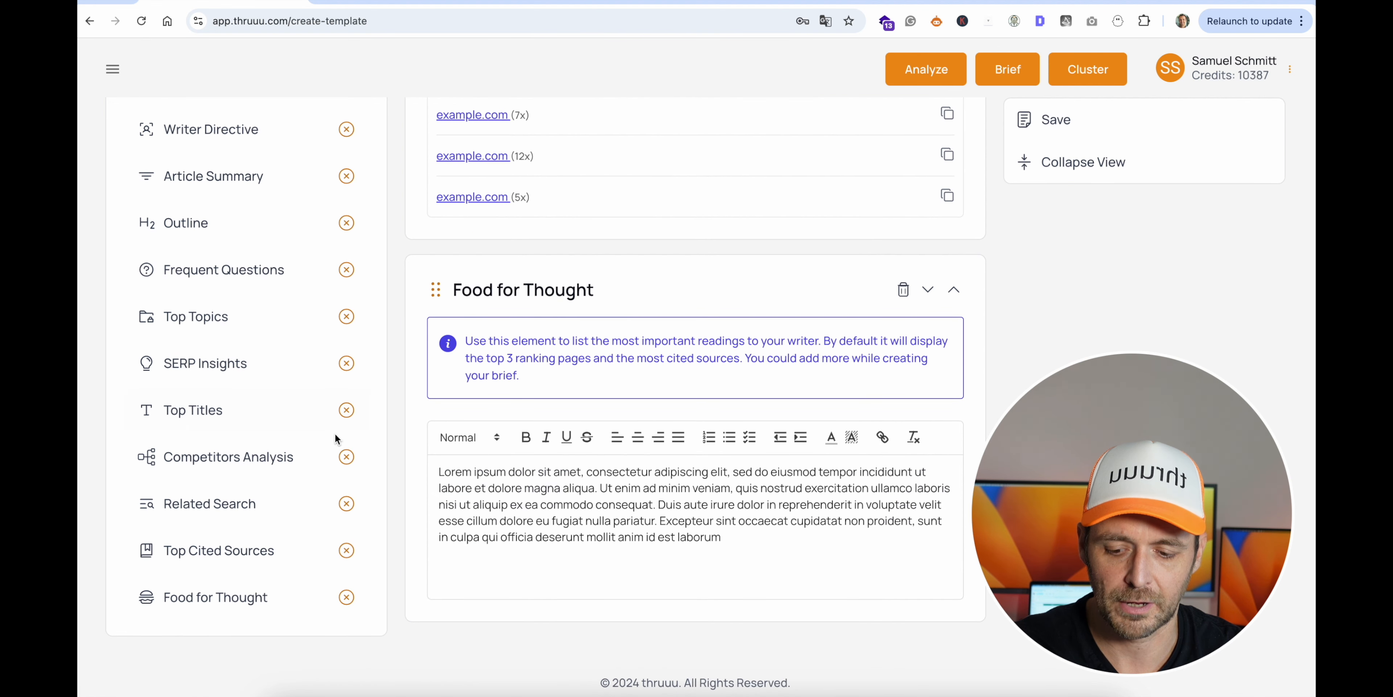
# - Add the Links element below Food for Thought, followed by the Competitors Outlines element
pyautogui.scroll(-2, 265, 464)
pyautogui.scroll(-2, 265, 464)
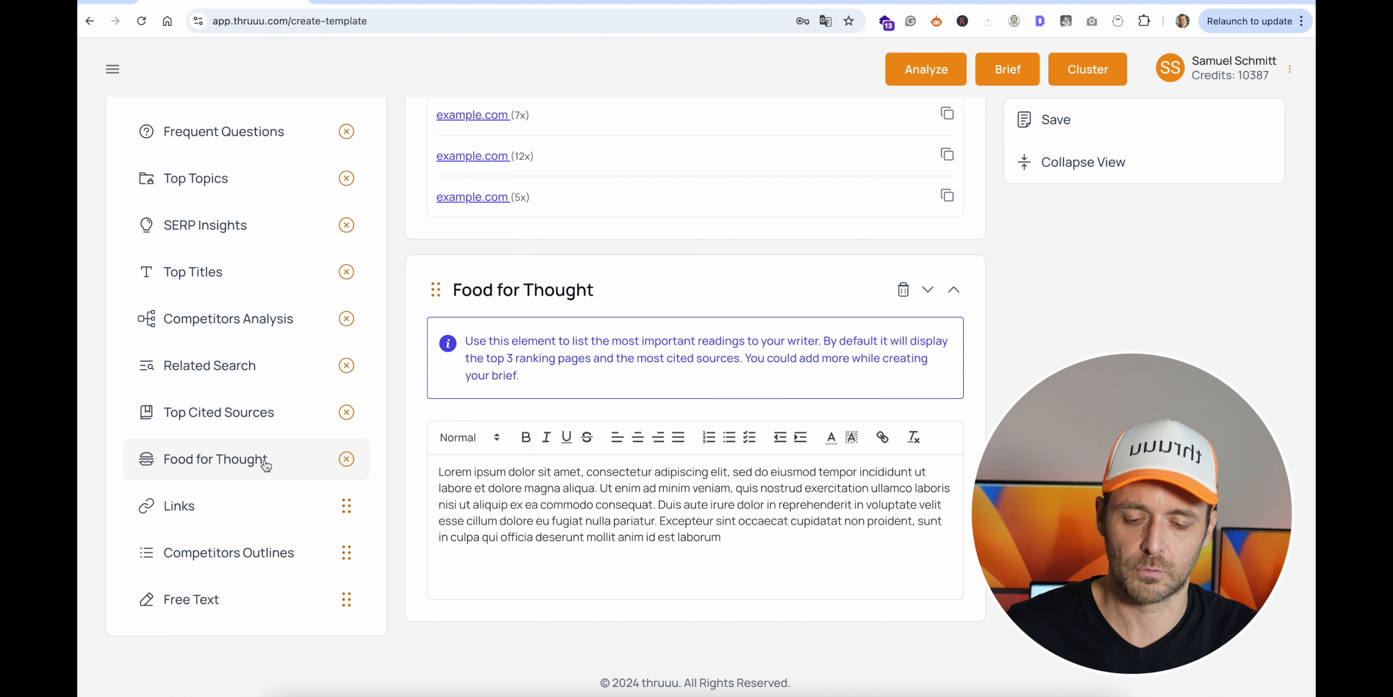
pyautogui.moveTo(261, 503); pyautogui.dragTo(591, 585)
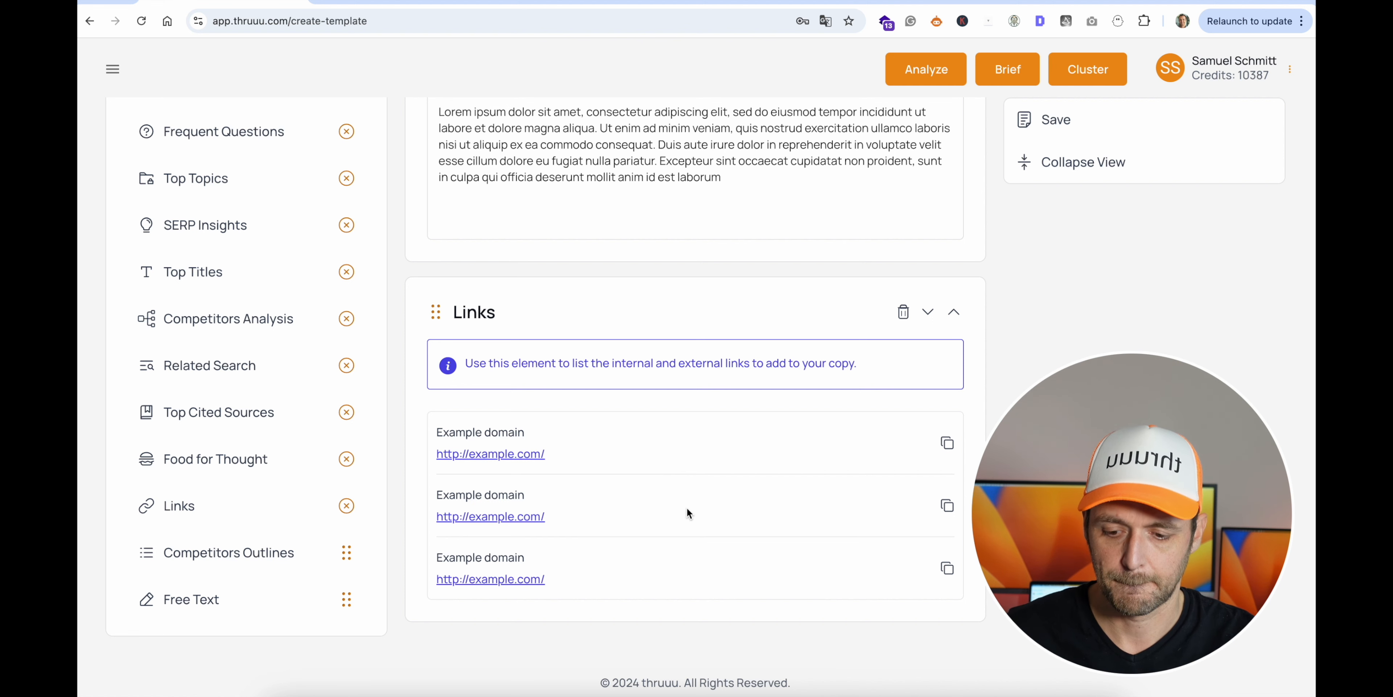
pyautogui.moveTo(264, 552); pyautogui.dragTo(568, 628)
pyautogui.scroll(-6, 638, 502)
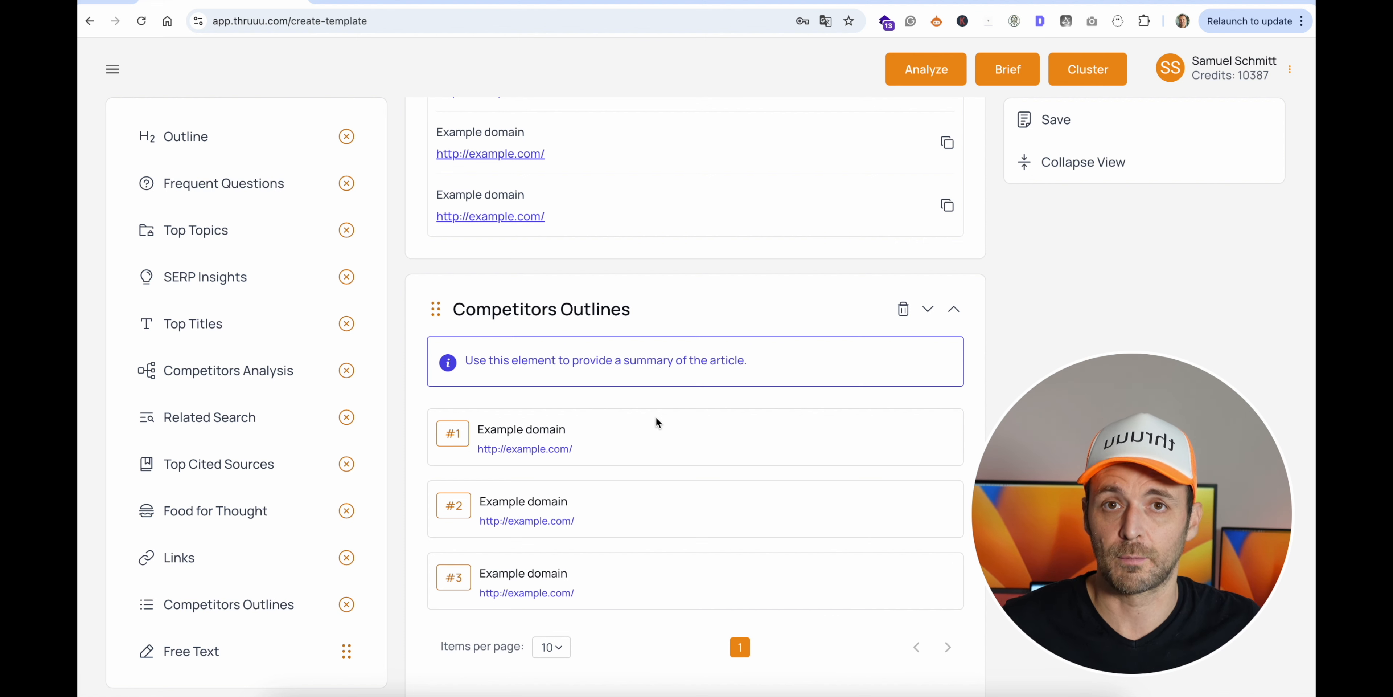
# - Insert a Free Text element between the Links and Competitors Outlines elements
pyautogui.scroll(-3, 657, 418)
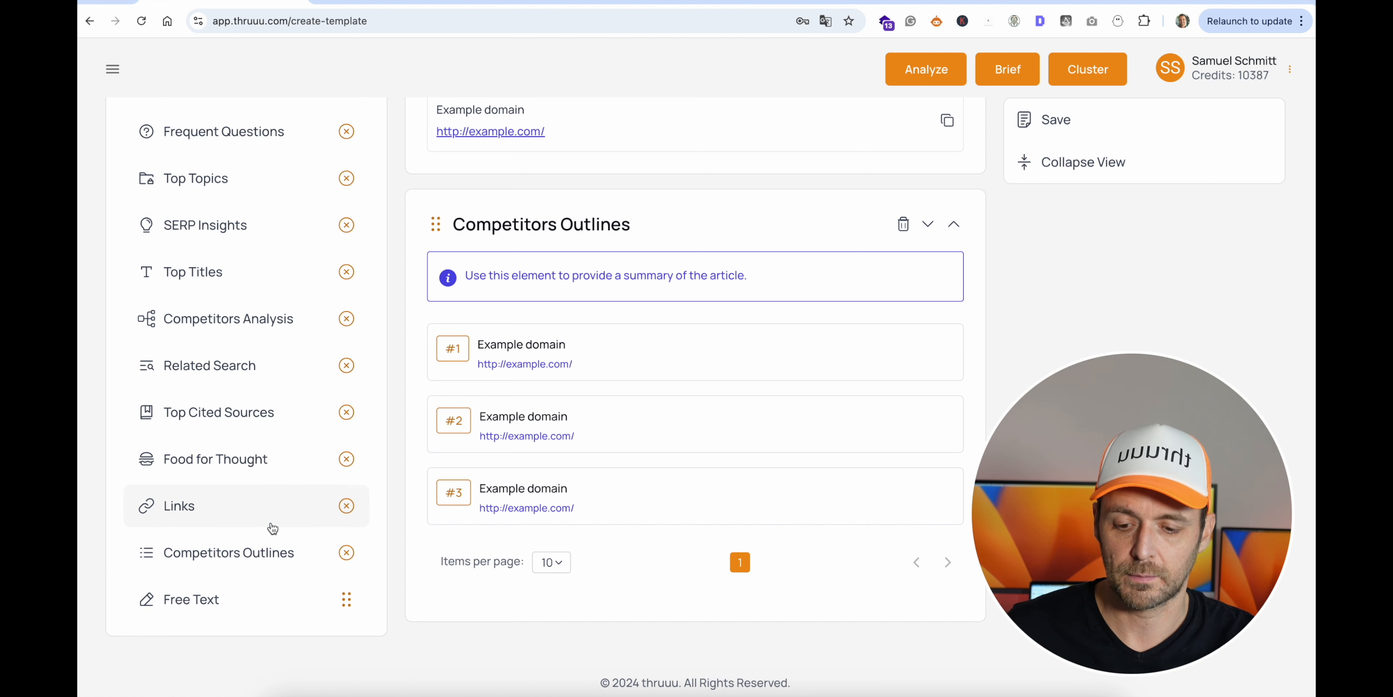
pyautogui.scroll(3, 271, 525)
pyautogui.scroll(3, 274, 333)
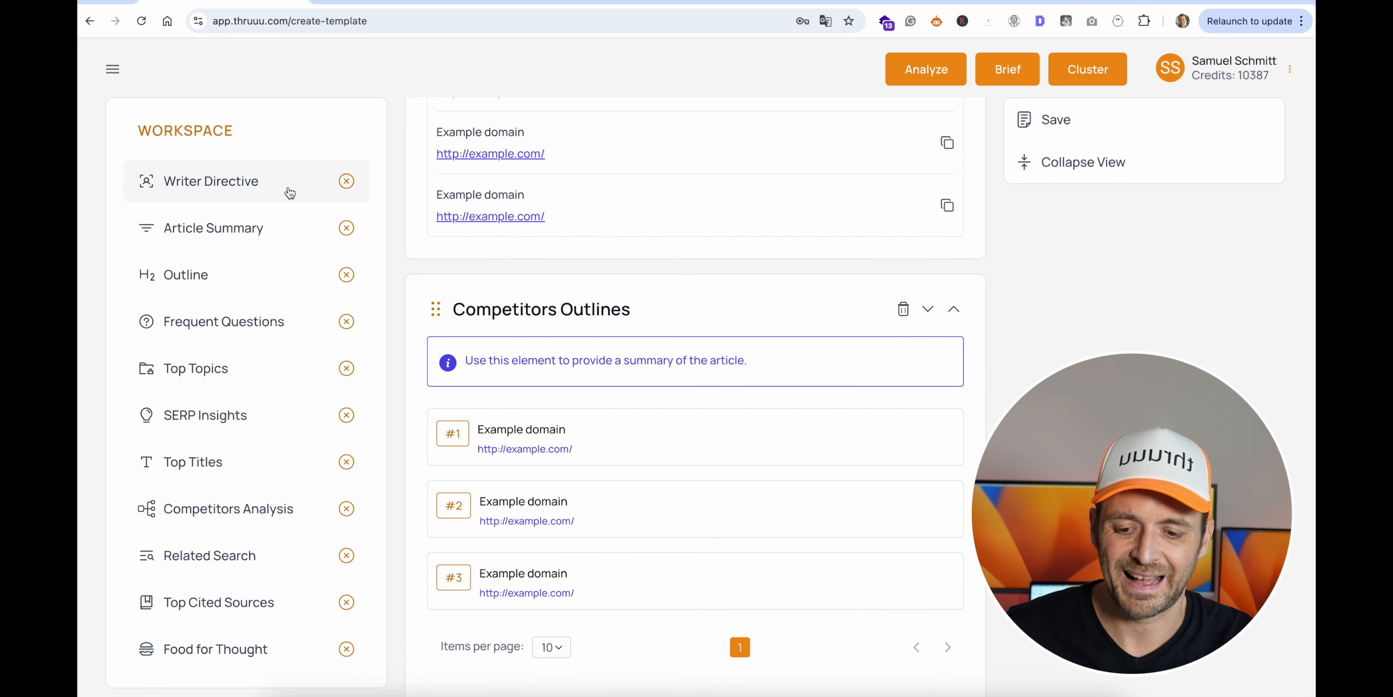
pyautogui.scroll(-2, 286, 190)
pyautogui.scroll(-2, 248, 416)
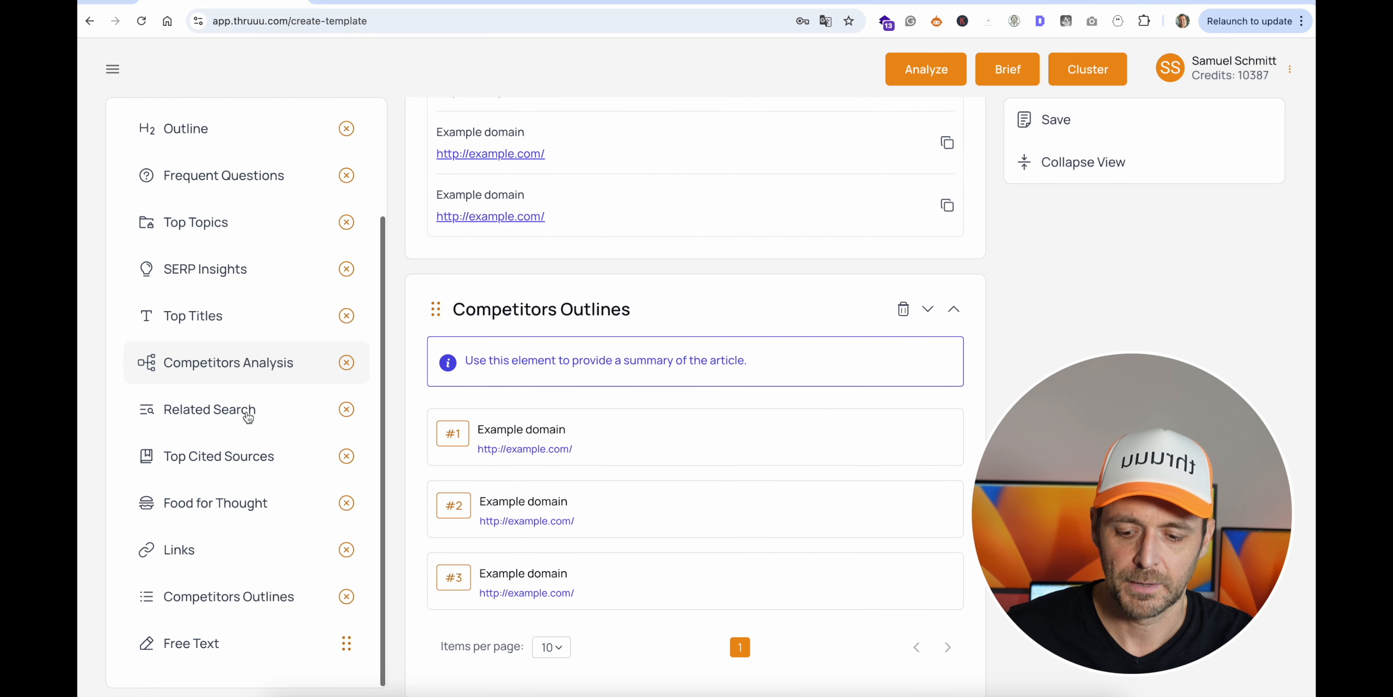
pyautogui.moveTo(233, 647); pyautogui.dragTo(561, 299)
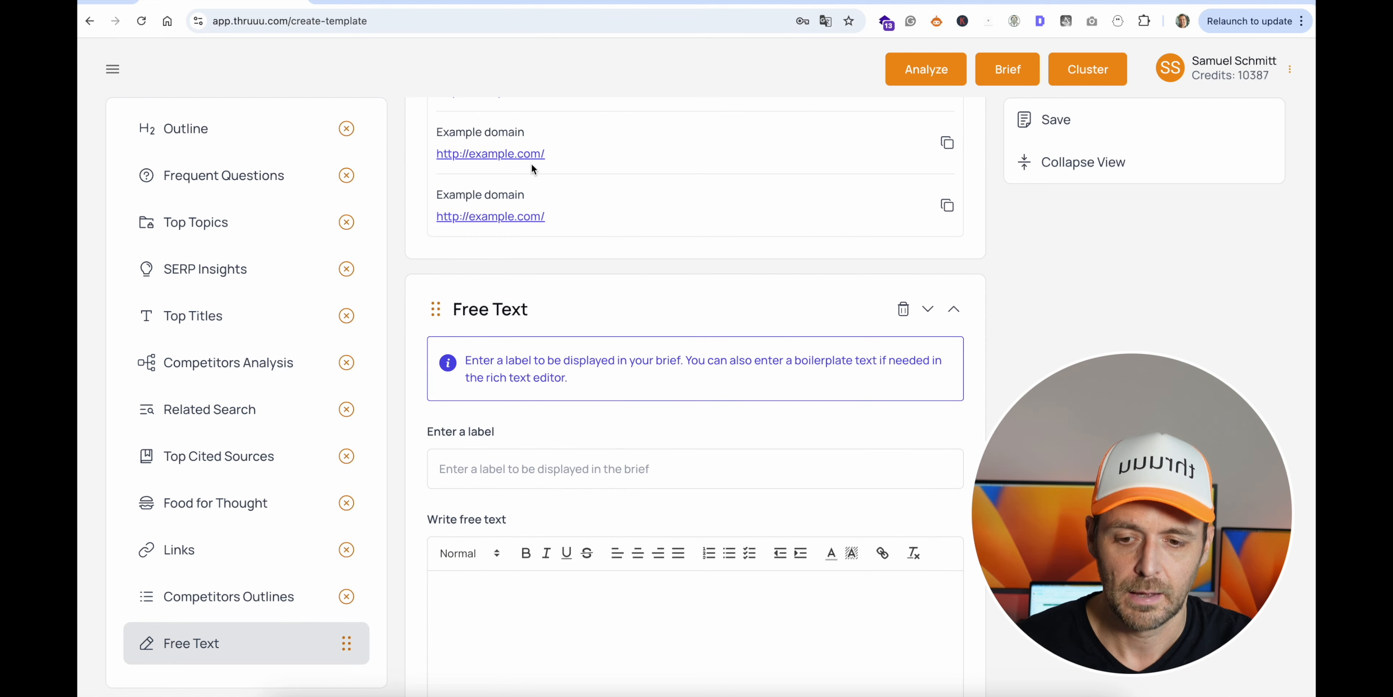
# - Copy the "Company Description" heading from the Brief Text Google Doc and paste it as the Free Text element's label in thruuu
pyautogui.click(397, 4)
pyautogui.scroll(-10, 474, 290)
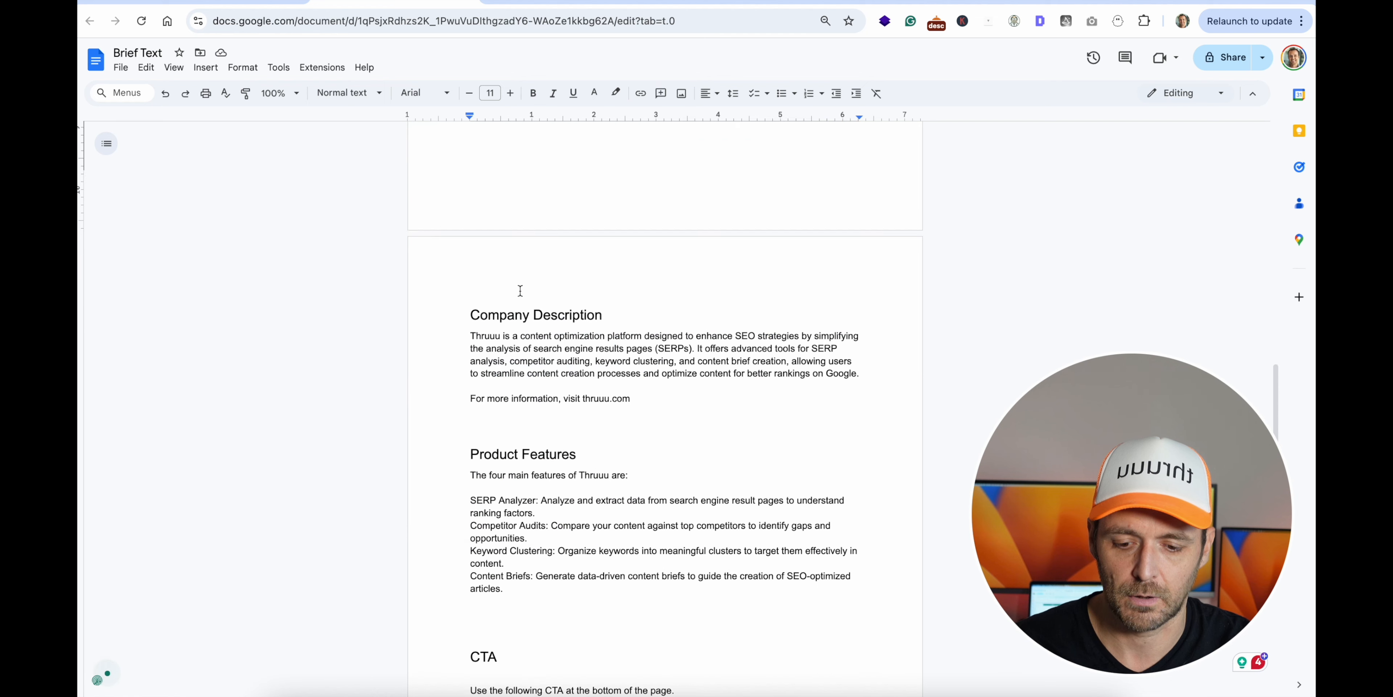
pyautogui.moveTo(471, 276); pyautogui.dragTo(609, 277)
pyautogui.hotkey('ctrl', 'c')
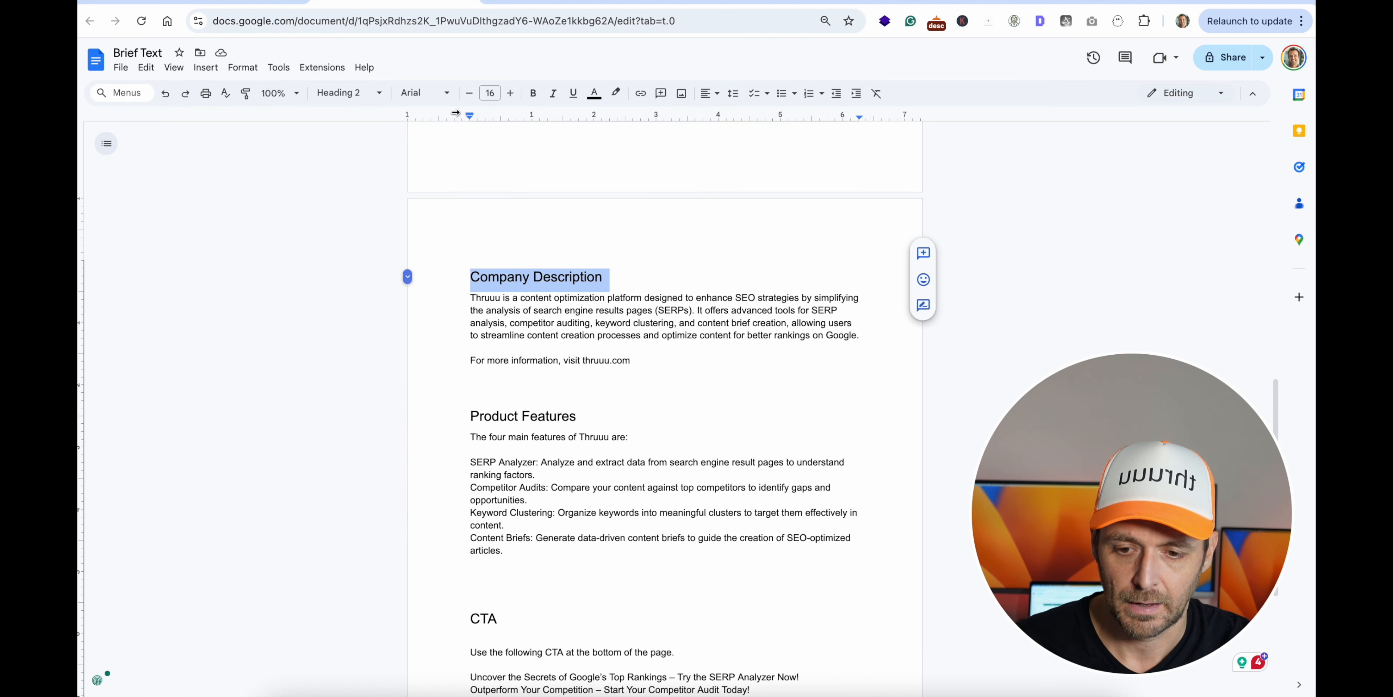
pyautogui.click(240, 5)
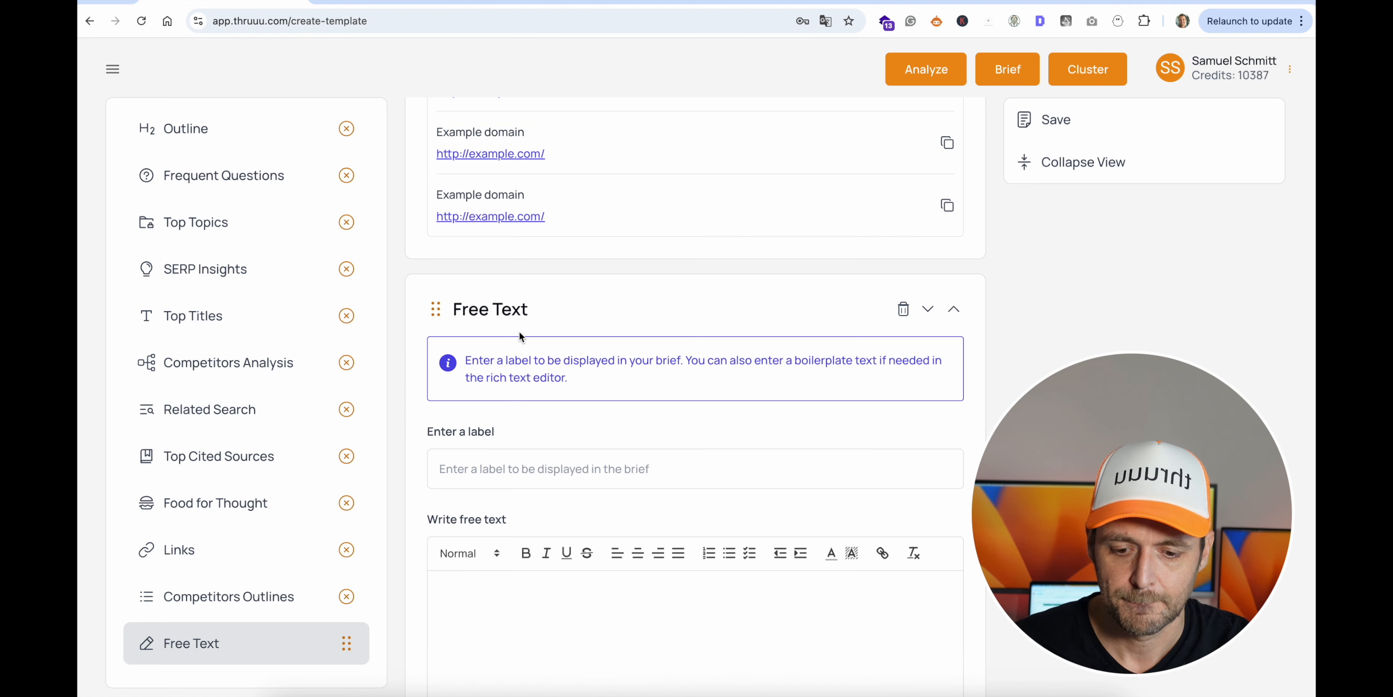
pyautogui.click(476, 469)
pyautogui.hotkey('ctrl', 'v')
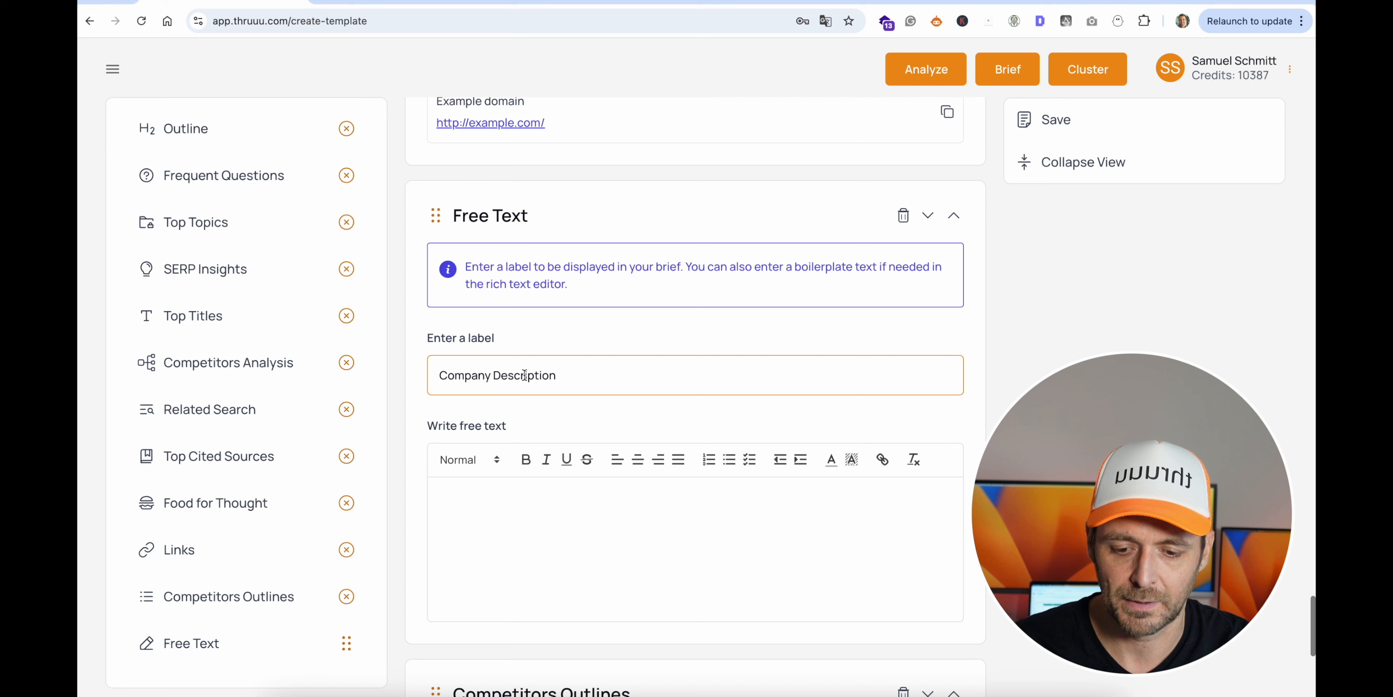
# - Copy the company description paragraph from the Brief Text Google Doc and paste it as the Free Text element's body in thruuu
pyautogui.click(361, 7)
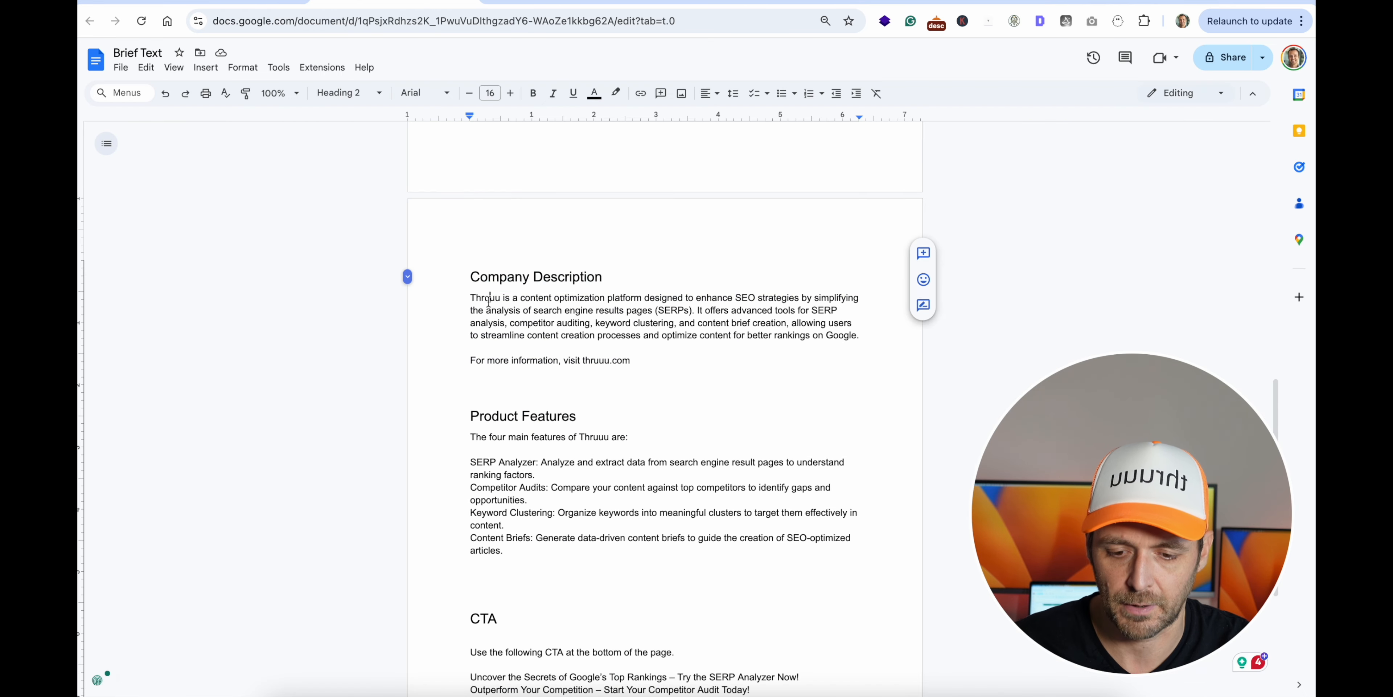
pyautogui.tripleClick(484, 310)
pyautogui.hotkey('ctrl', 'c')
pyautogui.click(223, 5)
pyautogui.click(470, 527)
pyautogui.hotkey('ctrl', 'v')
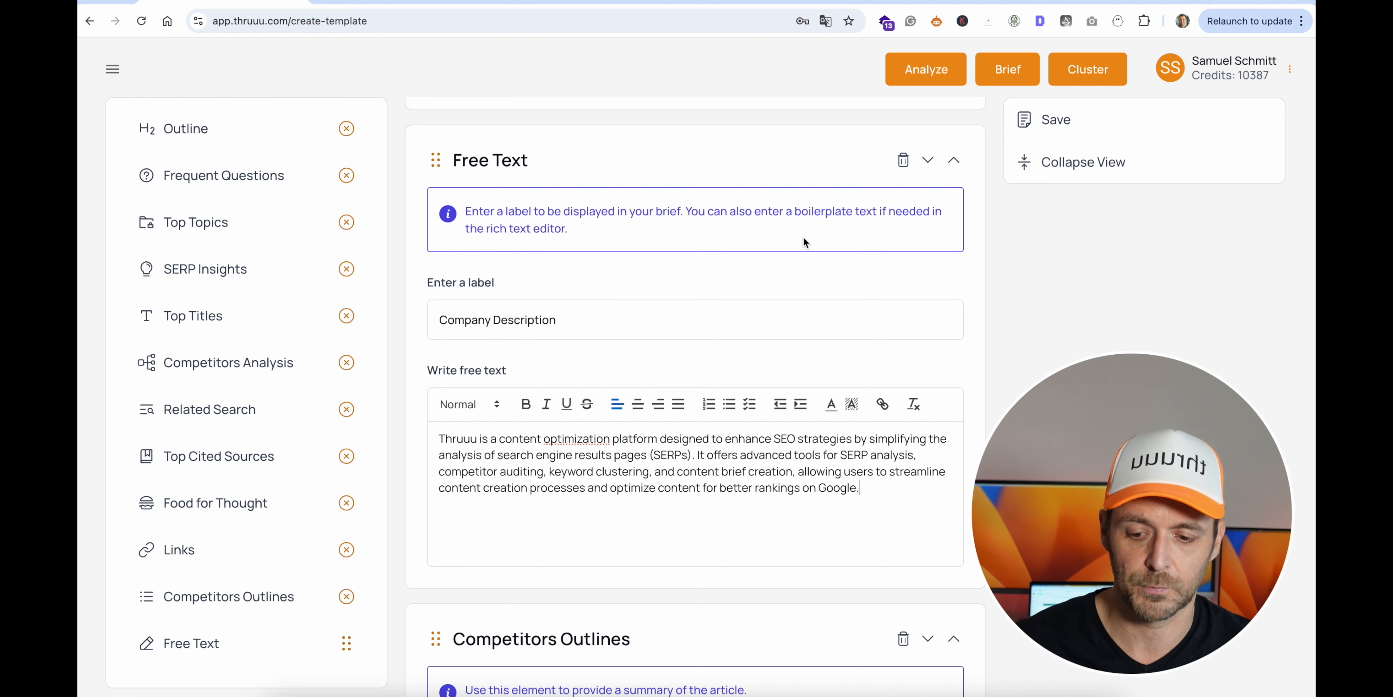
# - Collapse the template elements and move the Free Text element up to between Related Search and Top Cited Sources
pyautogui.scroll(1, 547, 337)
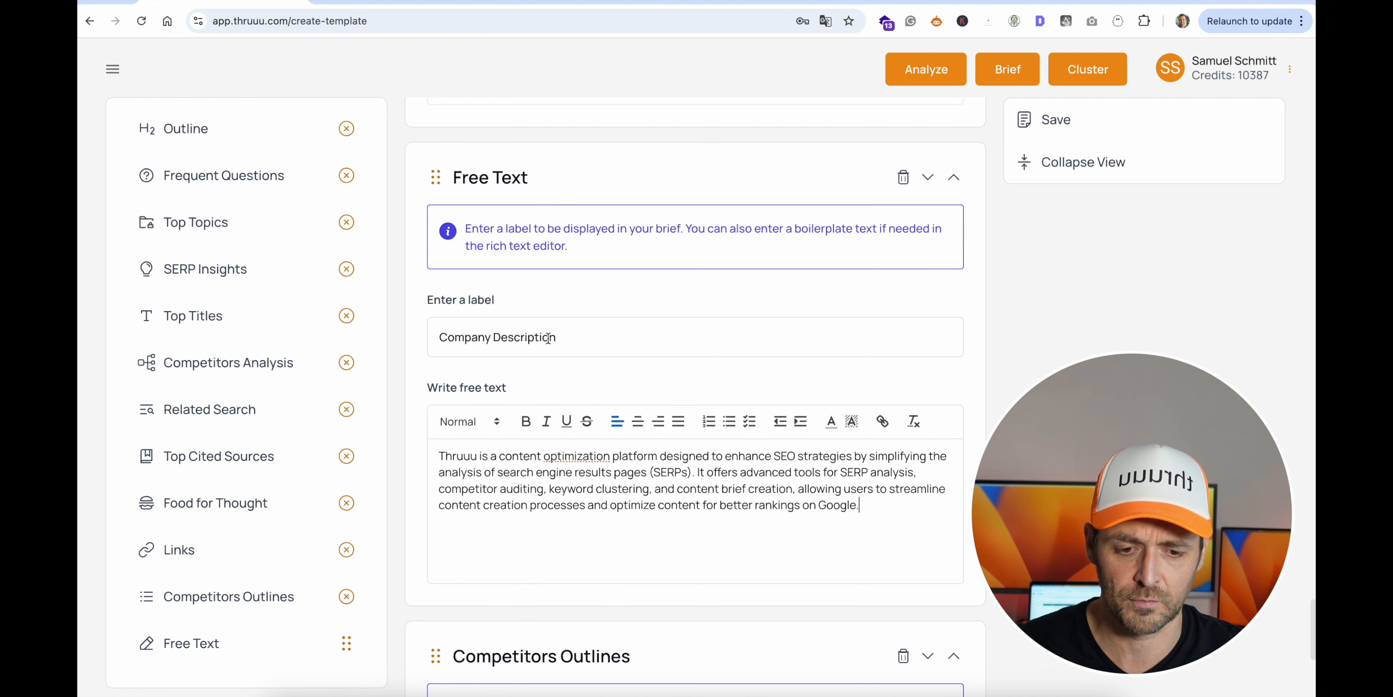
pyautogui.scroll(3, 801, 206)
pyautogui.scroll(8, 728, 264)
pyautogui.moveTo(430, 539); pyautogui.dragTo(489, 200)
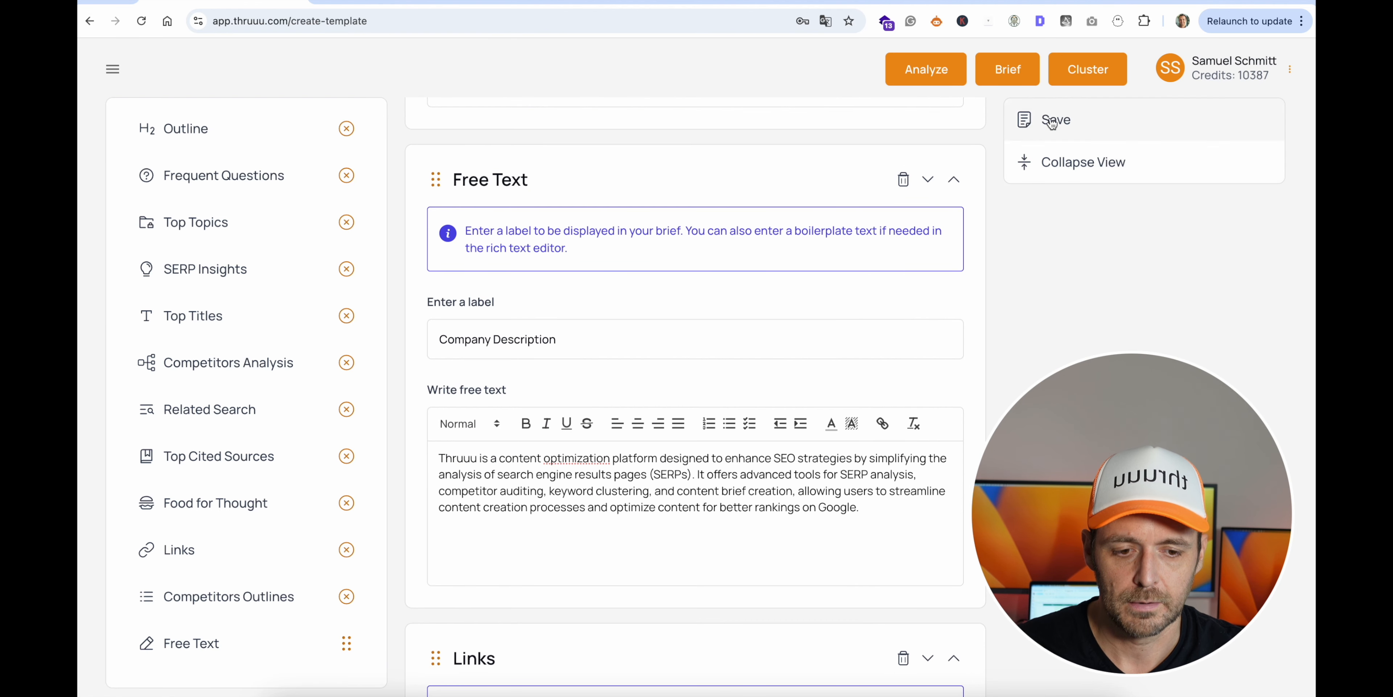
pyautogui.click(1061, 163)
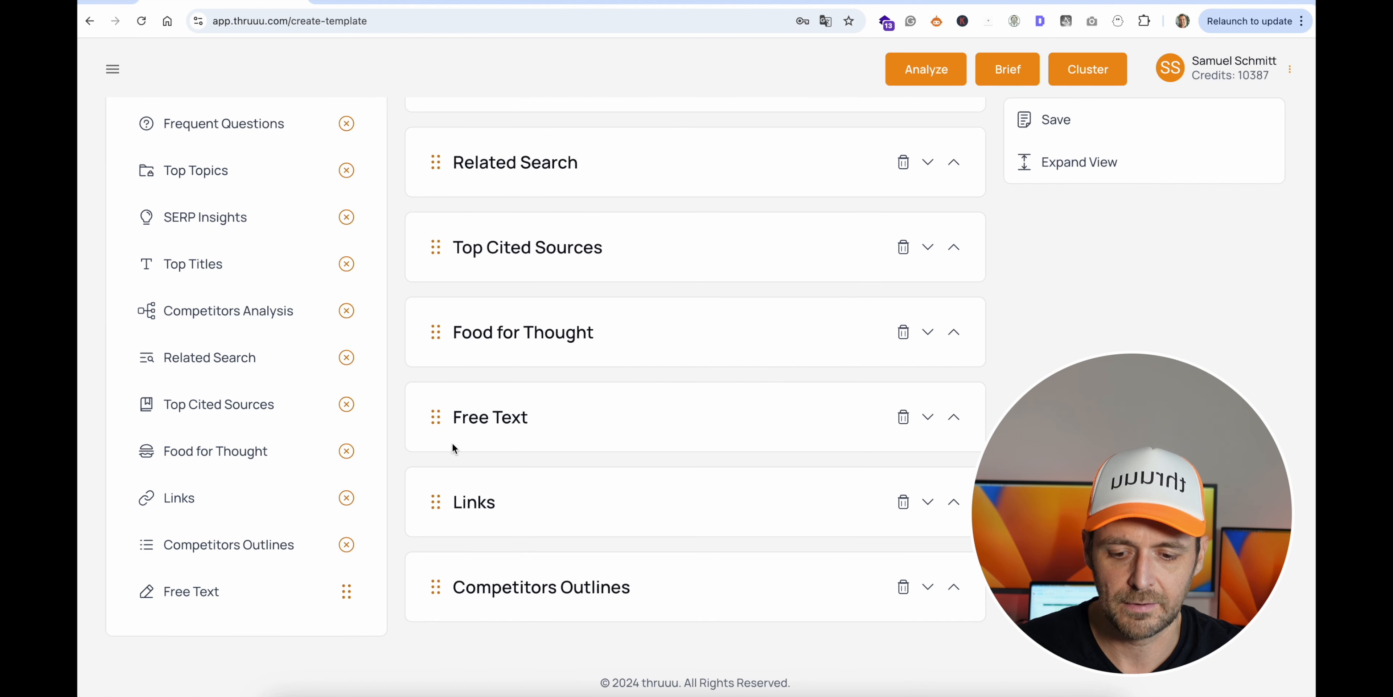
pyautogui.moveTo(435, 417); pyautogui.dragTo(560, 250)
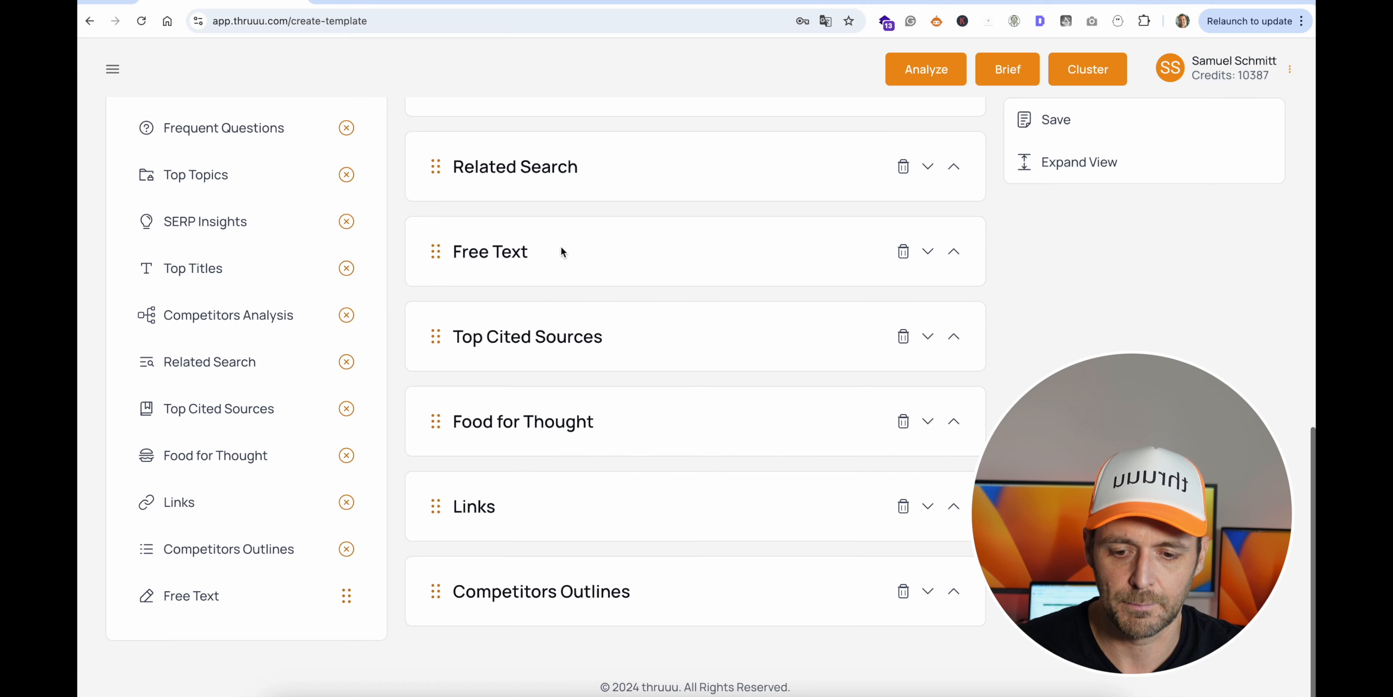
# - Remove the Top Titles and Related Search elements from the template
pyautogui.scroll(15, 561, 250)
pyautogui.scroll(-4, 563, 253)
pyautogui.scroll(-3, 562, 253)
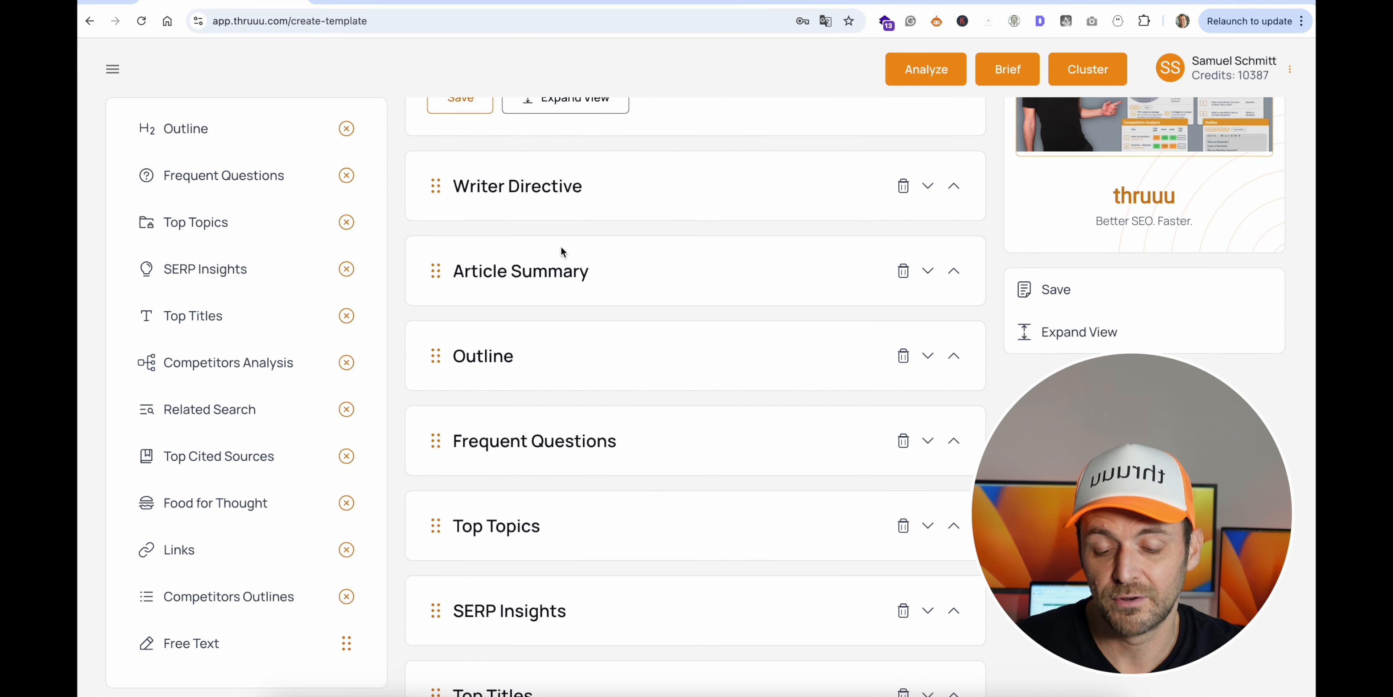
pyautogui.scroll(-6, 563, 251)
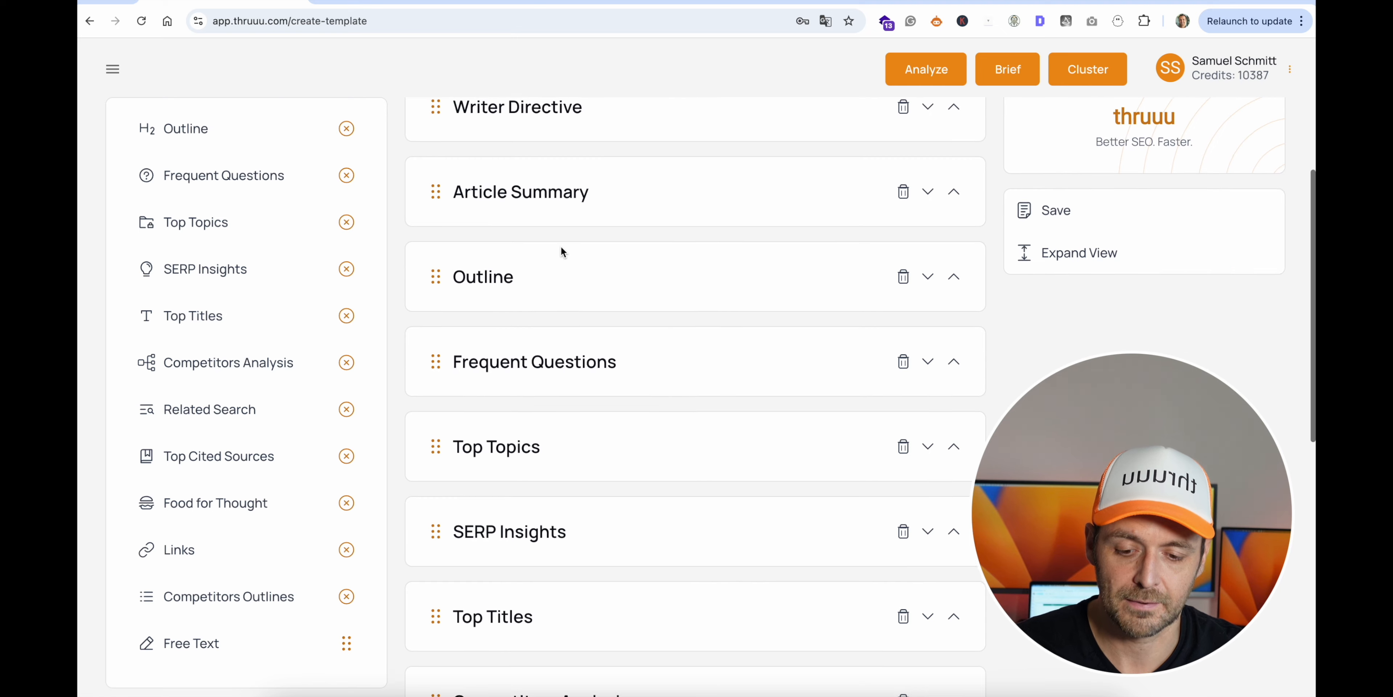
pyautogui.scroll(-2, 561, 252)
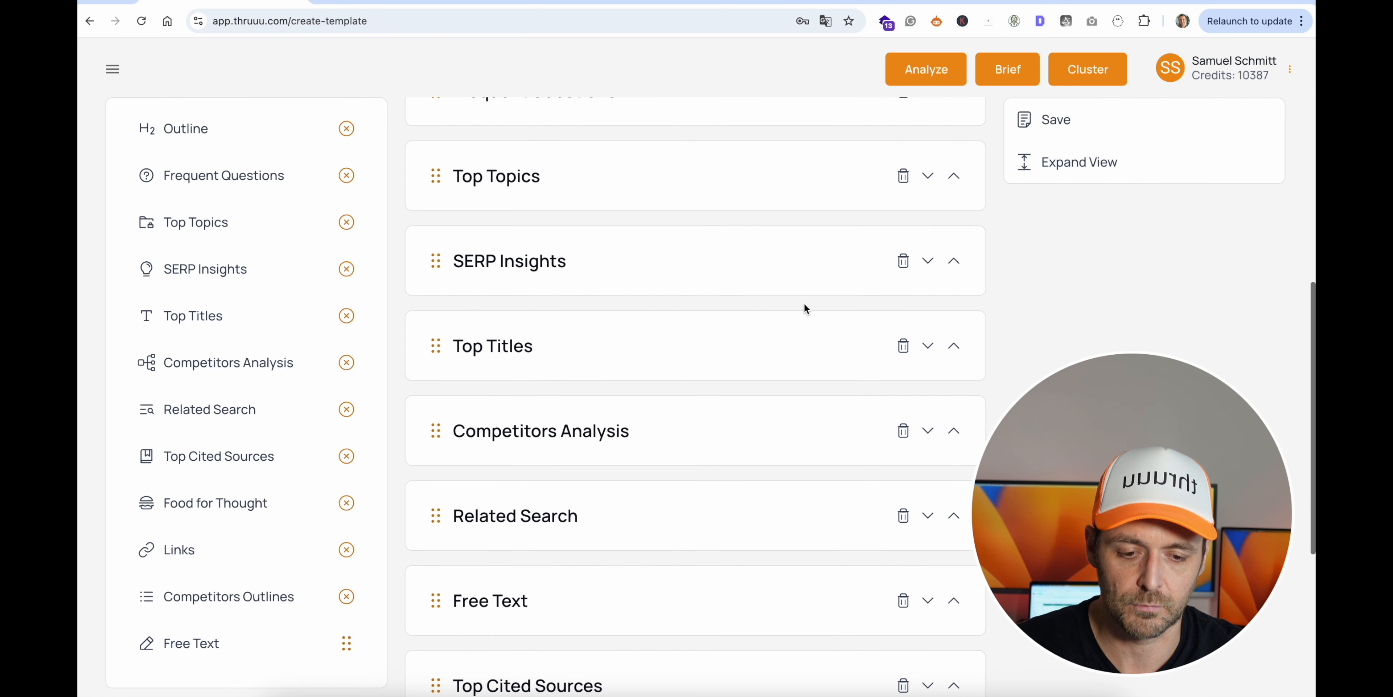
pyautogui.click(903, 345)
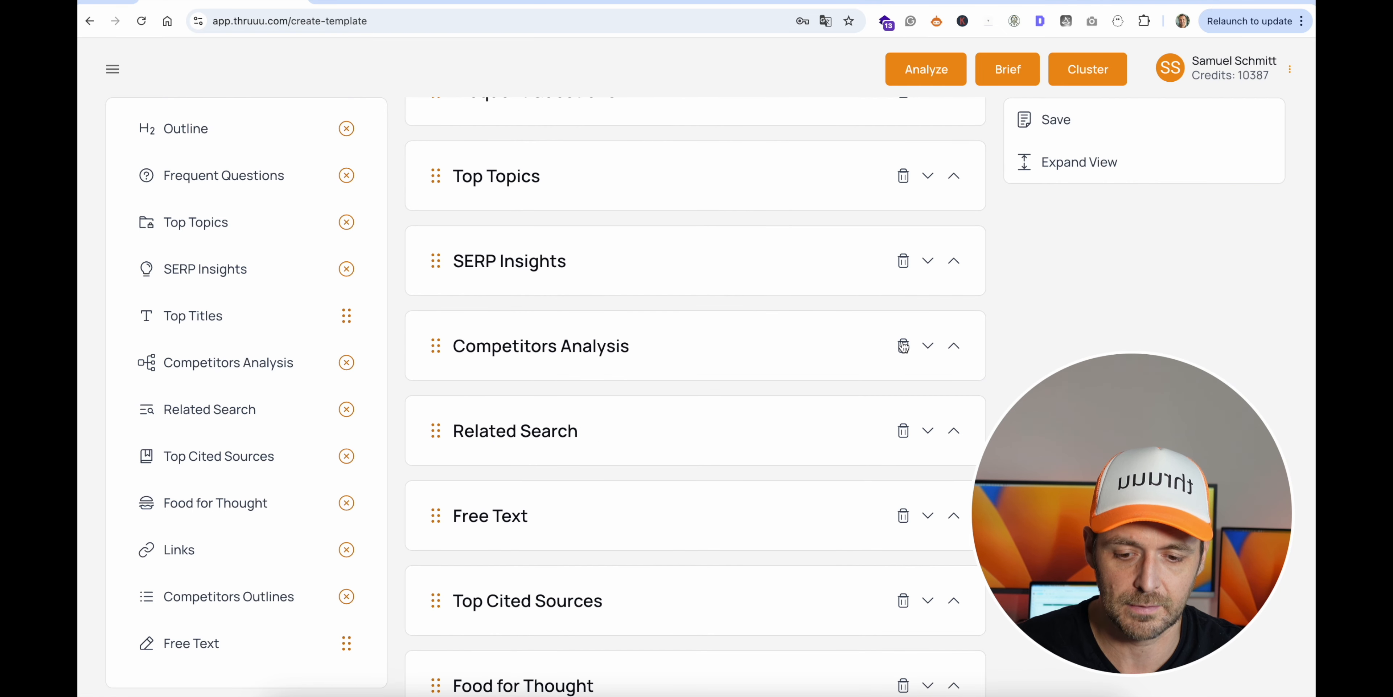
pyautogui.scroll(-3, 903, 346)
pyautogui.click(904, 352)
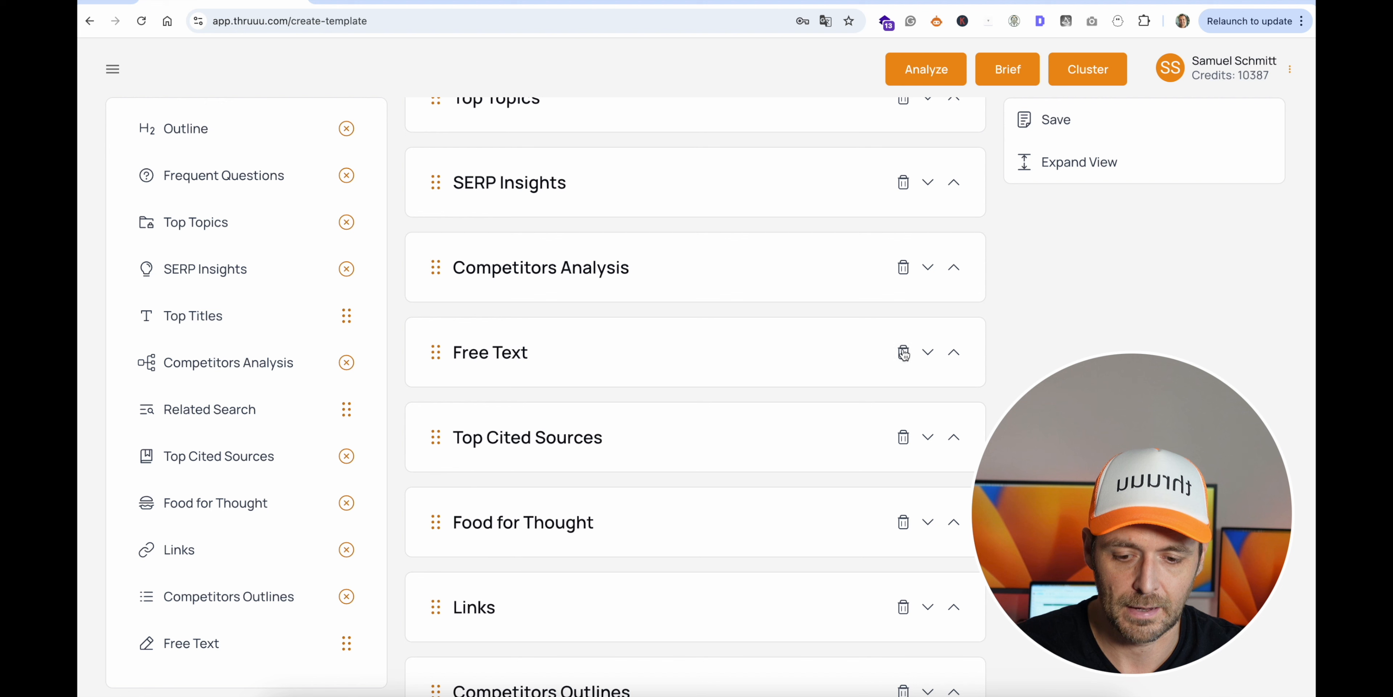
# - Move the Free Text element up to between Writer Directive and Article Summary
pyautogui.moveTo(460, 387); pyautogui.dragTo(462, 203)
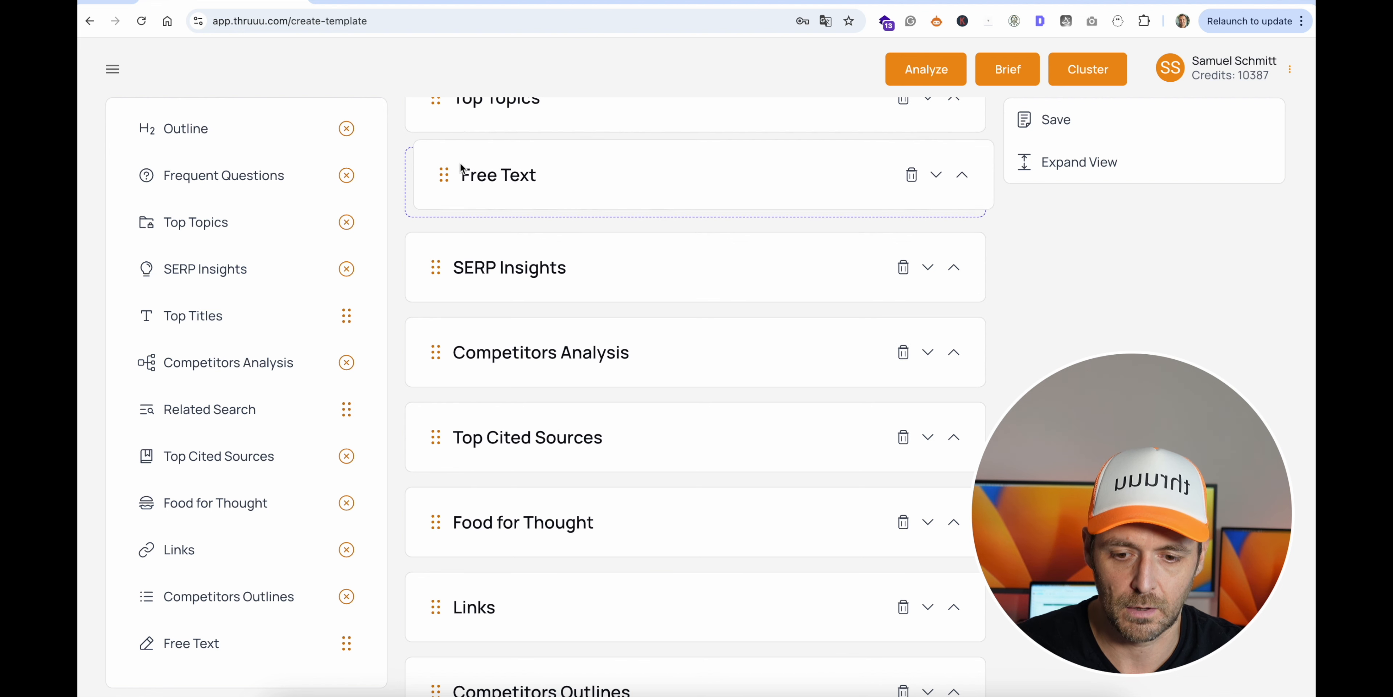
pyautogui.scroll(4, 463, 168)
pyautogui.moveTo(436, 432); pyautogui.dragTo(499, 231)
pyautogui.moveTo(436, 302); pyautogui.dragTo(444, 201)
# - Remove the Top Cited Sources, Food for Thought, Links and Competitors Outlines elements from the template
pyautogui.scroll(-3, 553, 234)
pyautogui.scroll(-5, 551, 233)
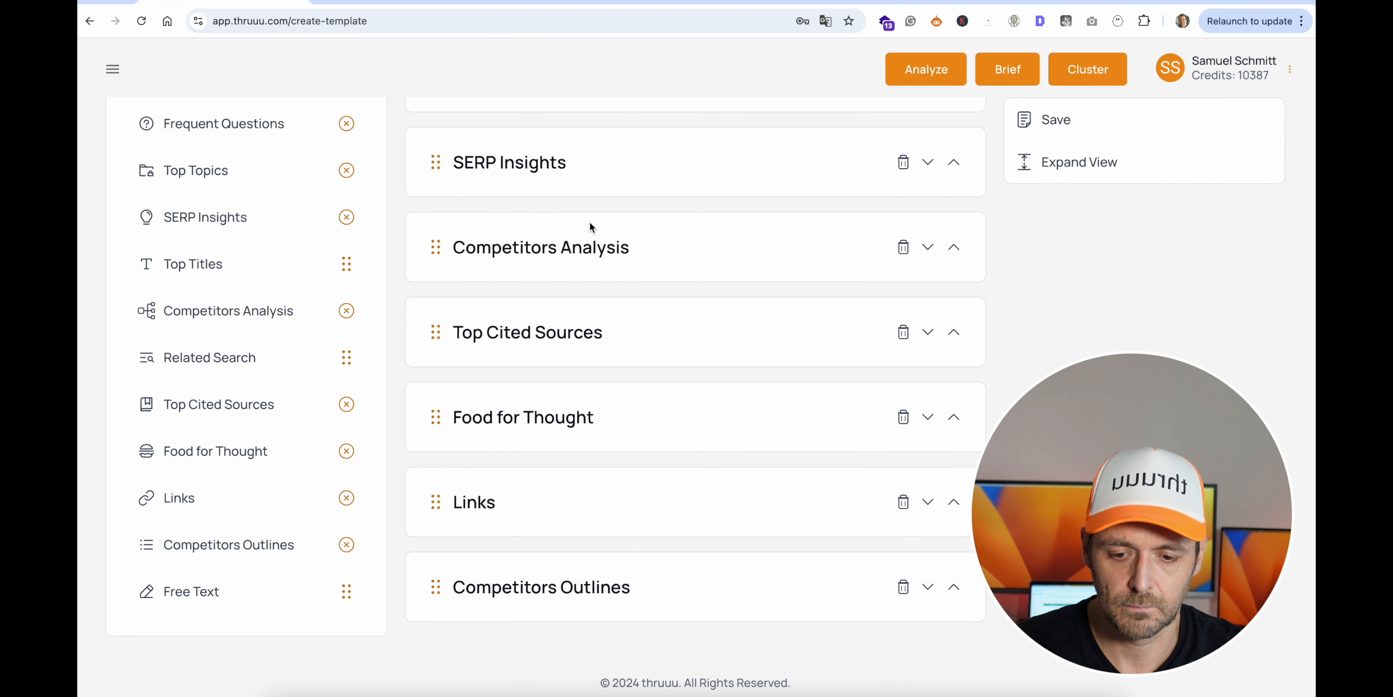
pyautogui.click(903, 332)
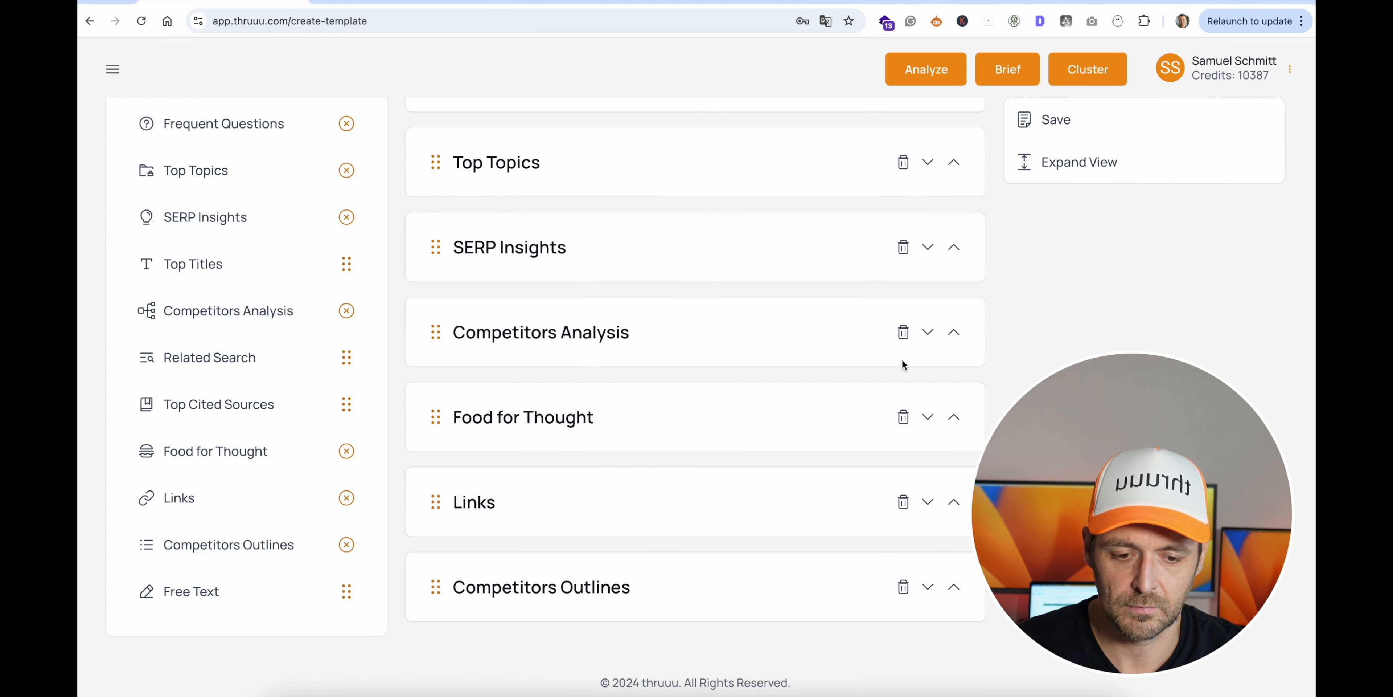
pyautogui.click(902, 417)
pyautogui.click(902, 502)
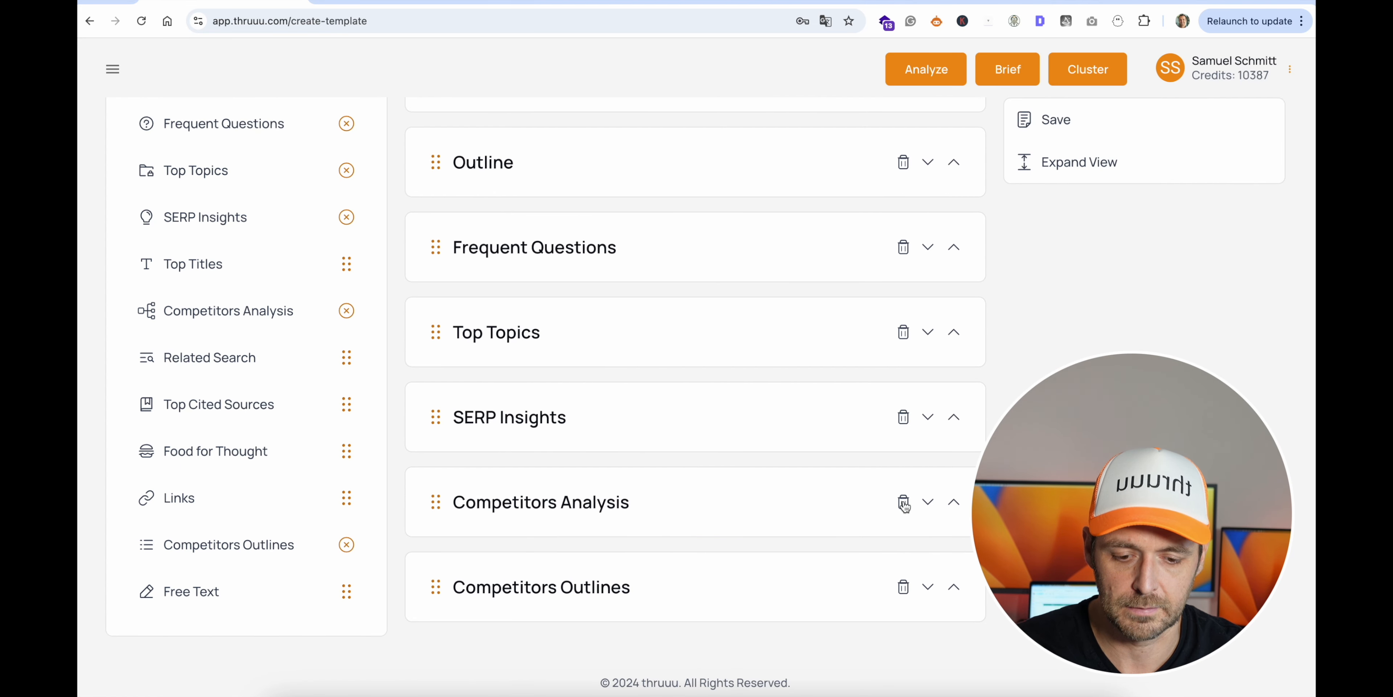
pyautogui.click(903, 587)
# - Expand all elements and review the template's content and order from Writer Directive down to Competitors Analysis
pyautogui.scroll(8, 812, 465)
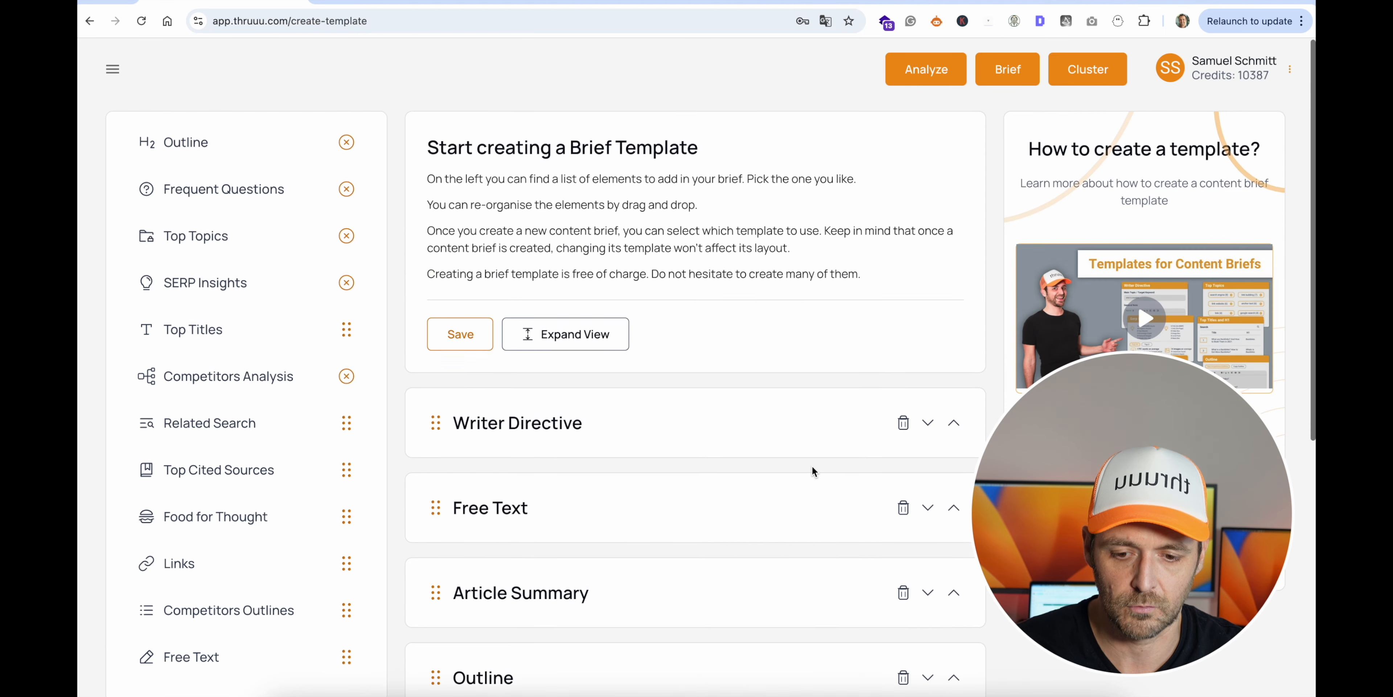
pyautogui.scroll(-3, 812, 466)
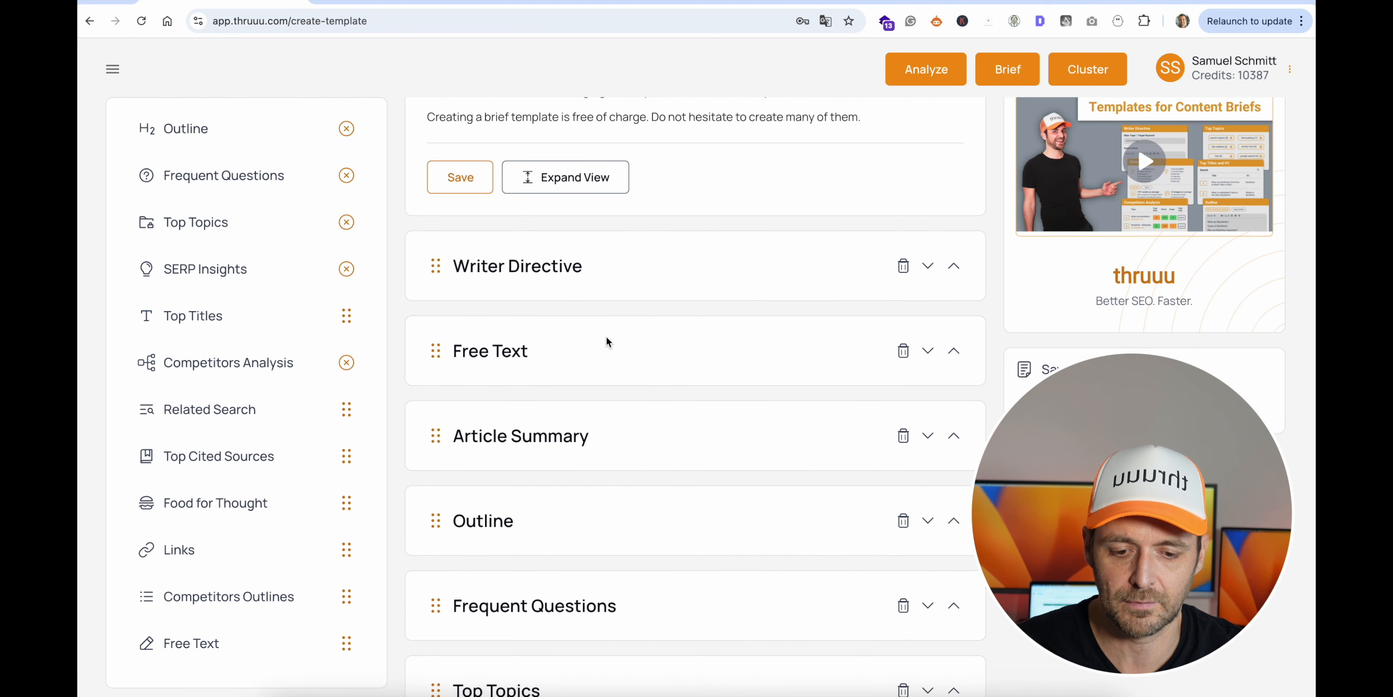
pyautogui.scroll(-2, 617, 333)
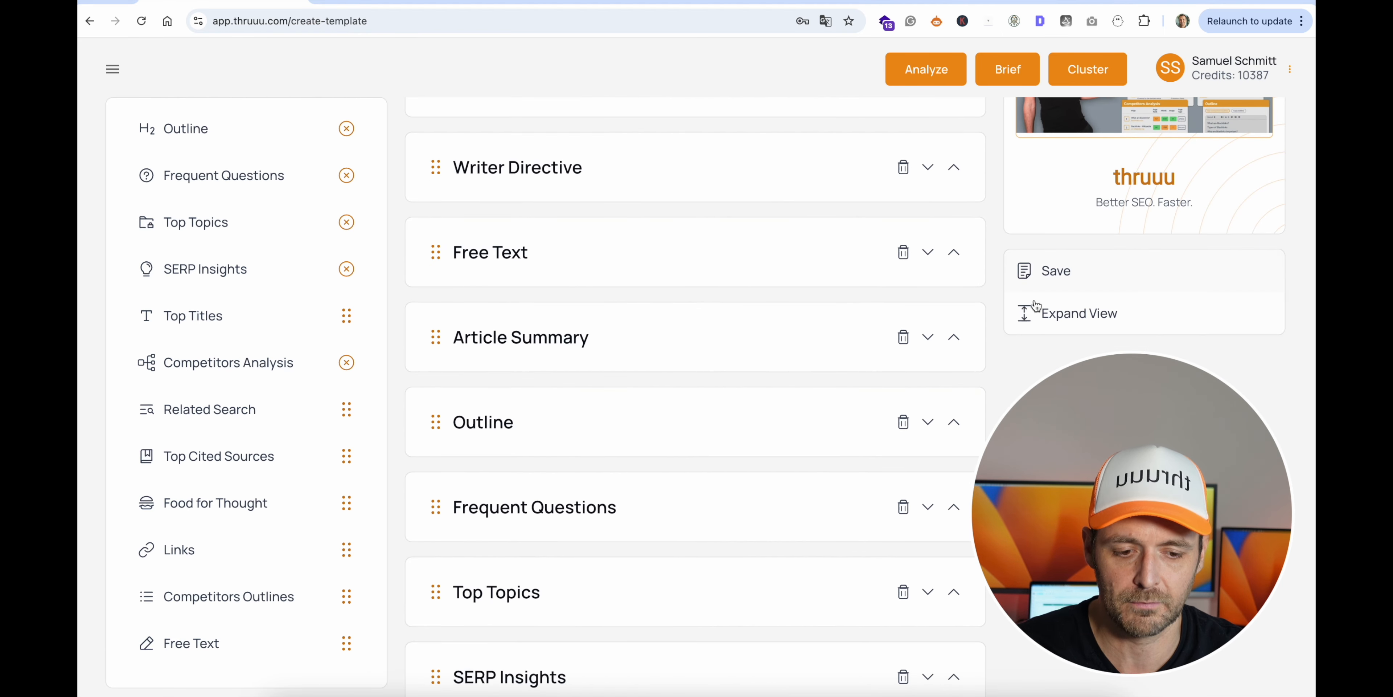
pyautogui.click(1039, 313)
pyautogui.scroll(-15, 701, 210)
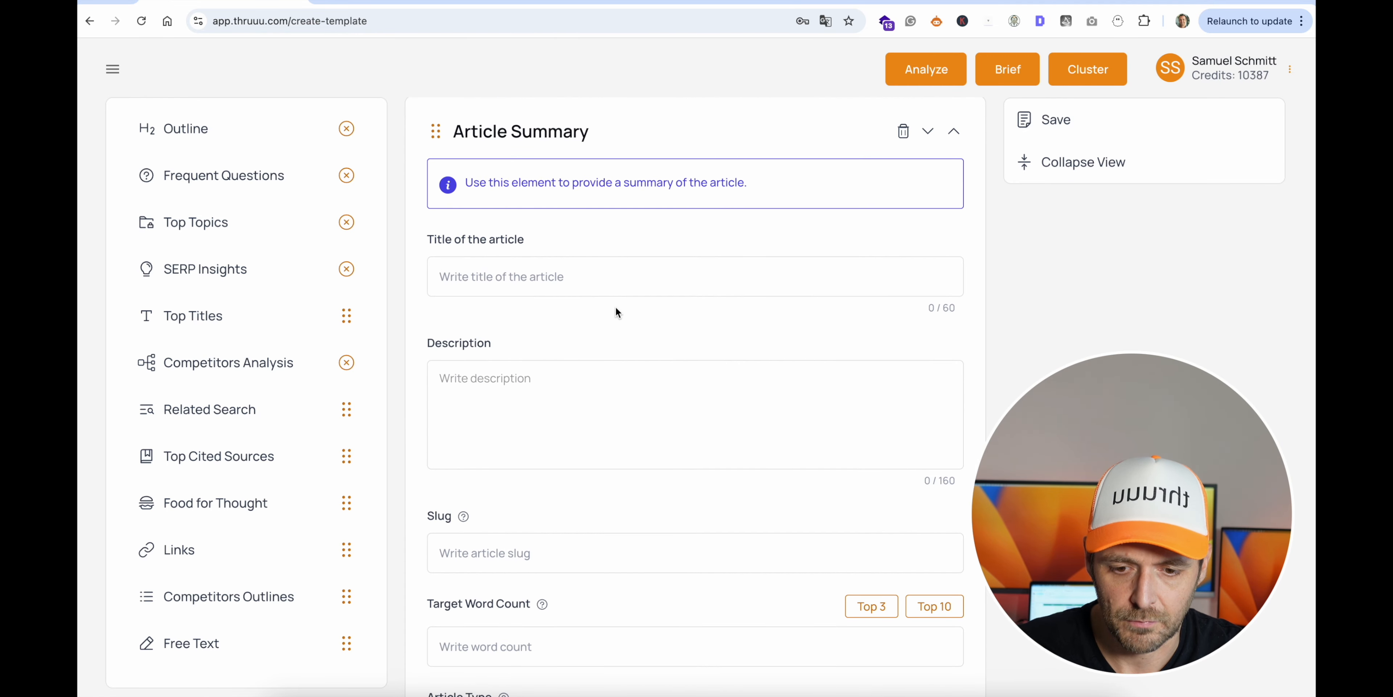
pyautogui.scroll(-15, 615, 306)
pyautogui.scroll(-15, 615, 306)
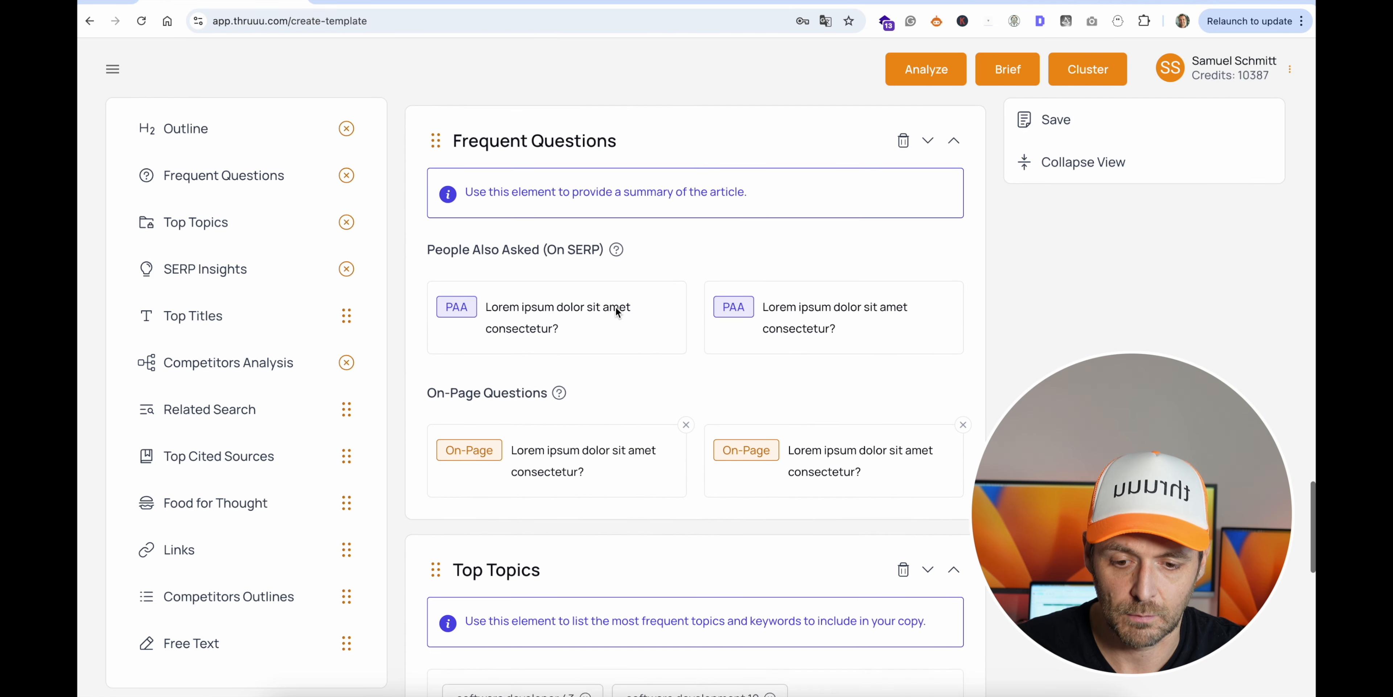
pyautogui.scroll(-10, 530, 349)
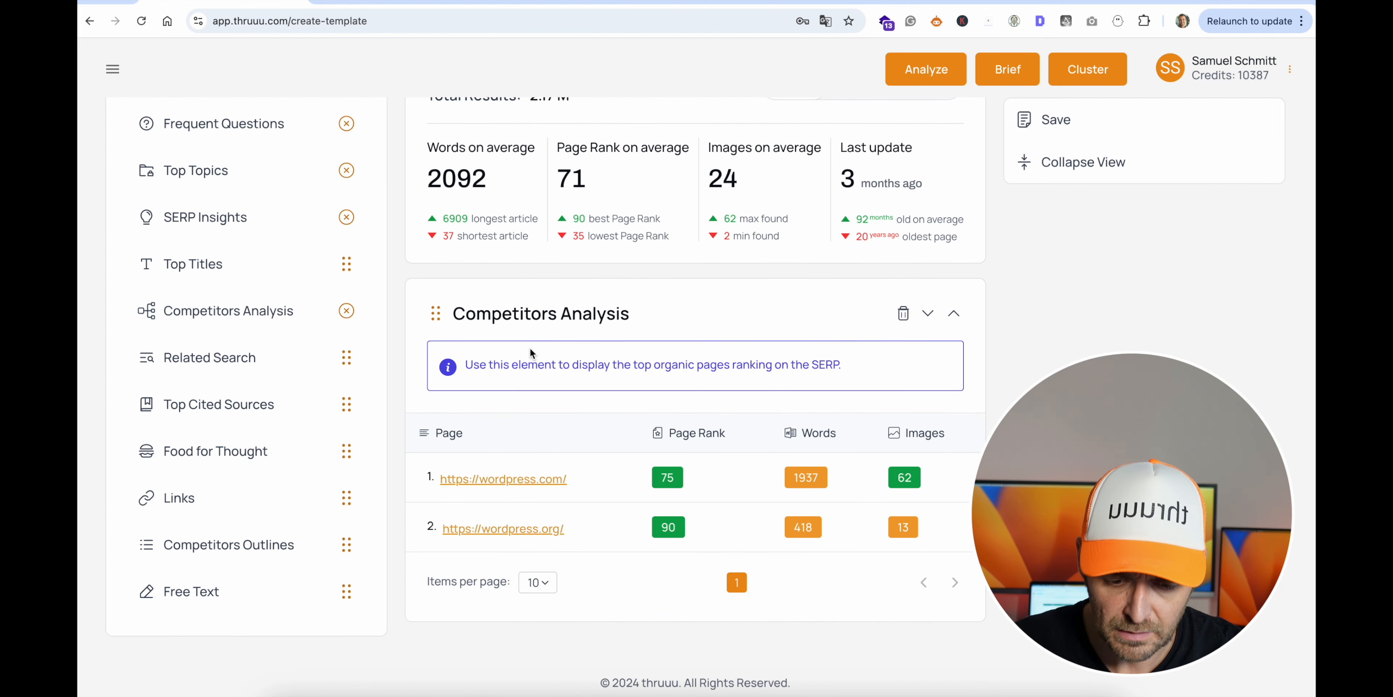
pyautogui.scroll(20, 644, 313)
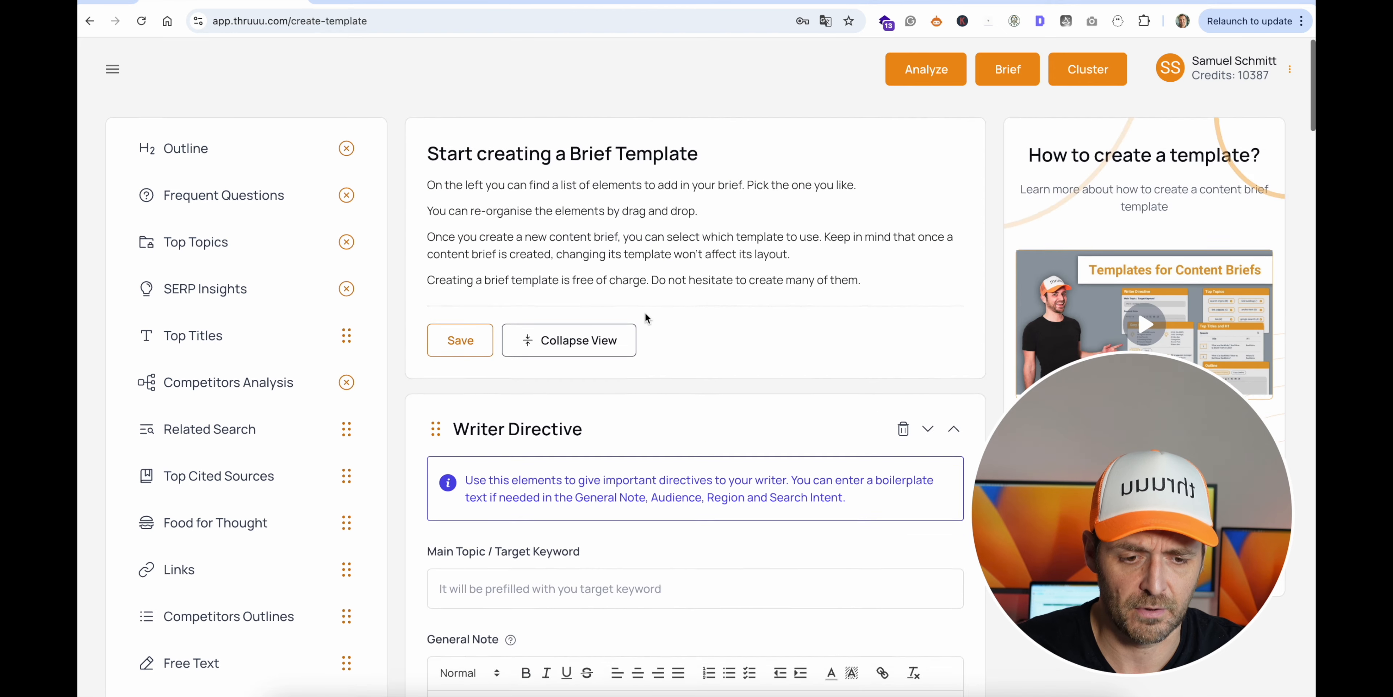
# - Save the template with the label "Super Brief Template" and set it as the default in the briefs templates list
pyautogui.scroll(-6, 865, 243)
pyautogui.click(1065, 176)
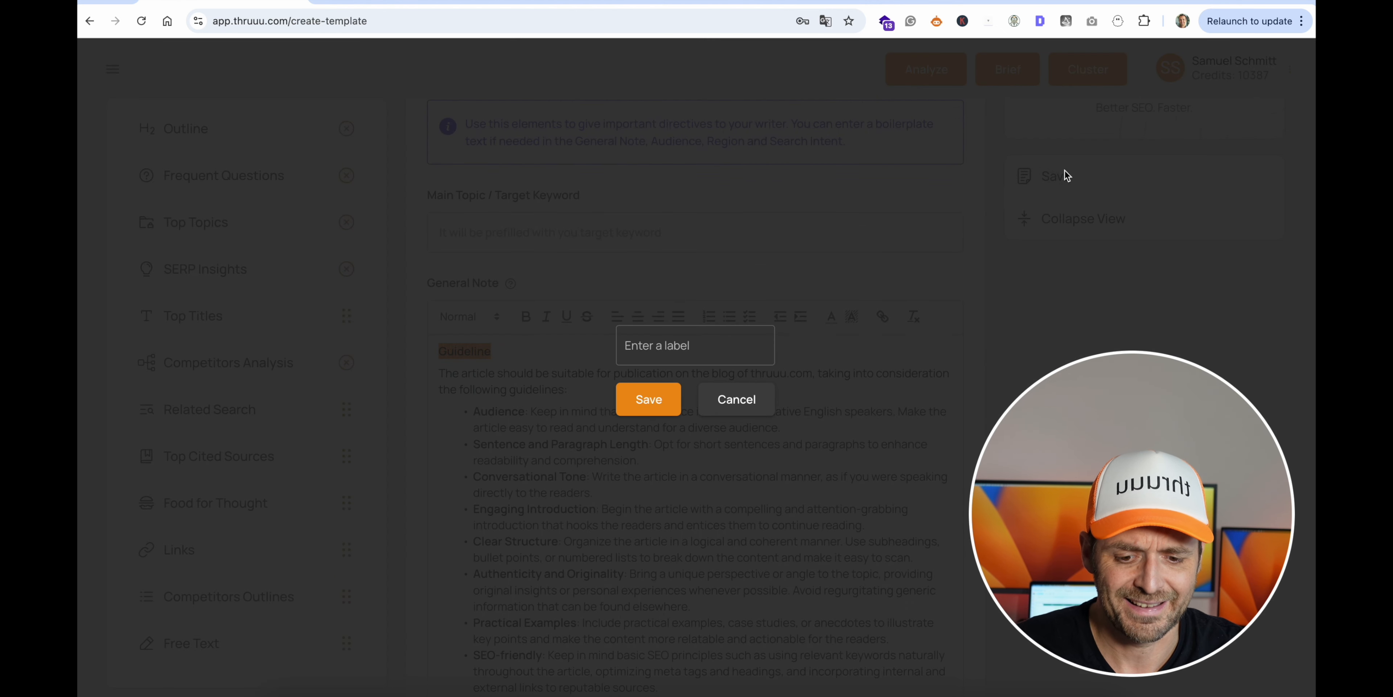
pyautogui.click(675, 350)
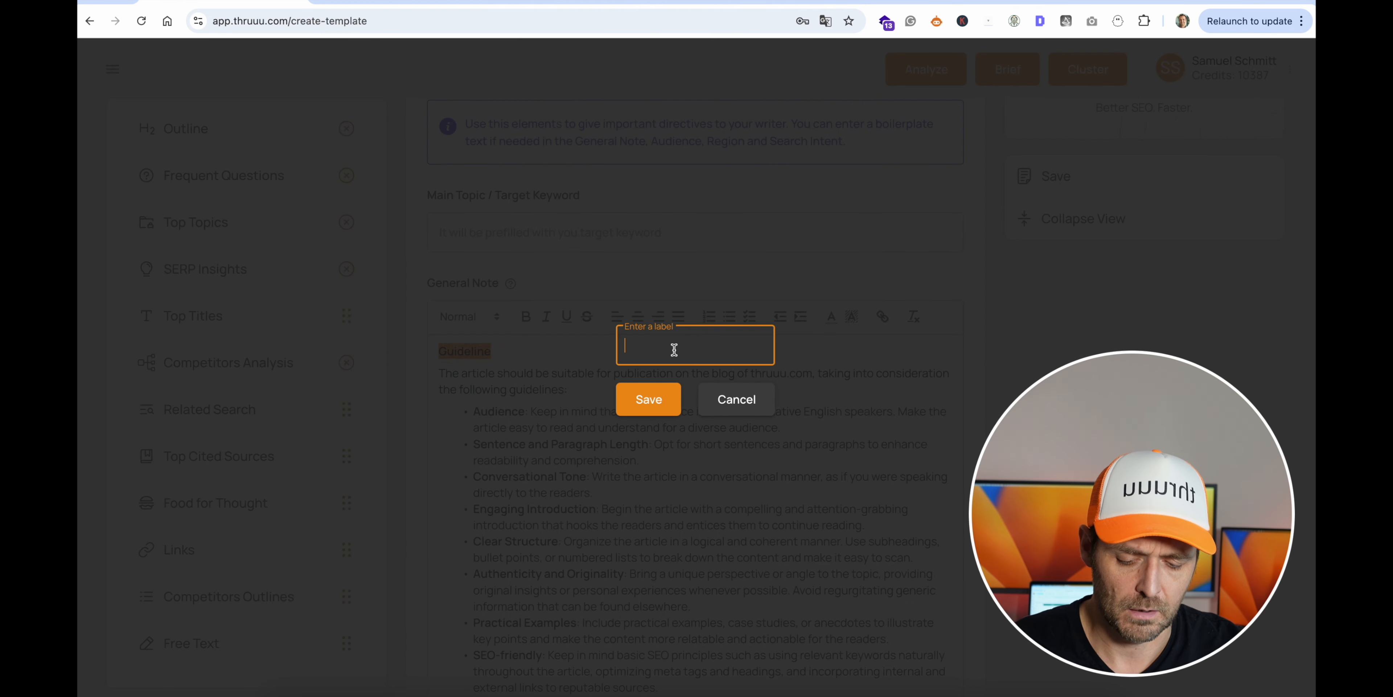
pyautogui.write('Sup')
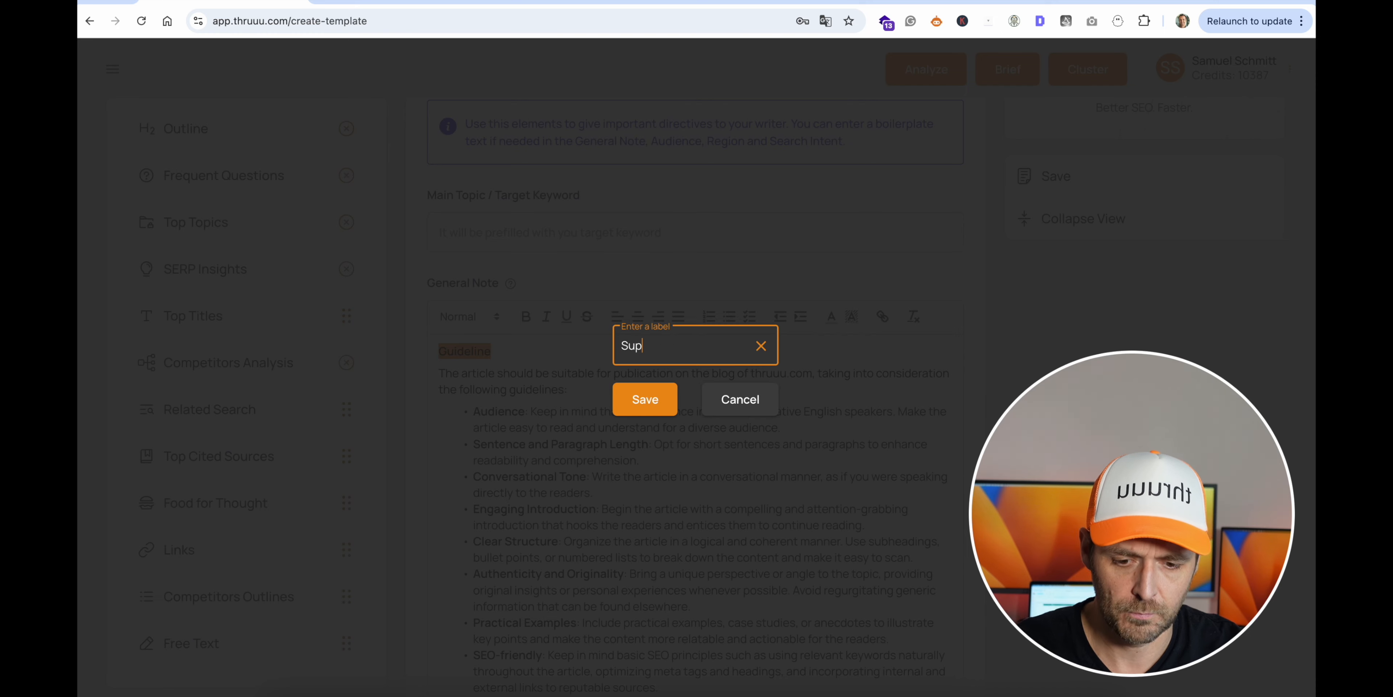
pyautogui.write('er Brief Template')
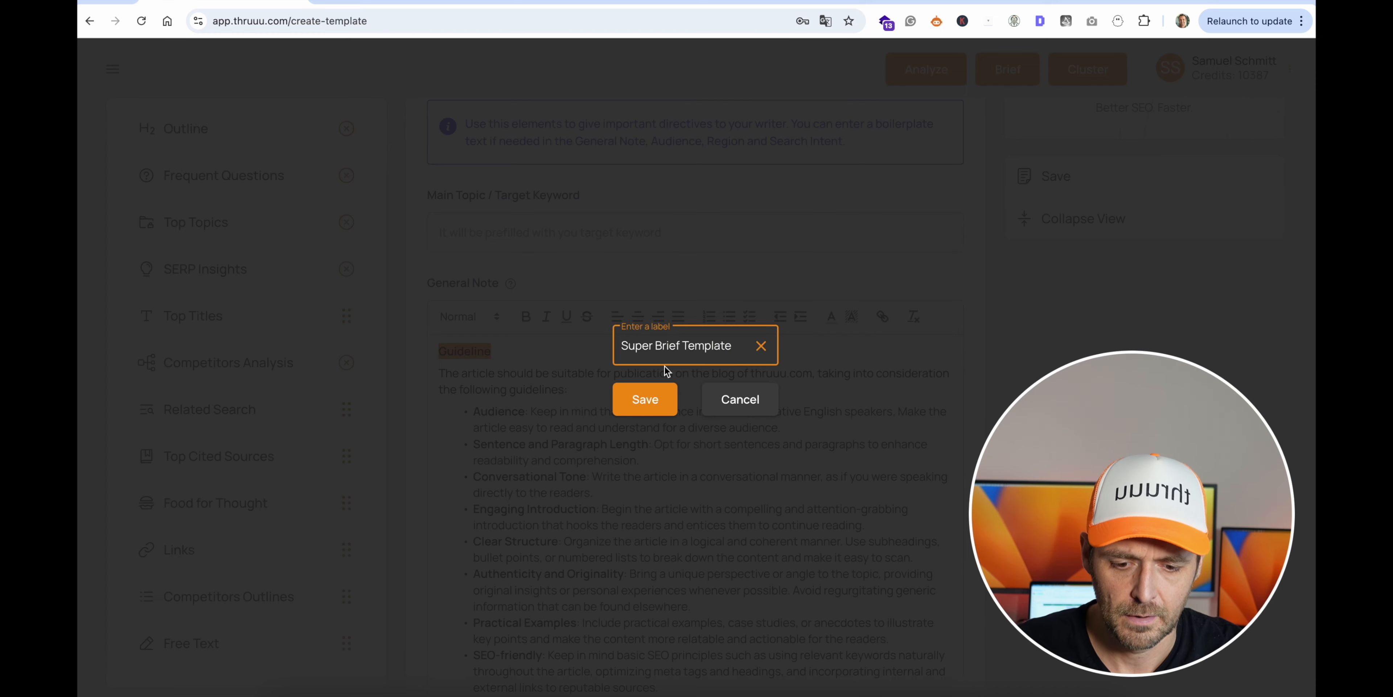
pyautogui.click(644, 399)
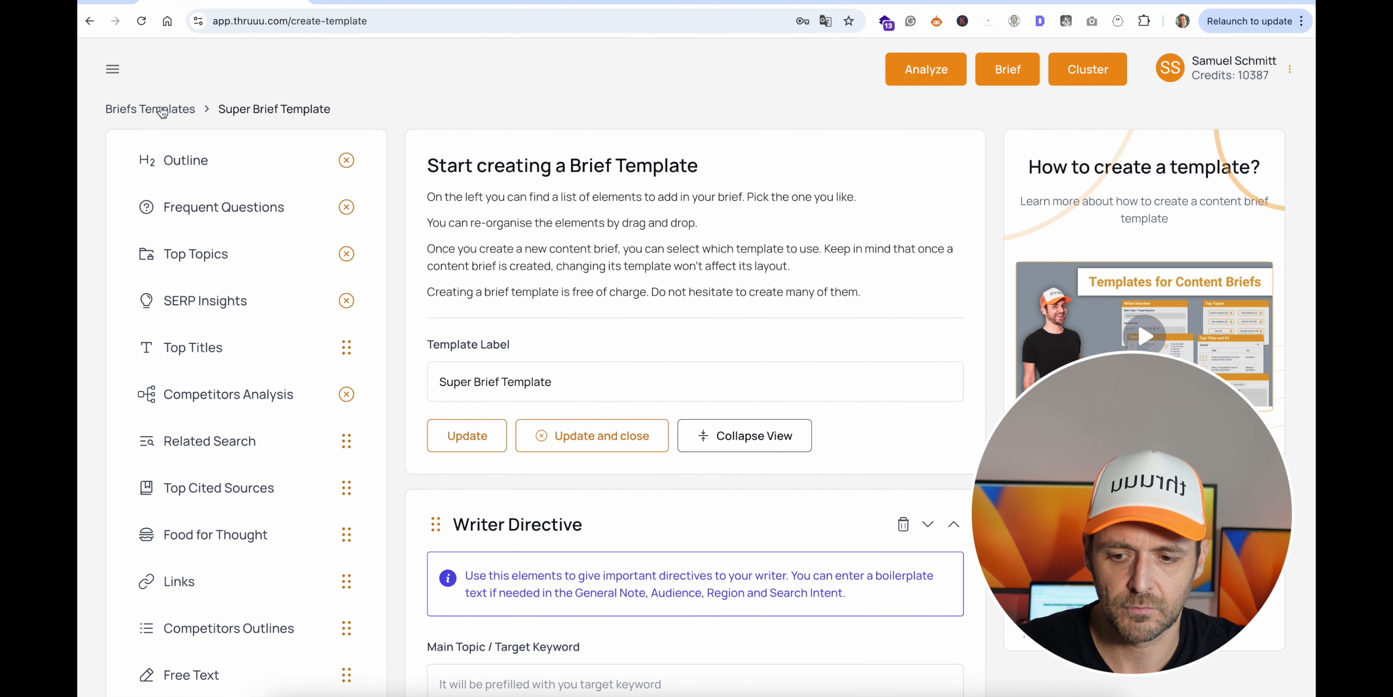
pyautogui.click(162, 111)
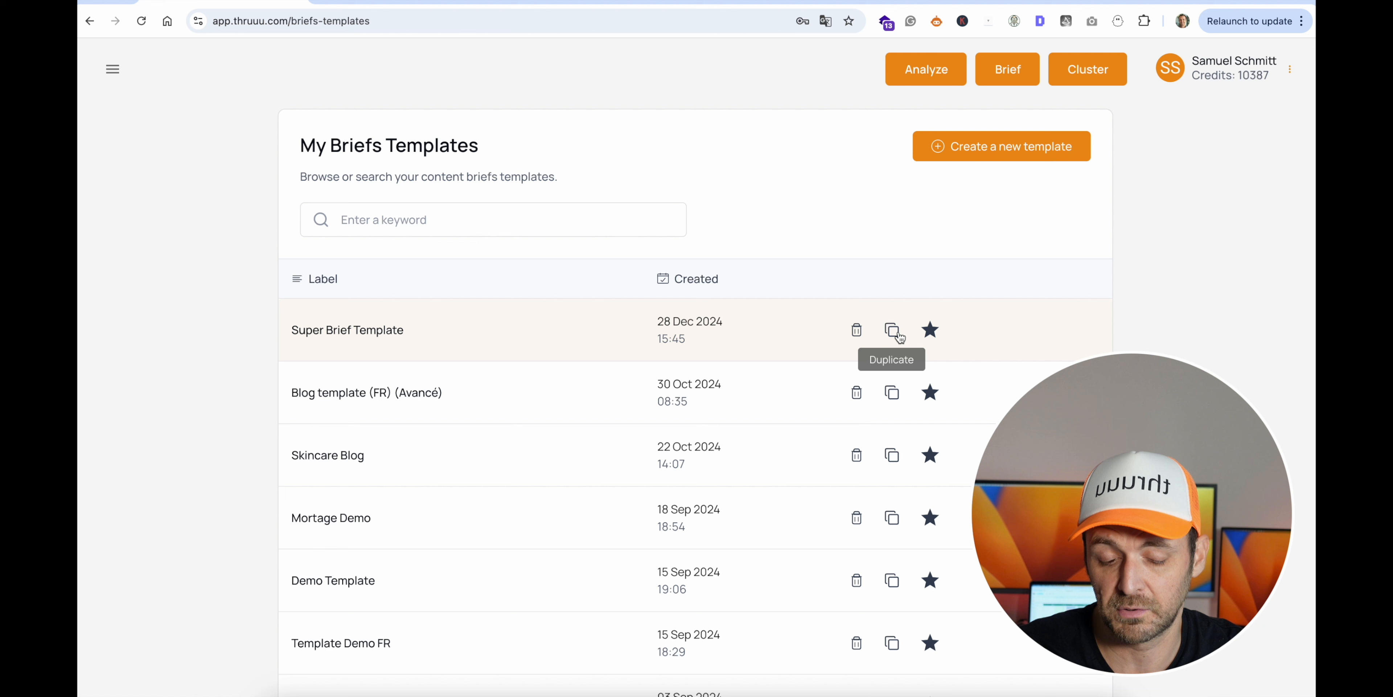
pyautogui.click(929, 331)
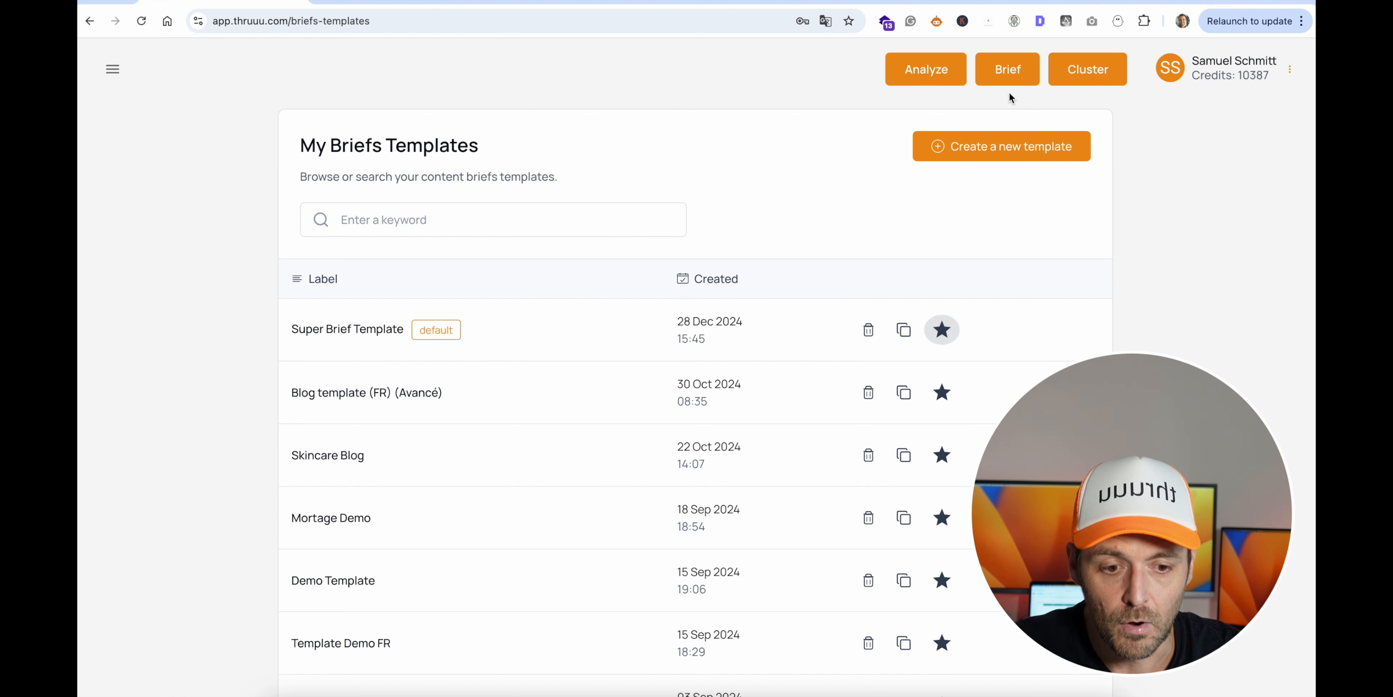
# - Start a new content brief with "what is seo" as its main topic
pyautogui.click(1016, 73)
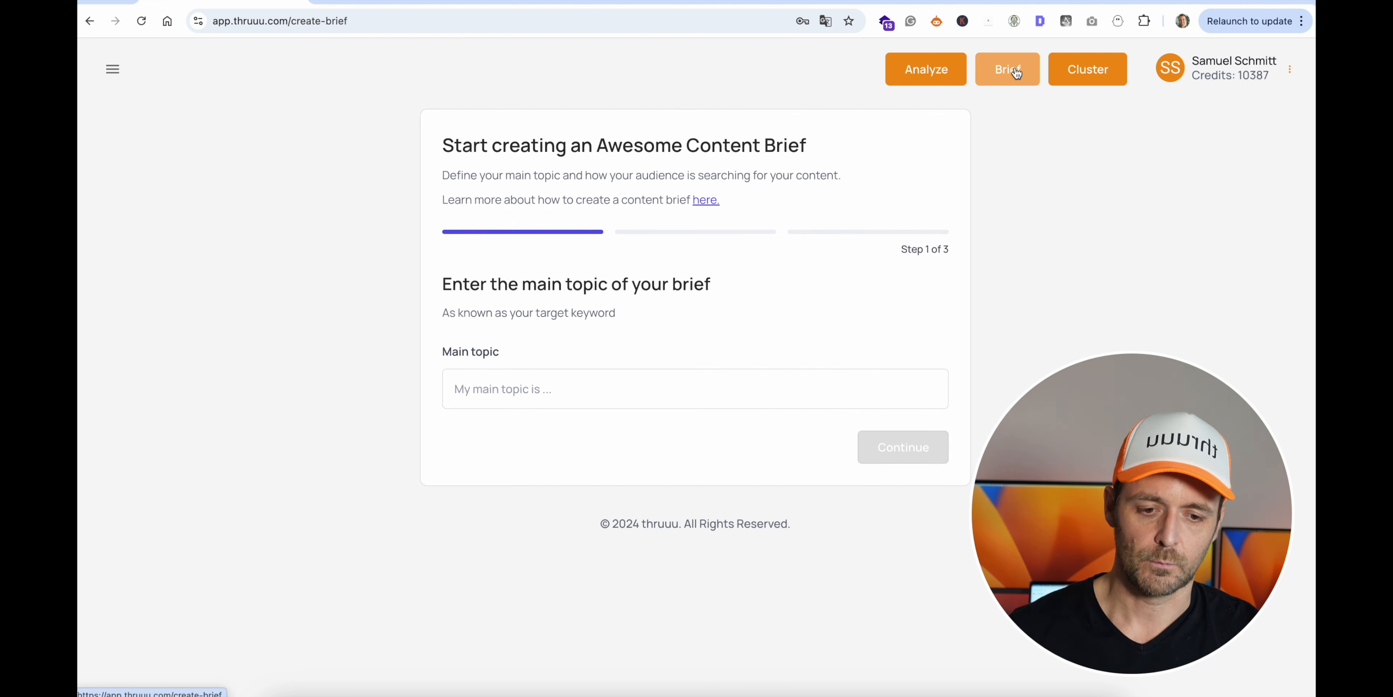
pyautogui.click(508, 394)
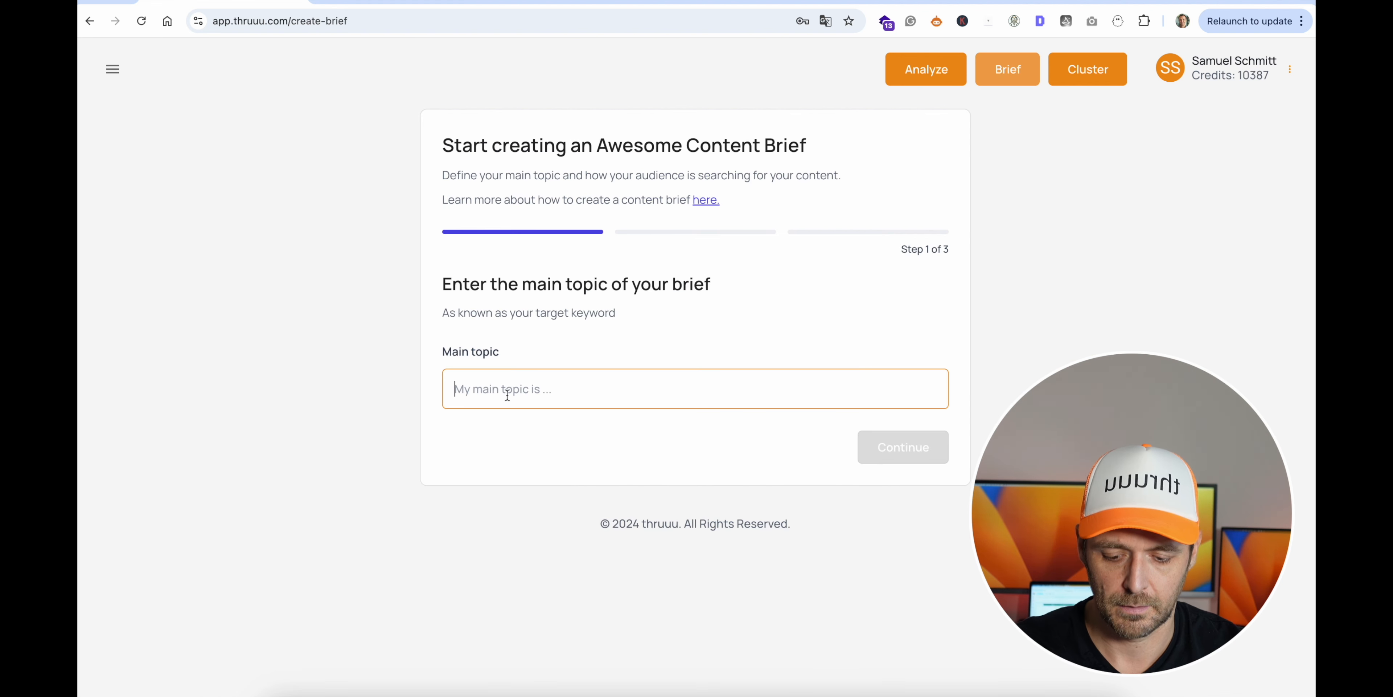
pyautogui.write('what is seo')
pyautogui.click(897, 442)
# - Accept the United States, English desktop search settings and select Super Brief Template for the new brief
pyautogui.scroll(-3, 878, 325)
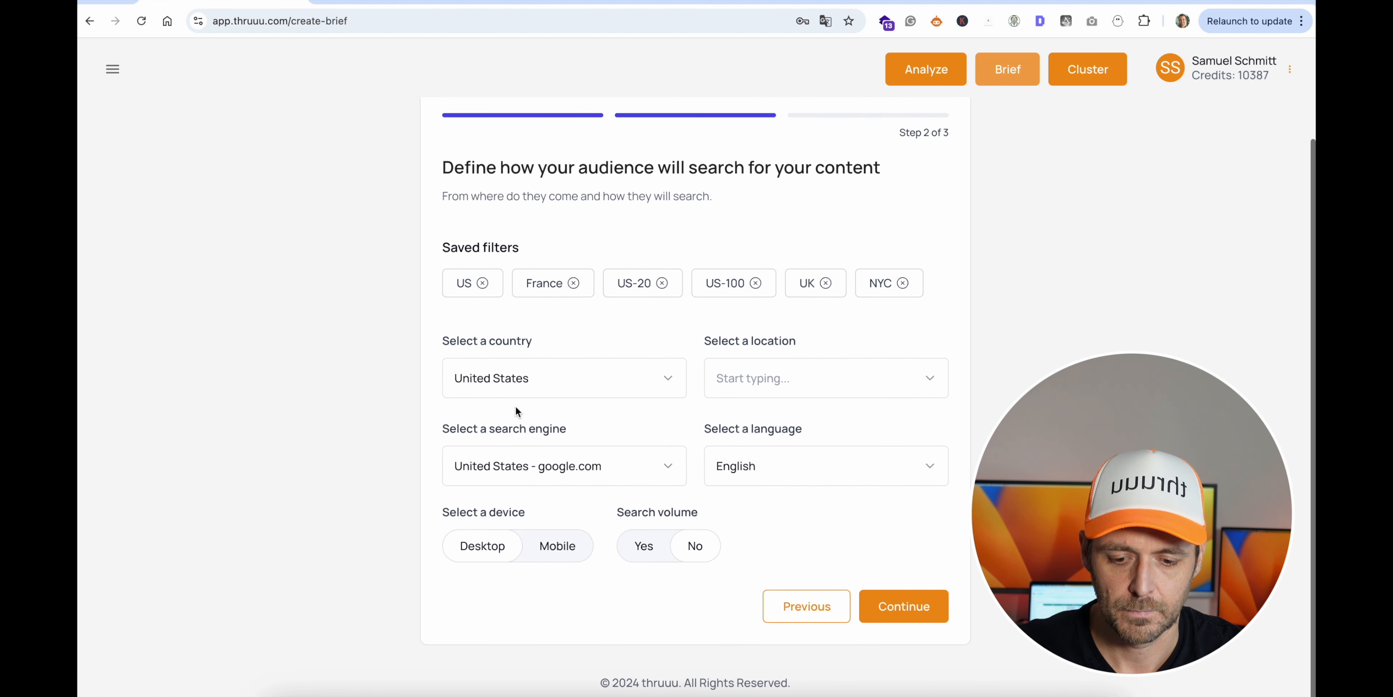
pyautogui.click(899, 616)
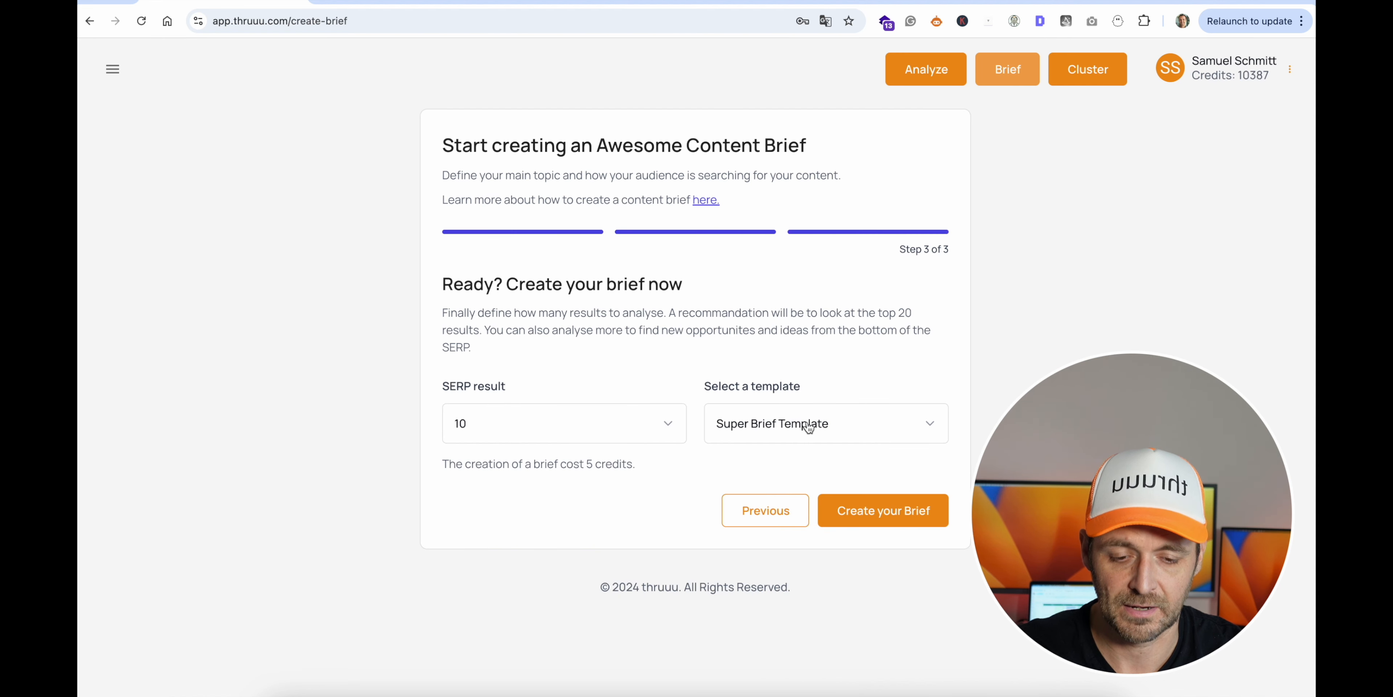
pyautogui.click(793, 428)
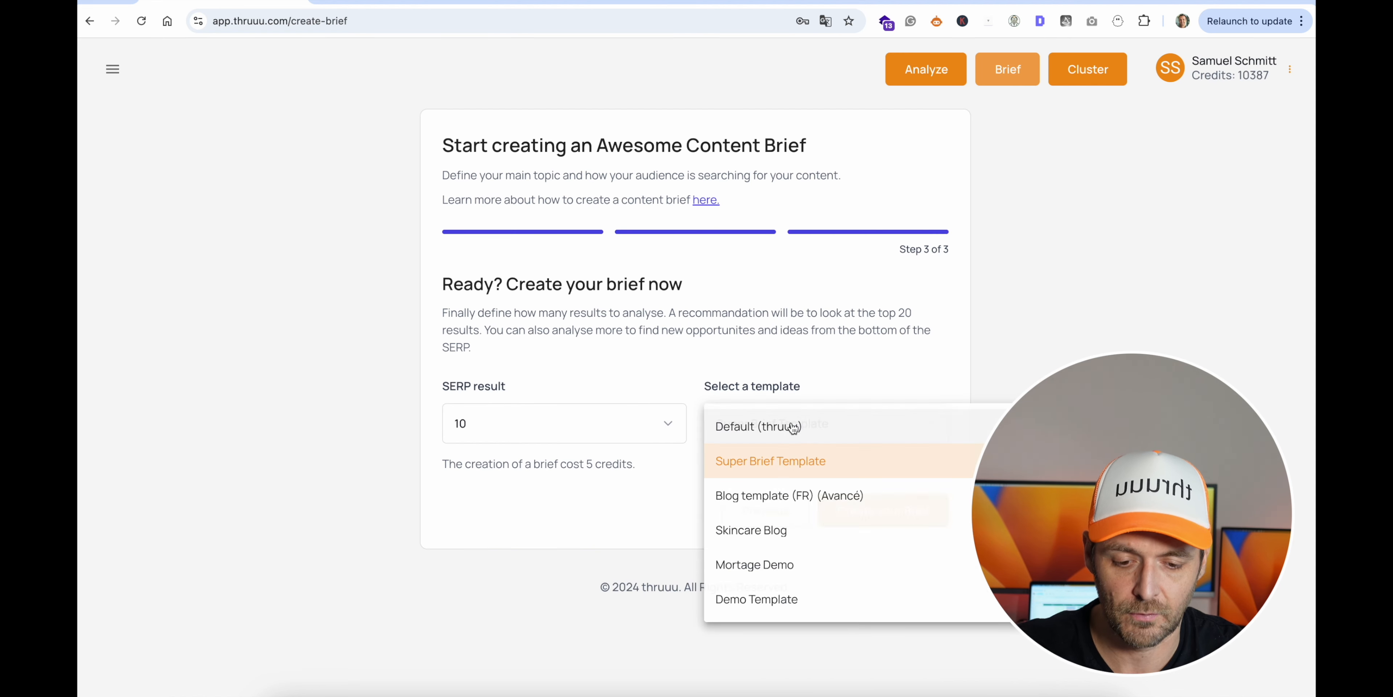
pyautogui.click(781, 461)
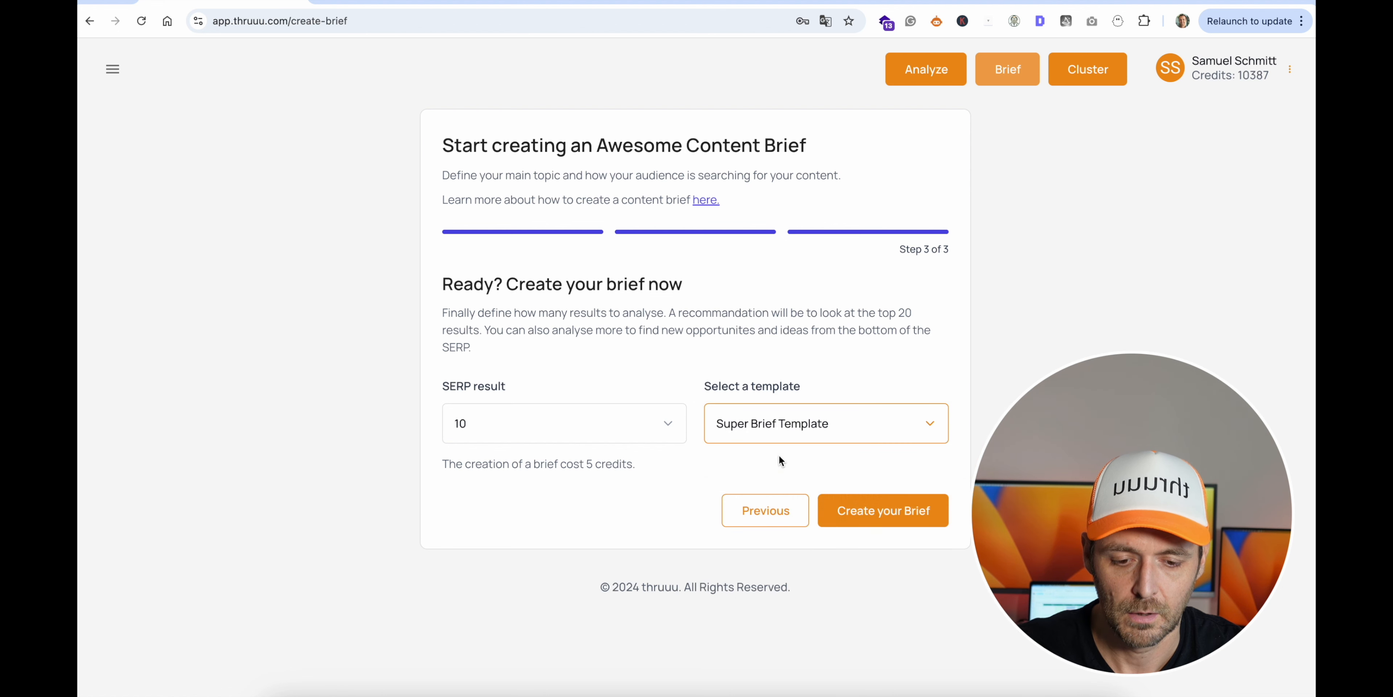
# - Create the "what is seo" brief from Super Brief Template with 10 SERP results
pyautogui.click(865, 513)
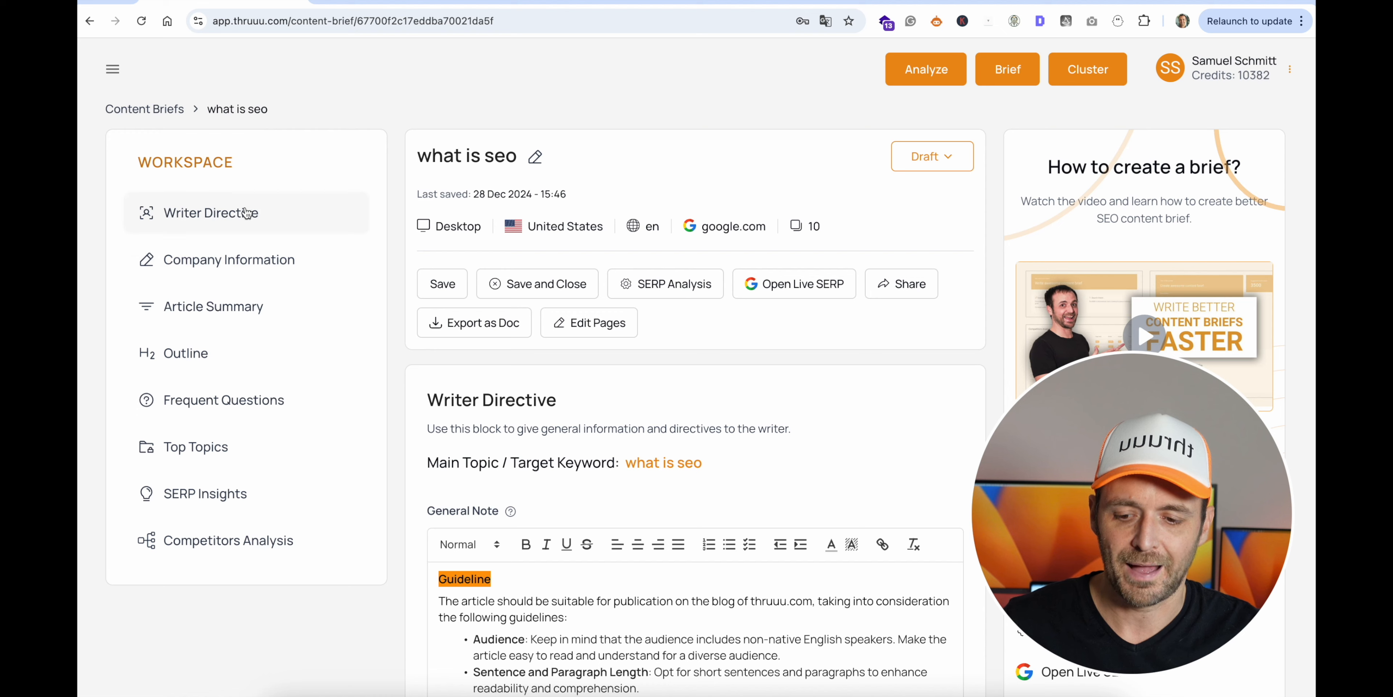
# - Review the new brief's blocks from Writer Directive through Company Information, Article Summary and Outline to Most Frequent Questions
pyautogui.scroll(-5, 534, 272)
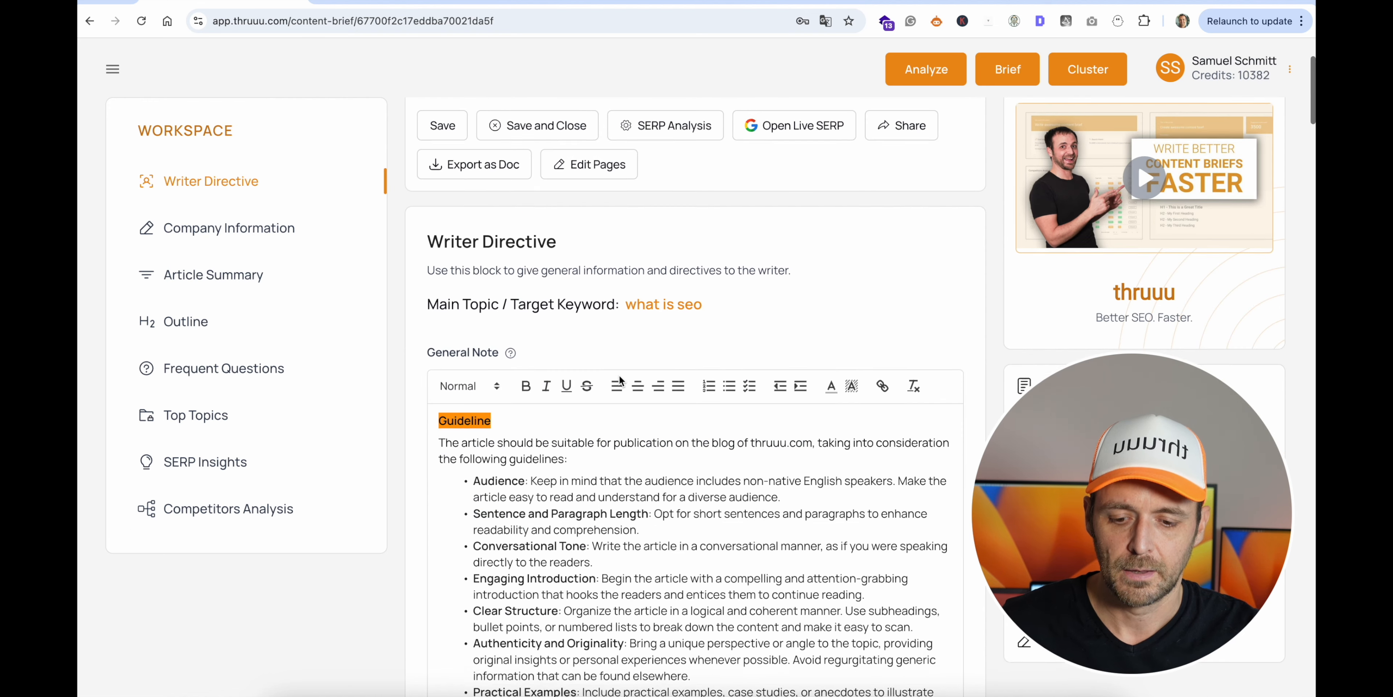
pyautogui.scroll(-13, 659, 359)
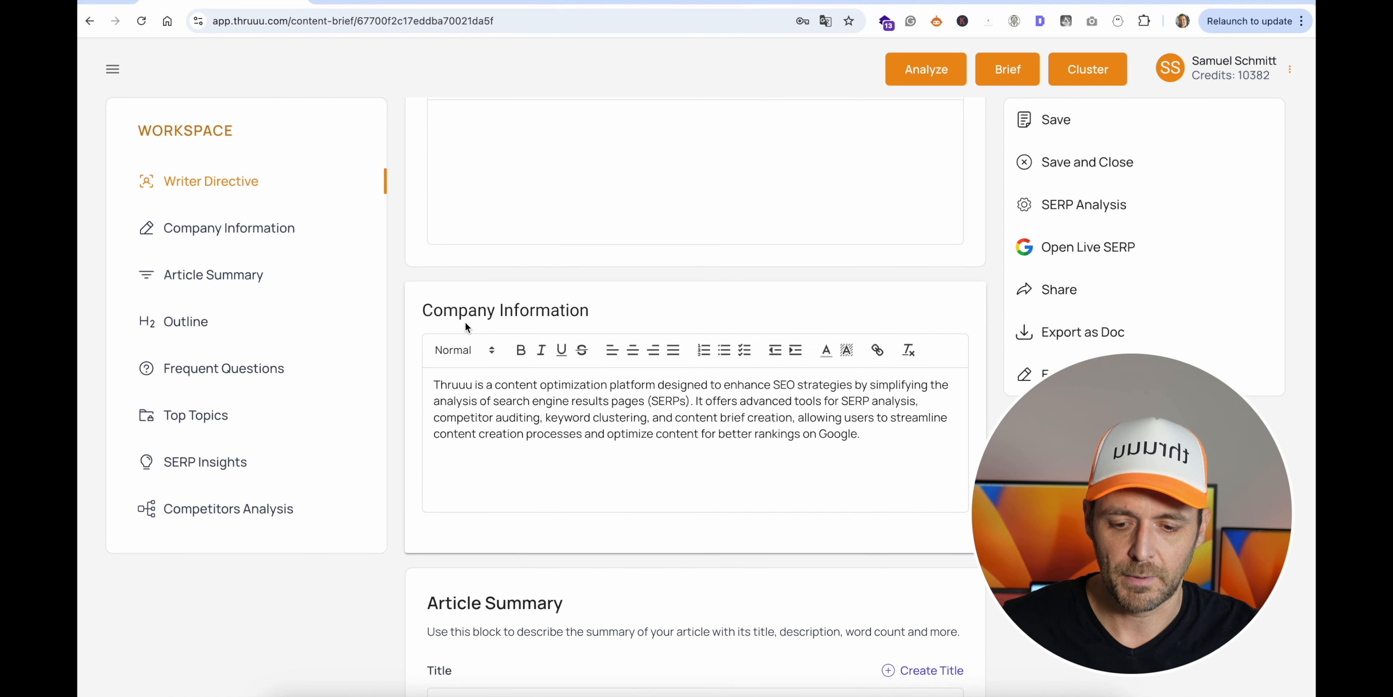
pyautogui.scroll(-12, 763, 374)
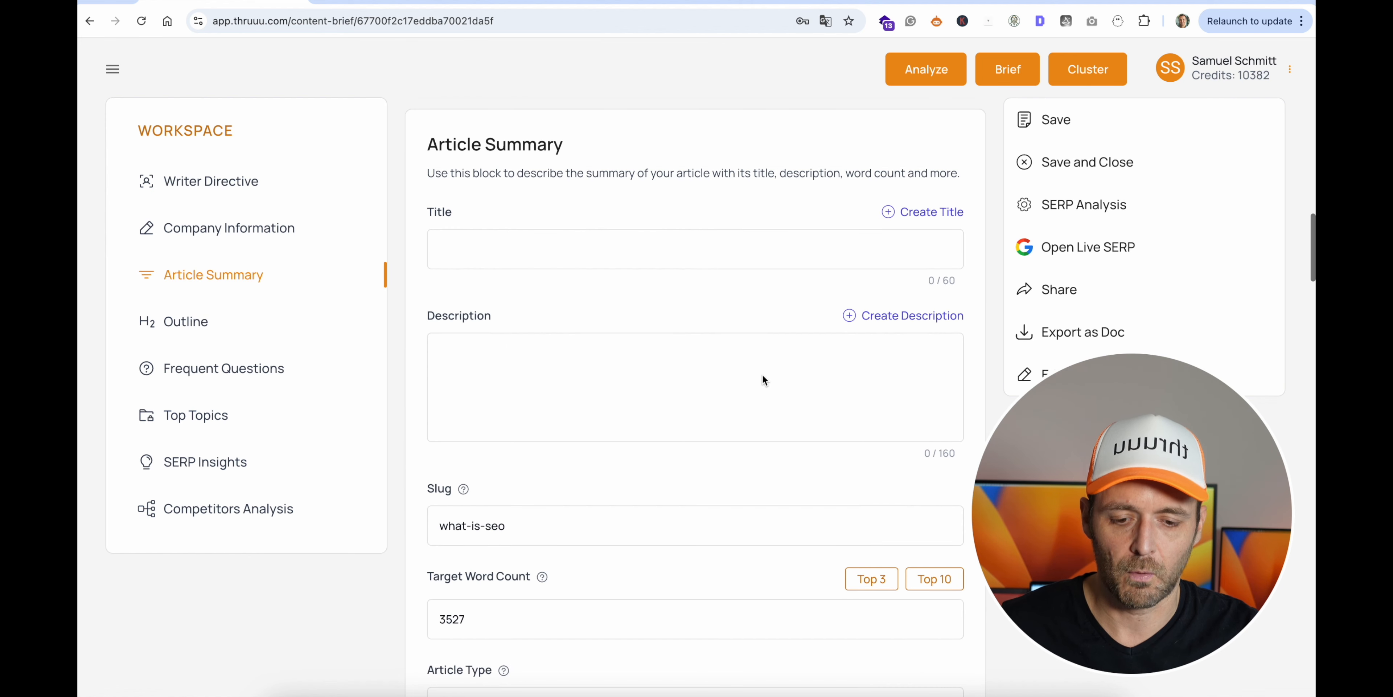
pyautogui.scroll(-1, 762, 375)
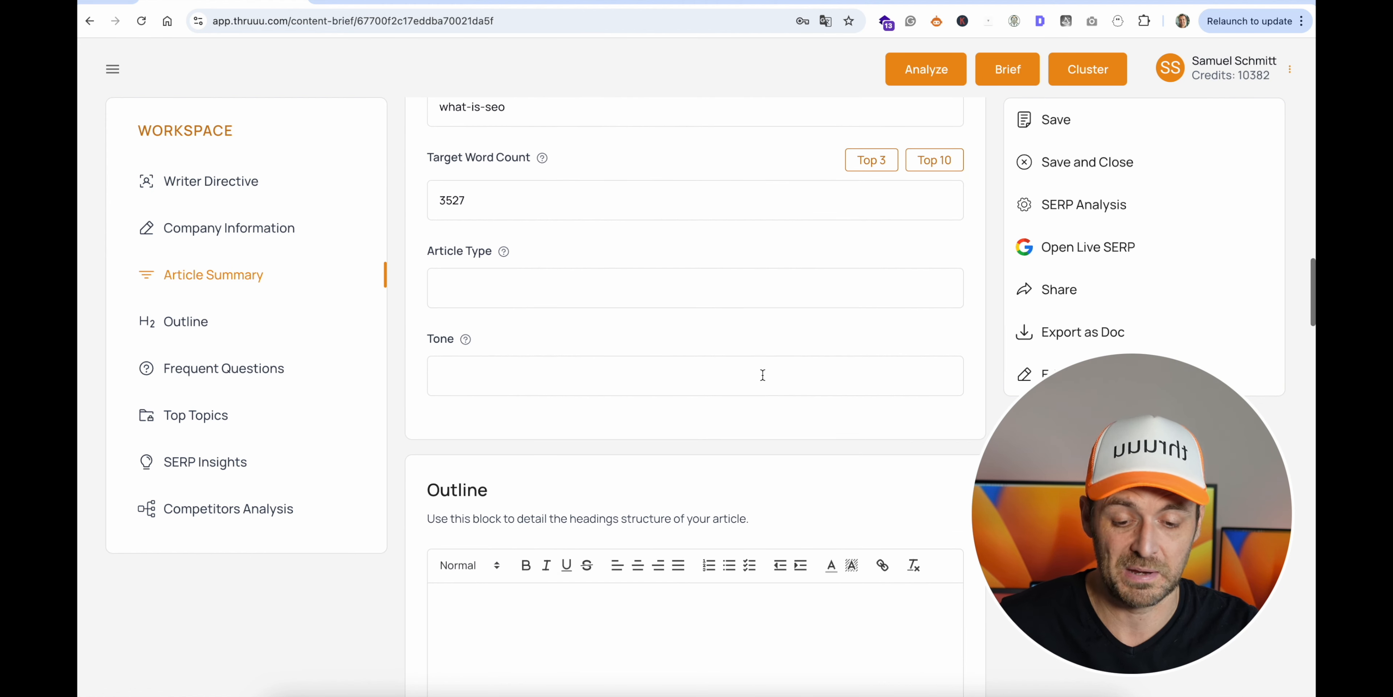
pyautogui.scroll(-4, 762, 374)
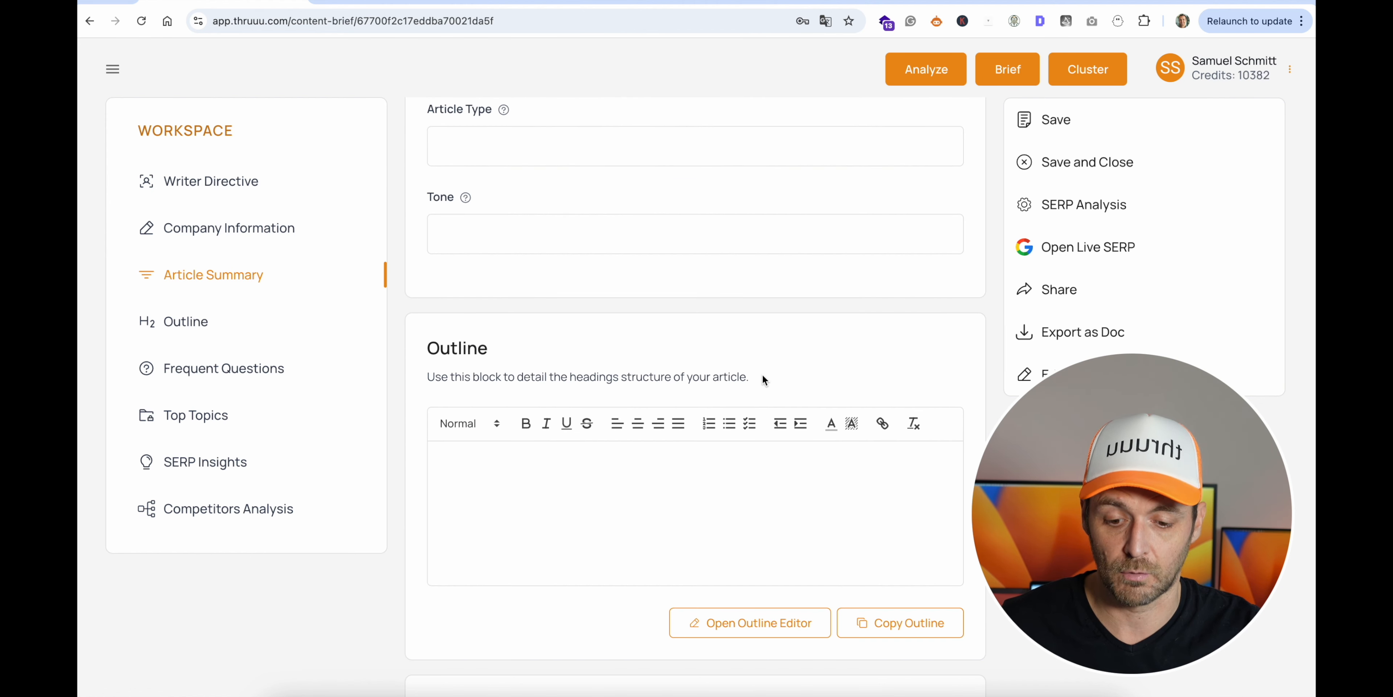
pyautogui.scroll(-14, 762, 374)
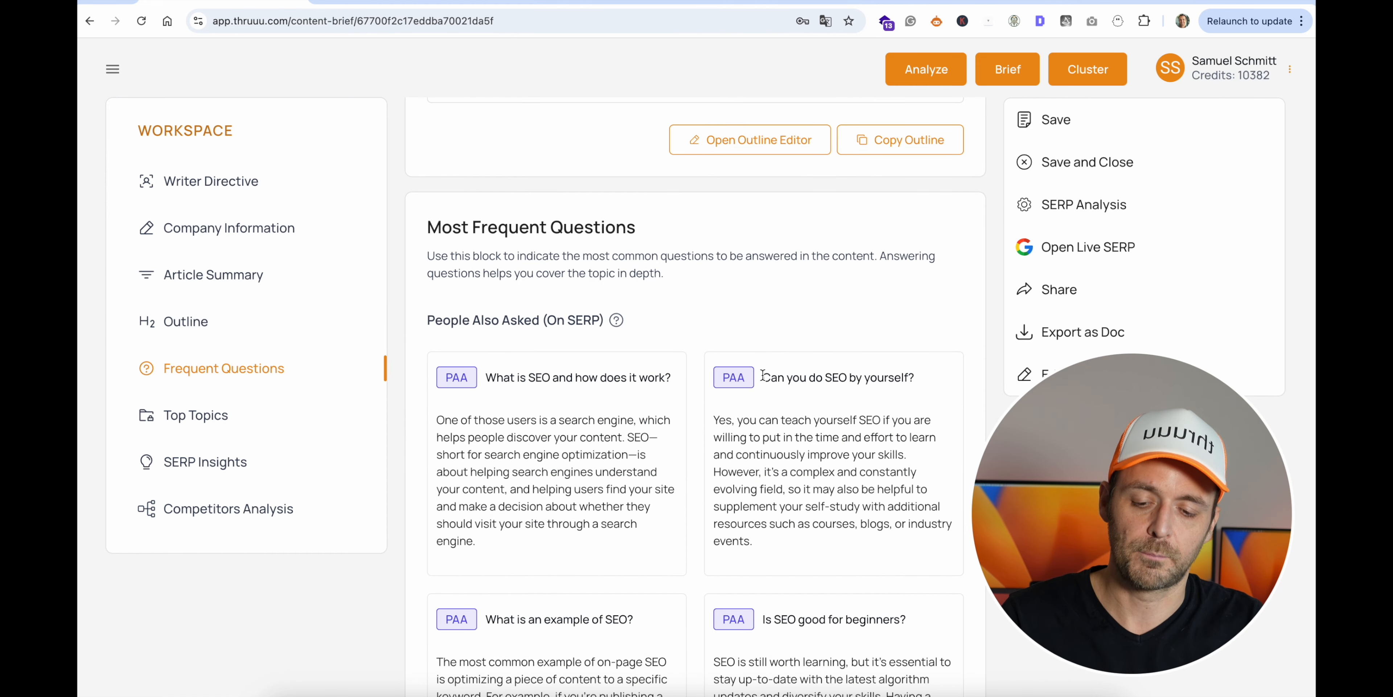
pyautogui.scroll(20, 762, 374)
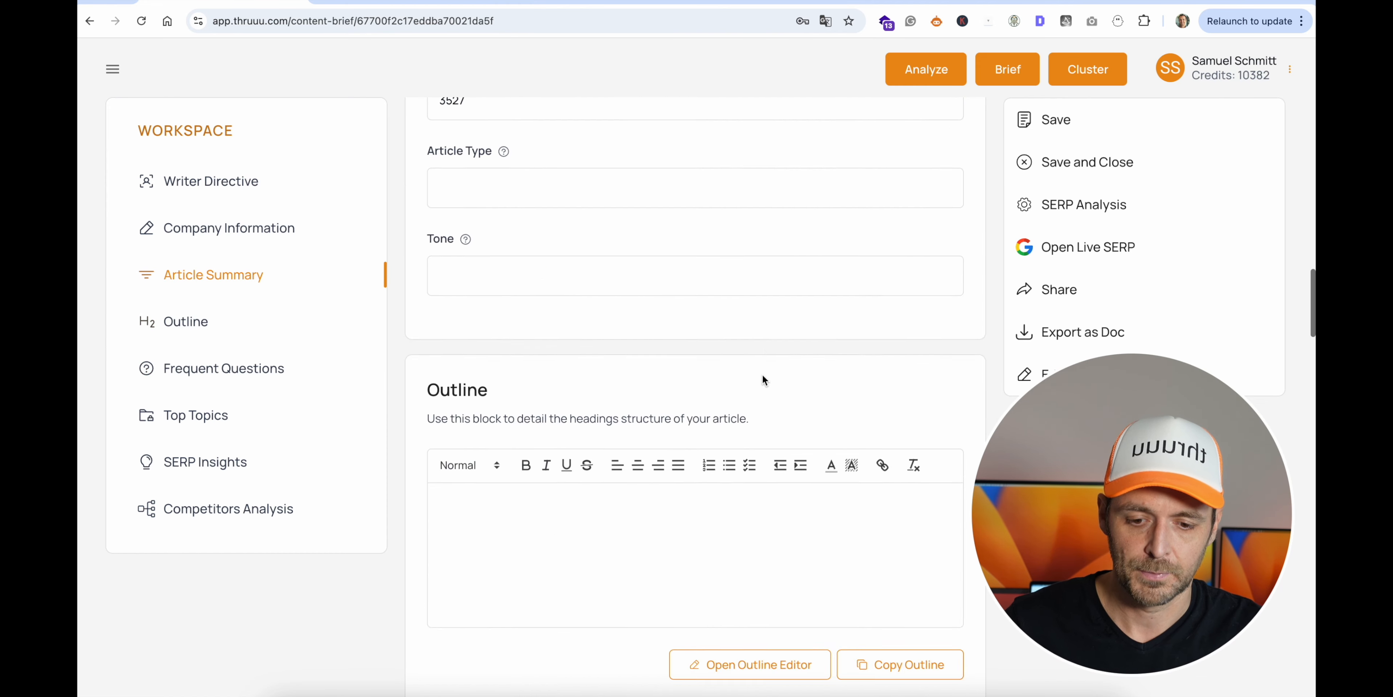
pyautogui.scroll(3, 762, 375)
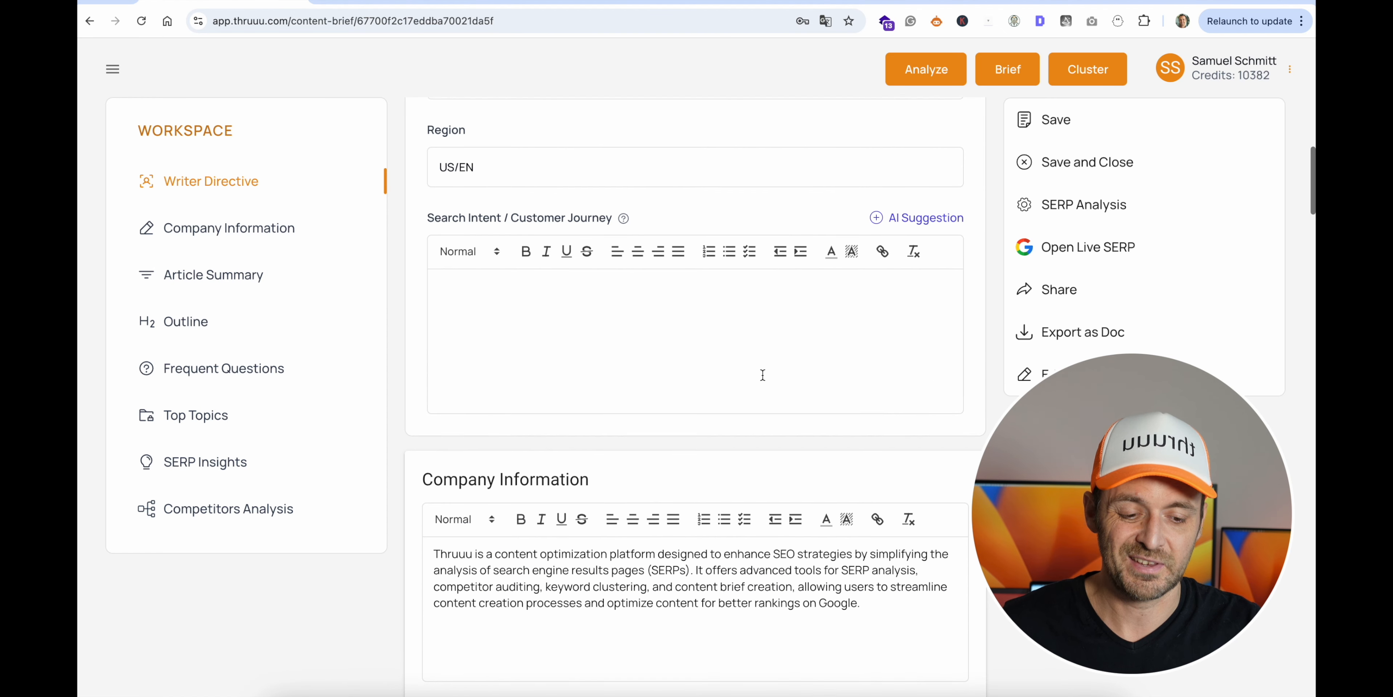